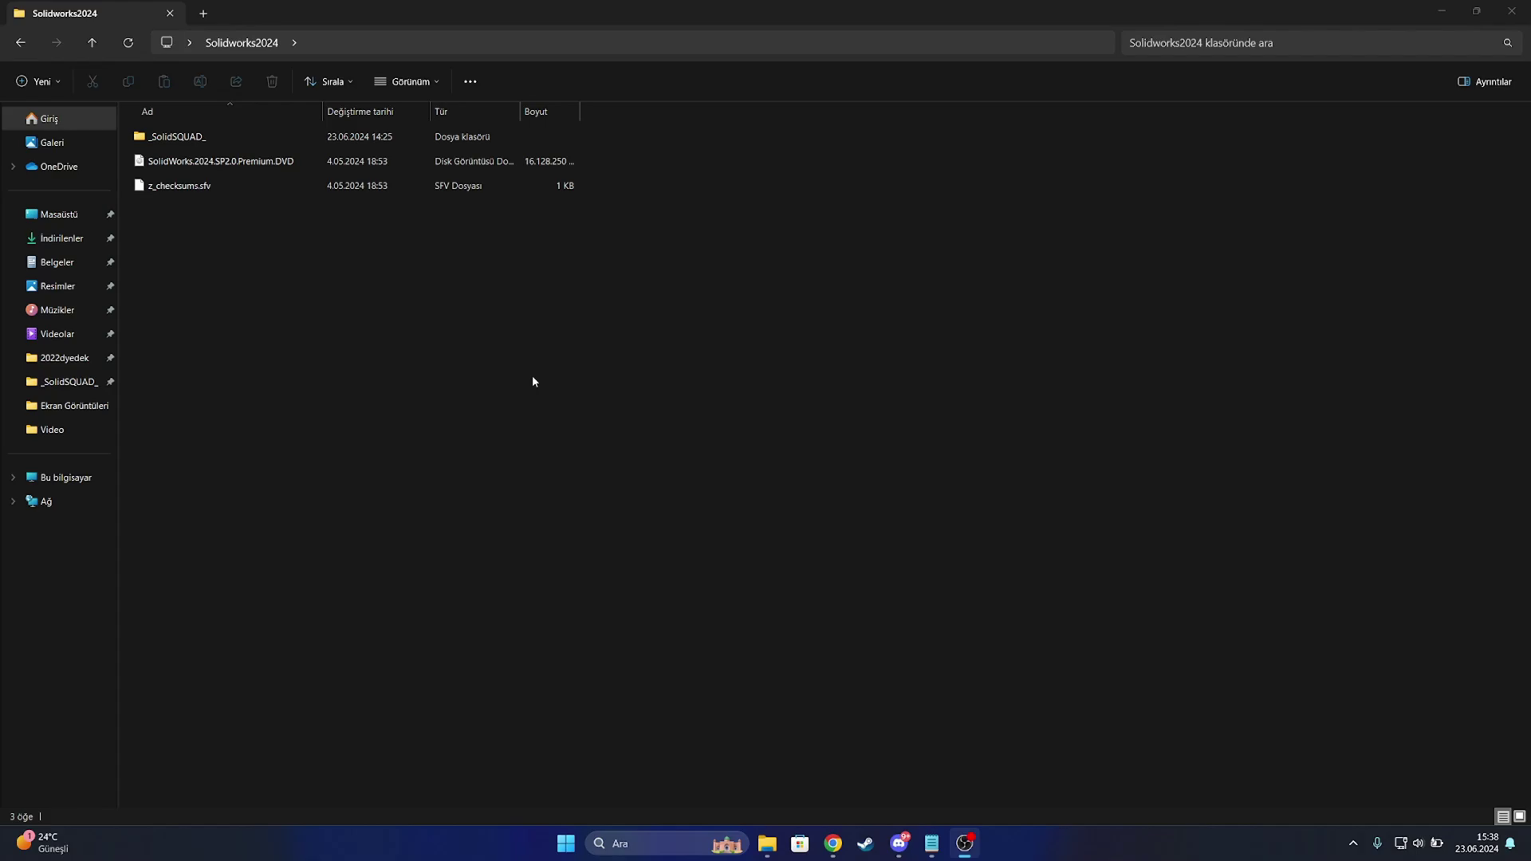
# Extract the _SolidSQUAD_ archive inside the _SolidSQUAD_ subfolder of Solidworks2024
pyautogui.doubleClick(199, 138)
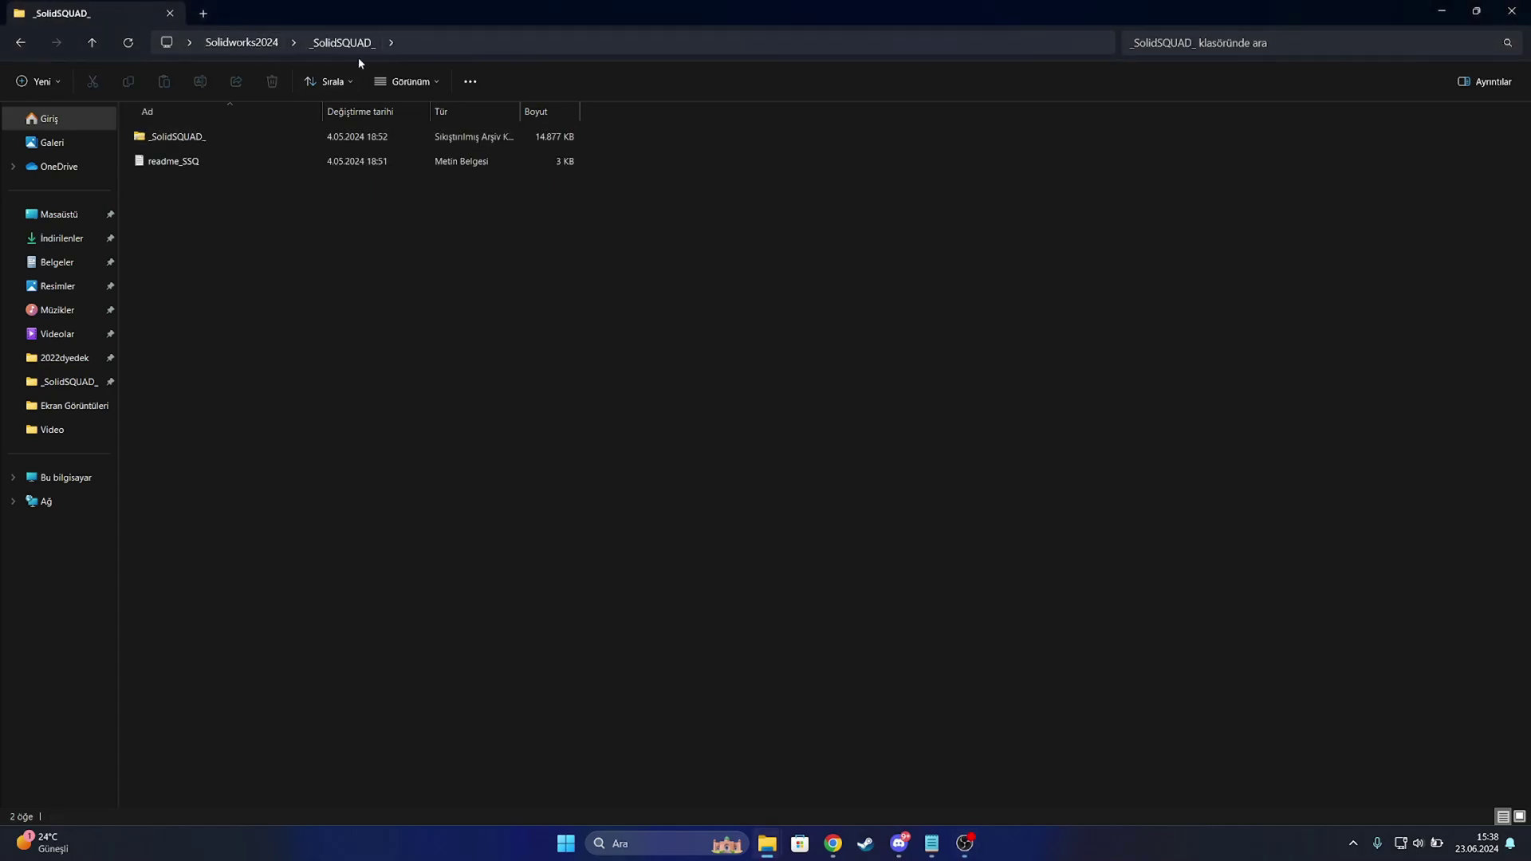
pyautogui.rightClick(152, 141)
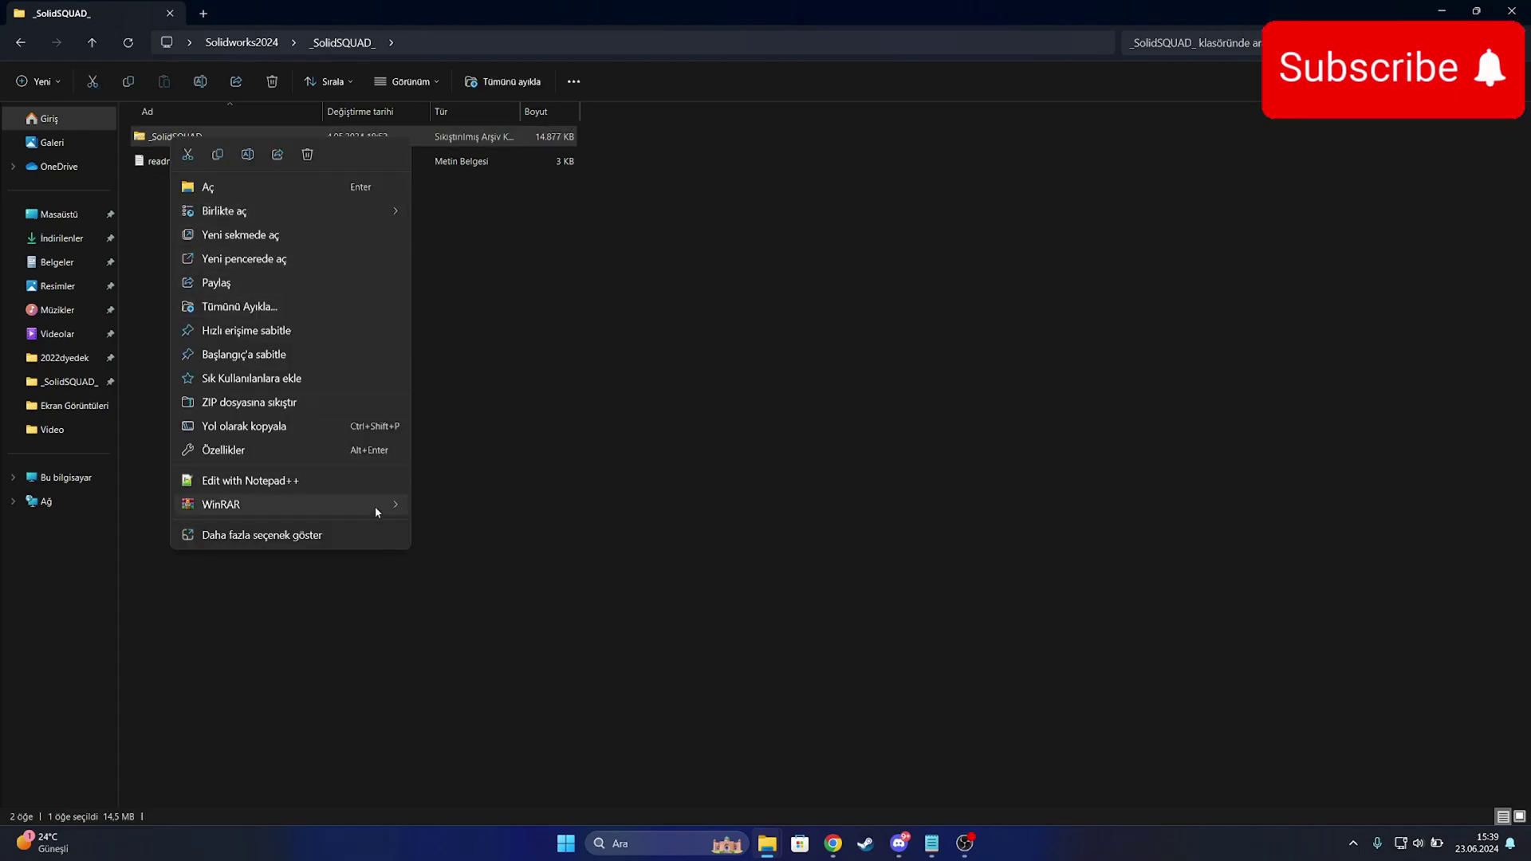
pyautogui.moveTo(377, 505)
pyautogui.click(517, 555)
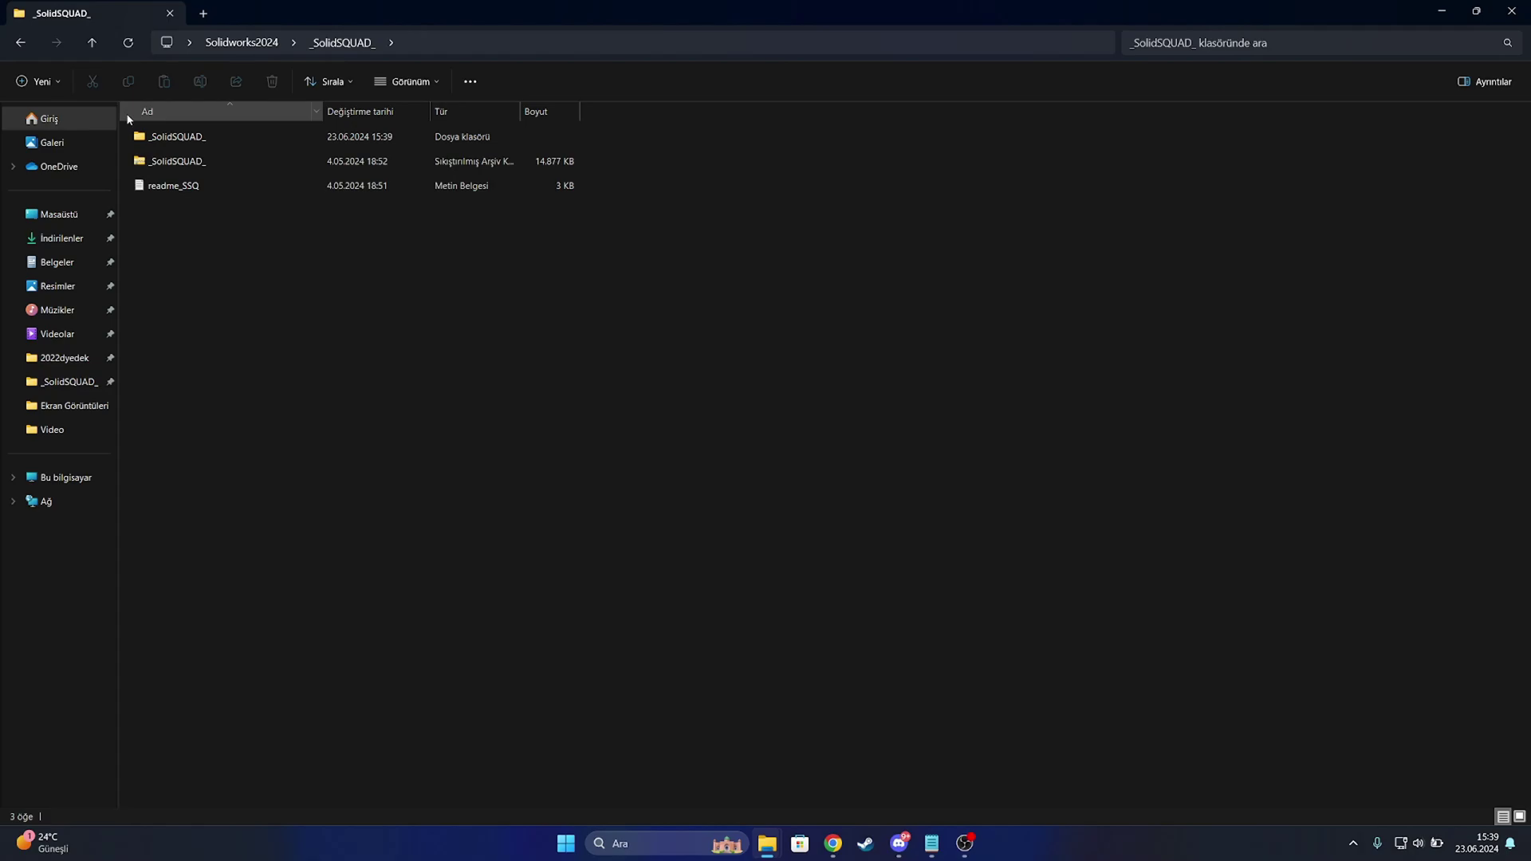
# Merge the sw2024_network_serials_licensing file from the extracted folder into the Windows registry
pyautogui.doubleClick(176, 138)
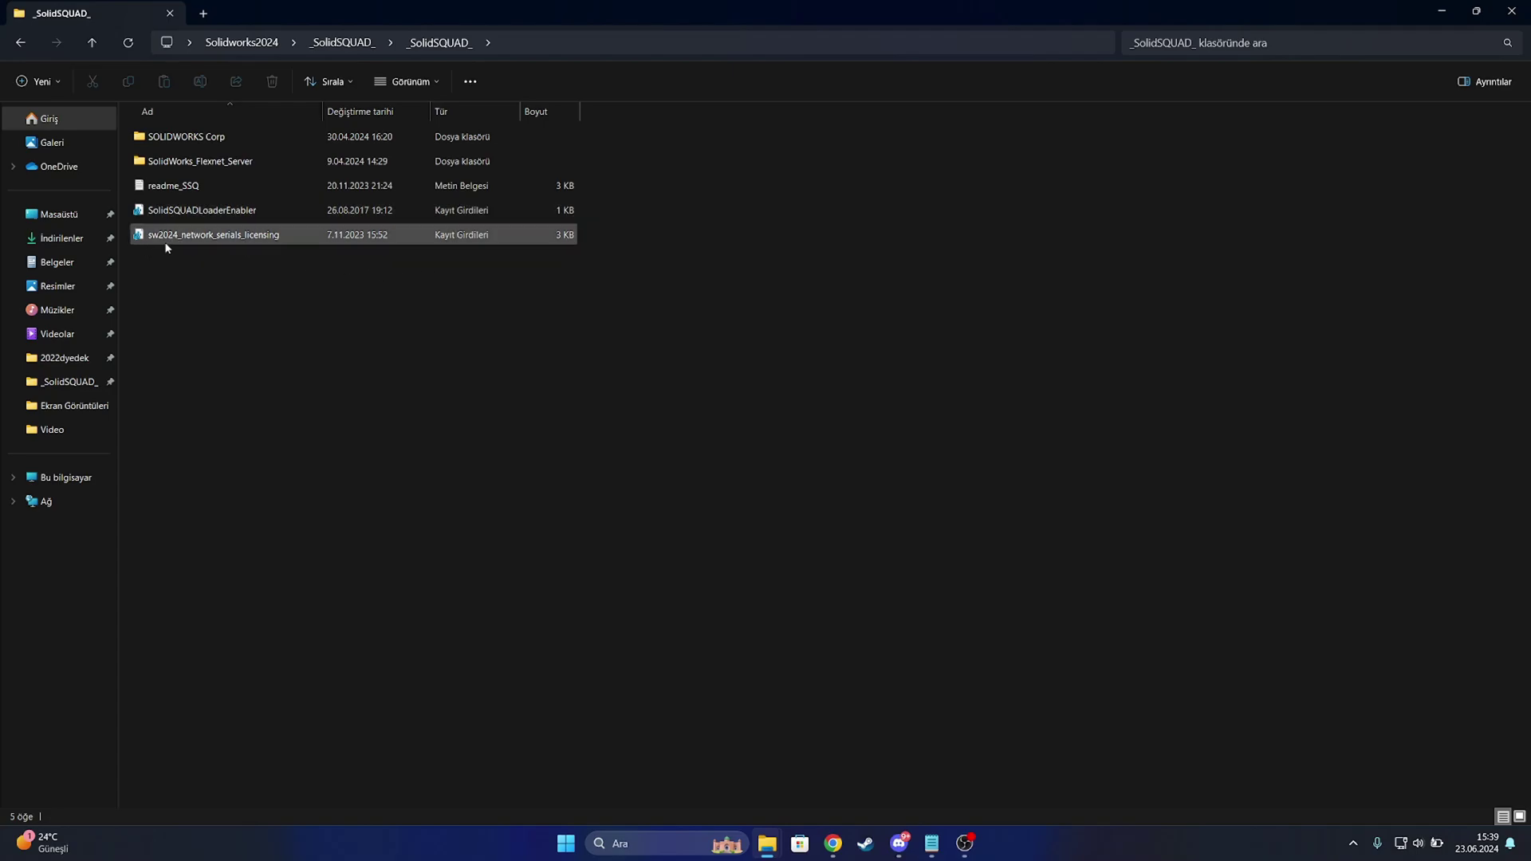
pyautogui.rightClick(255, 239)
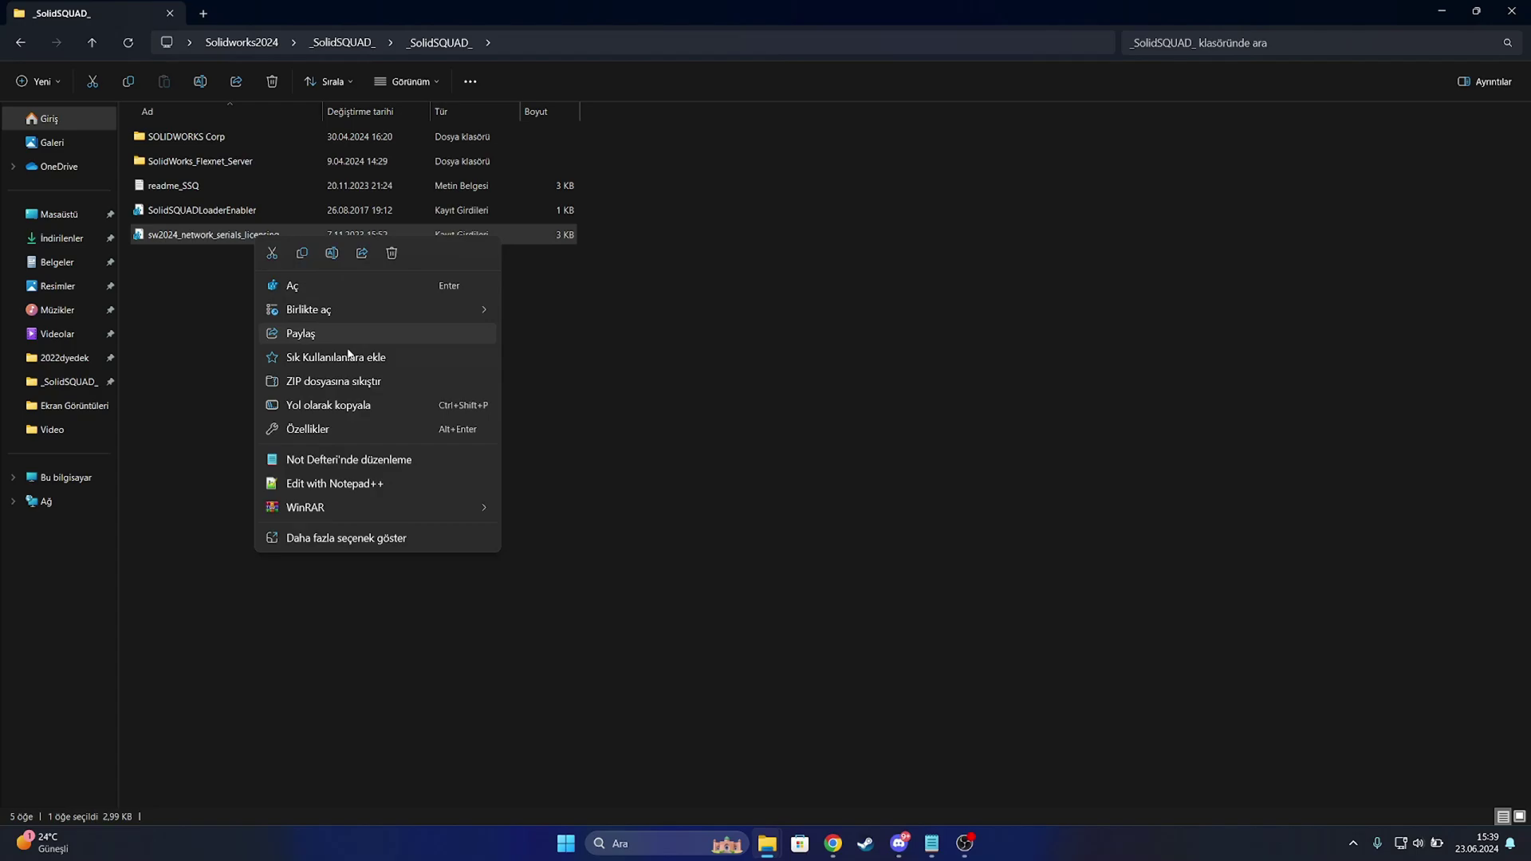
pyautogui.click(289, 285)
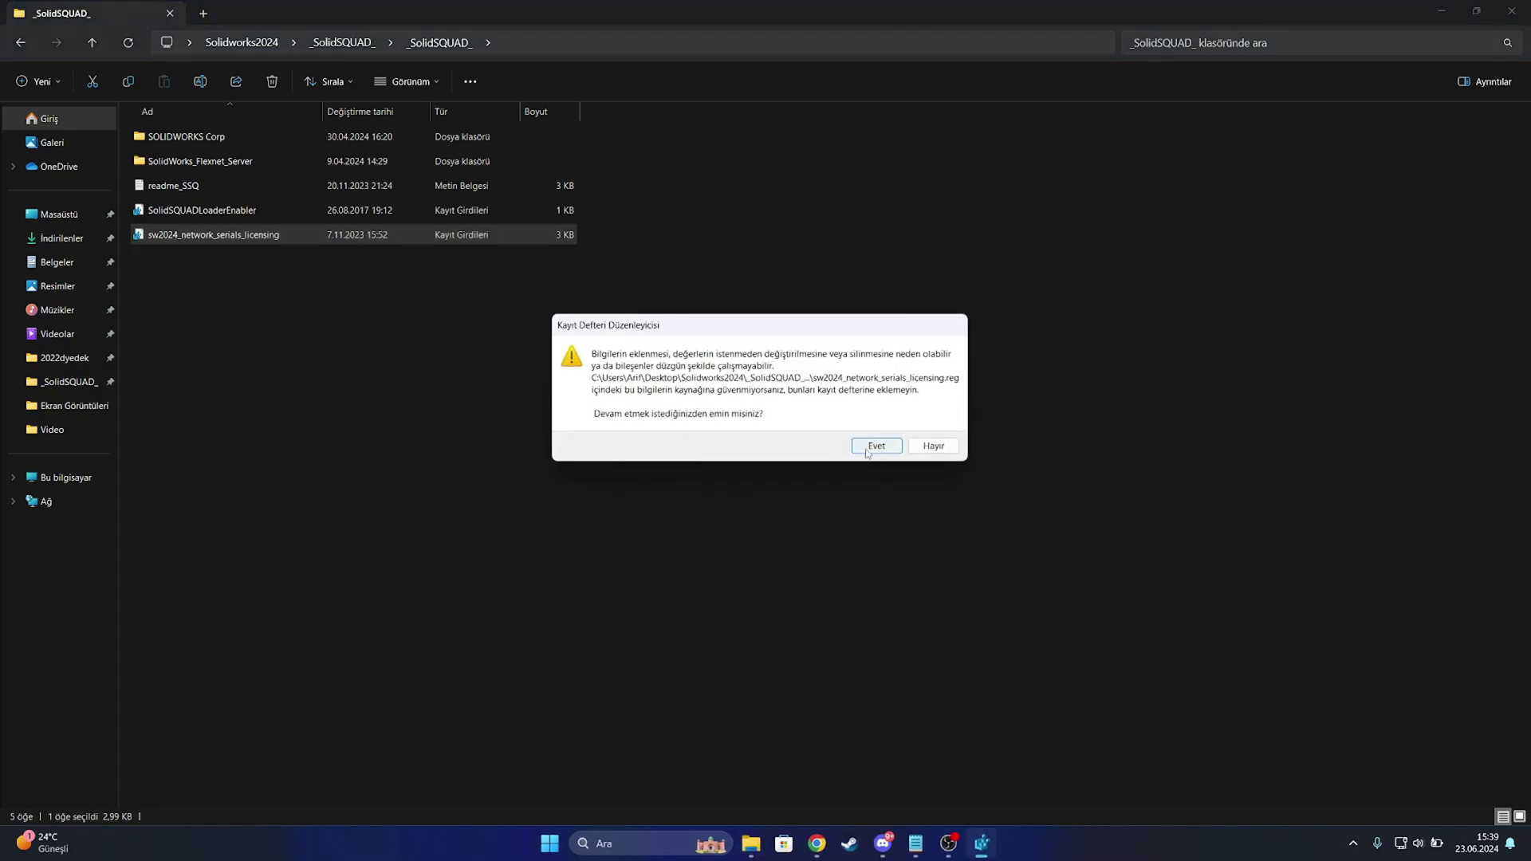
pyautogui.click(876, 445)
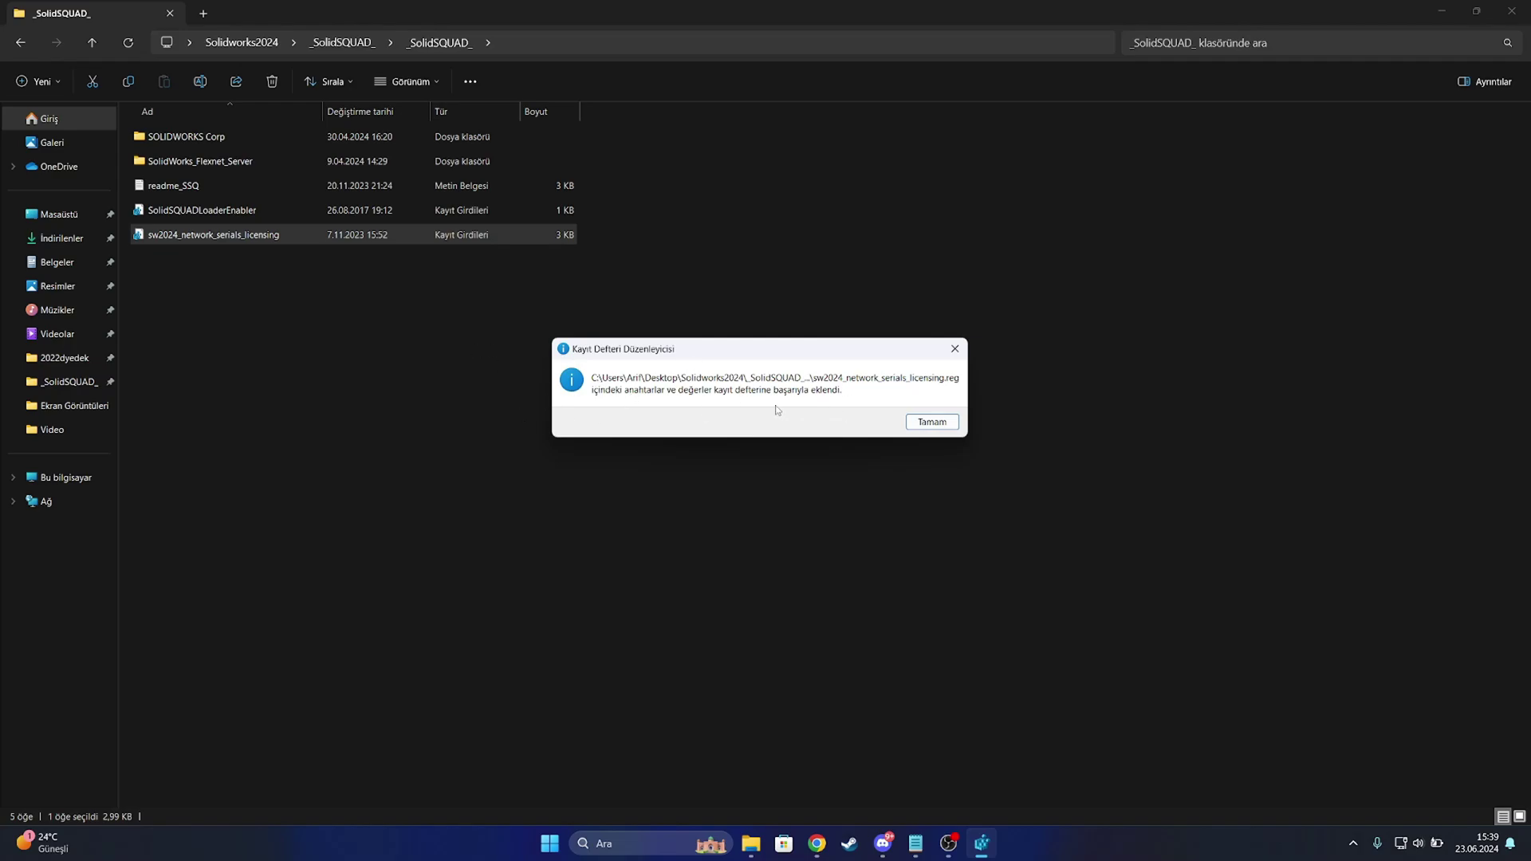
pyautogui.click(941, 428)
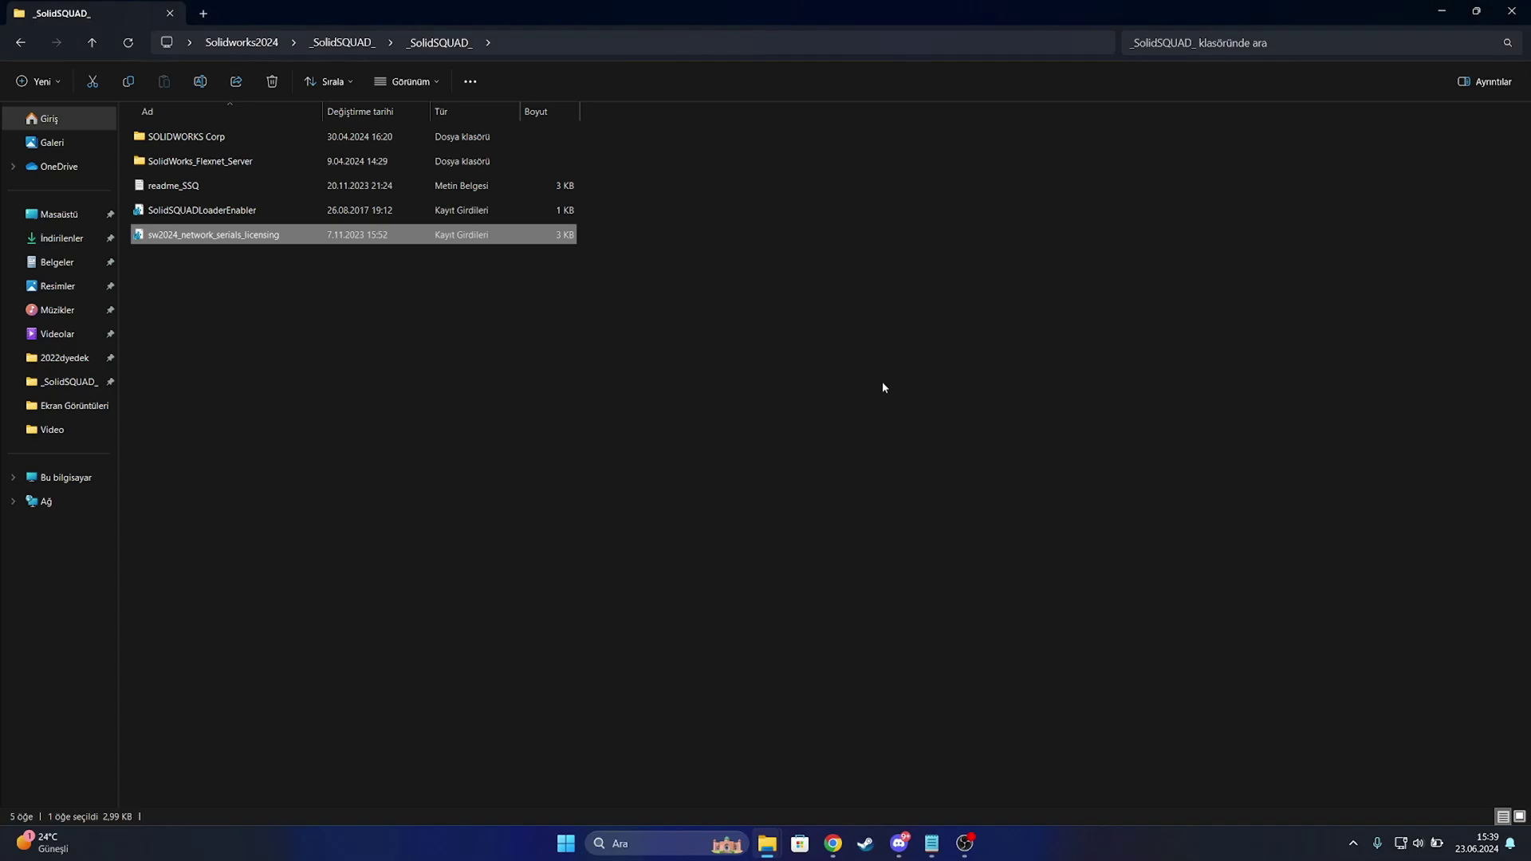
# Copy the SolidWorks_Flexnet_Server folder to the root of drive C:, replacing the existing files
pyautogui.click(279, 160)
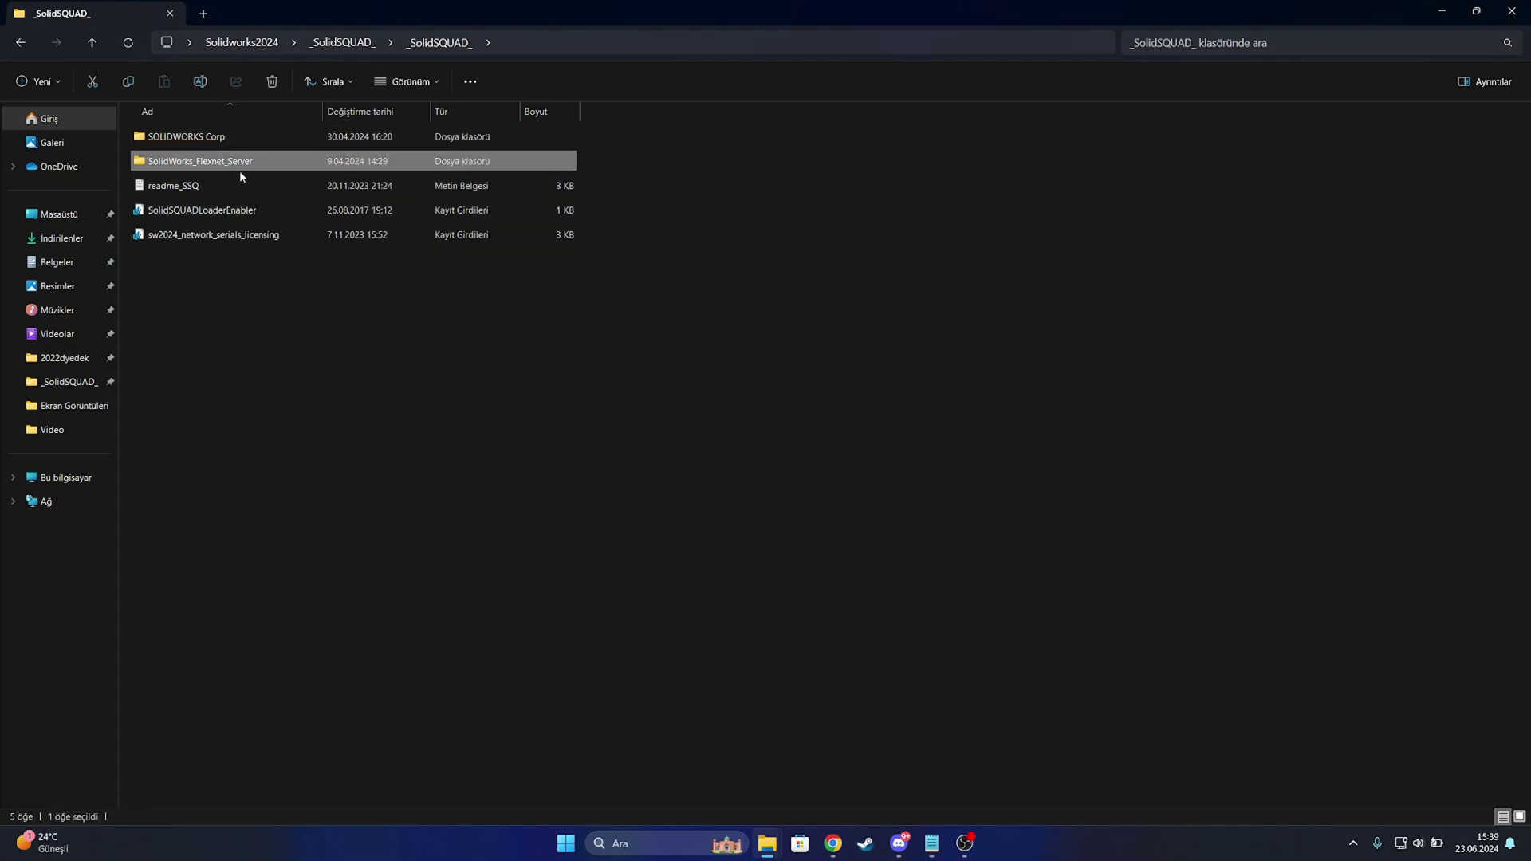
pyautogui.rightClick(237, 170)
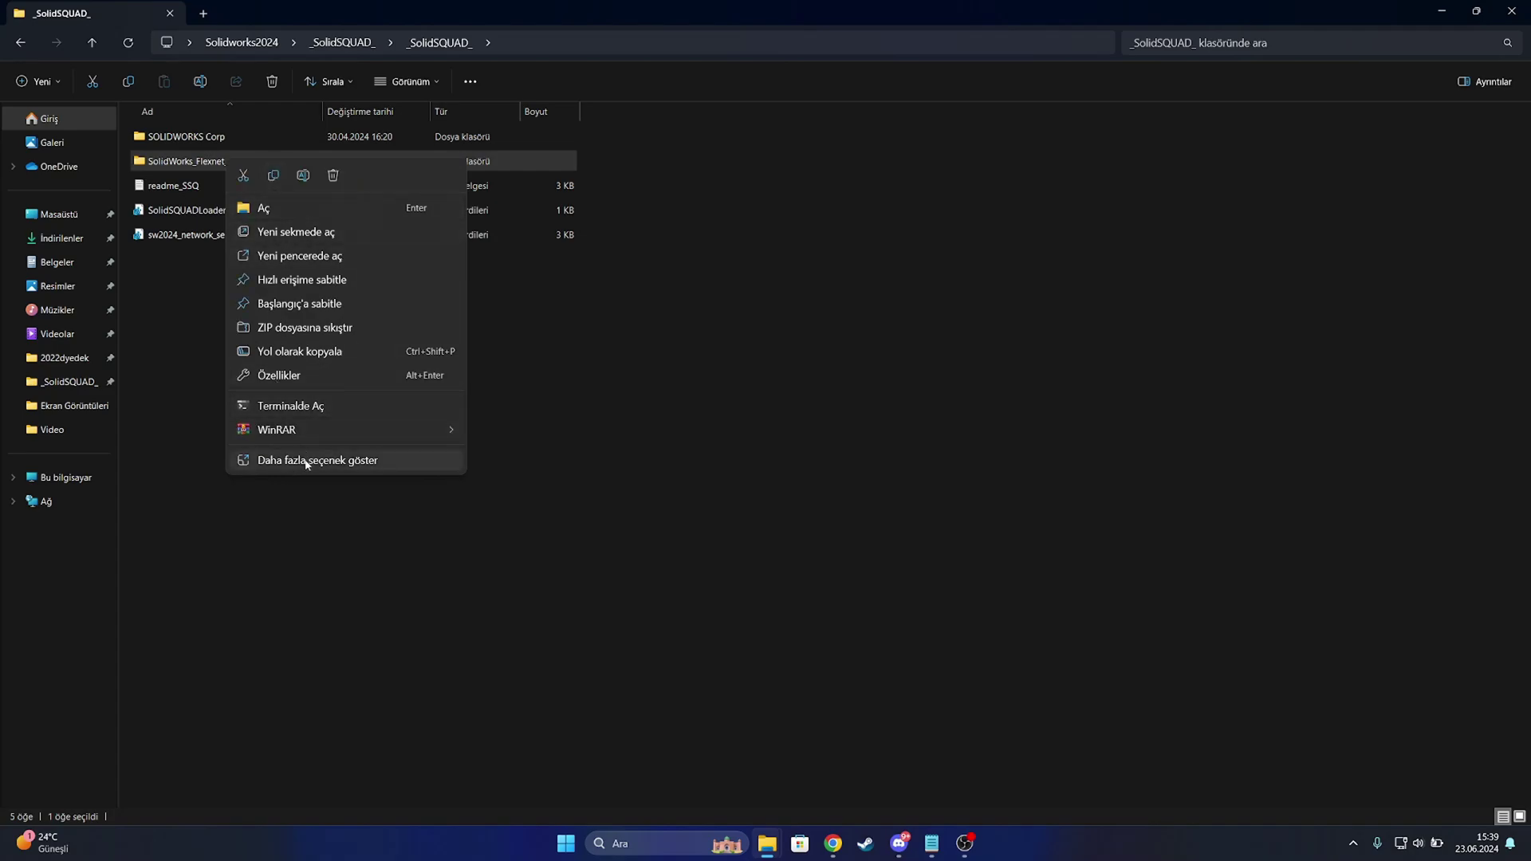
pyautogui.click(303, 460)
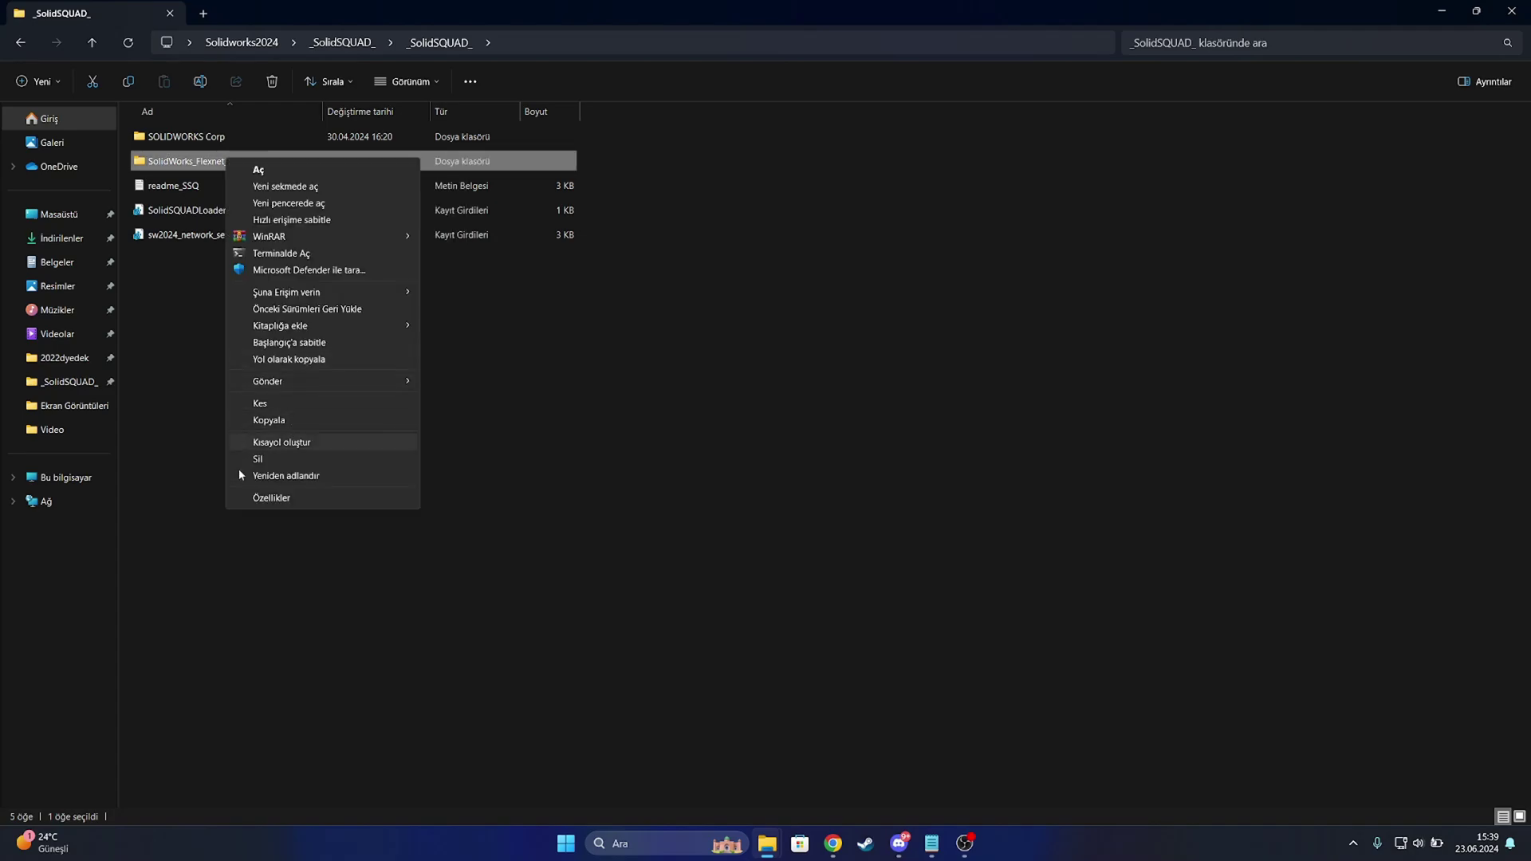
pyautogui.click(272, 419)
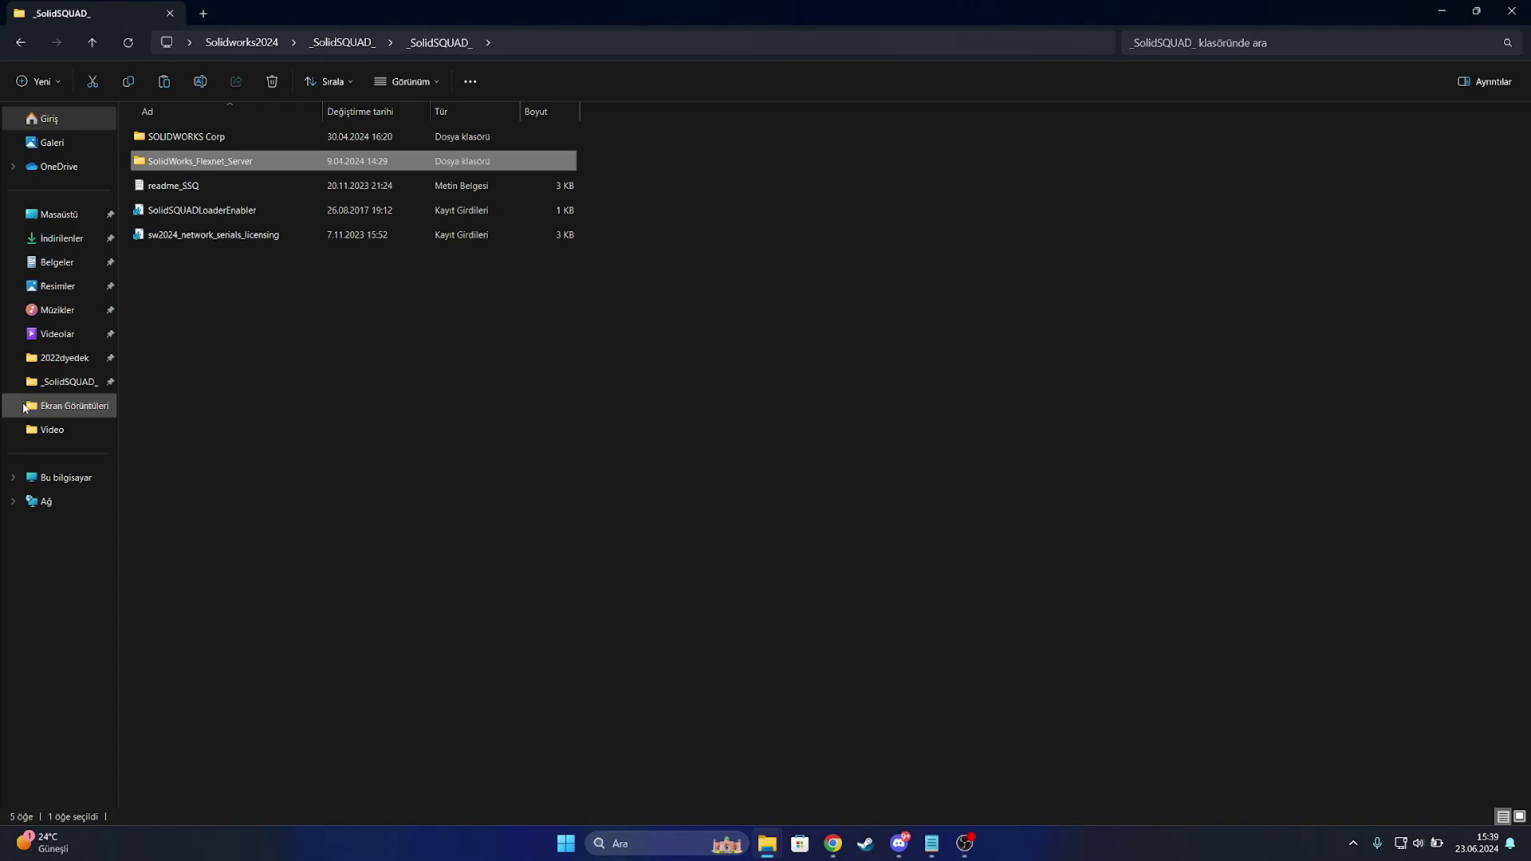
pyautogui.rightClick(53, 477)
pyautogui.click(129, 574)
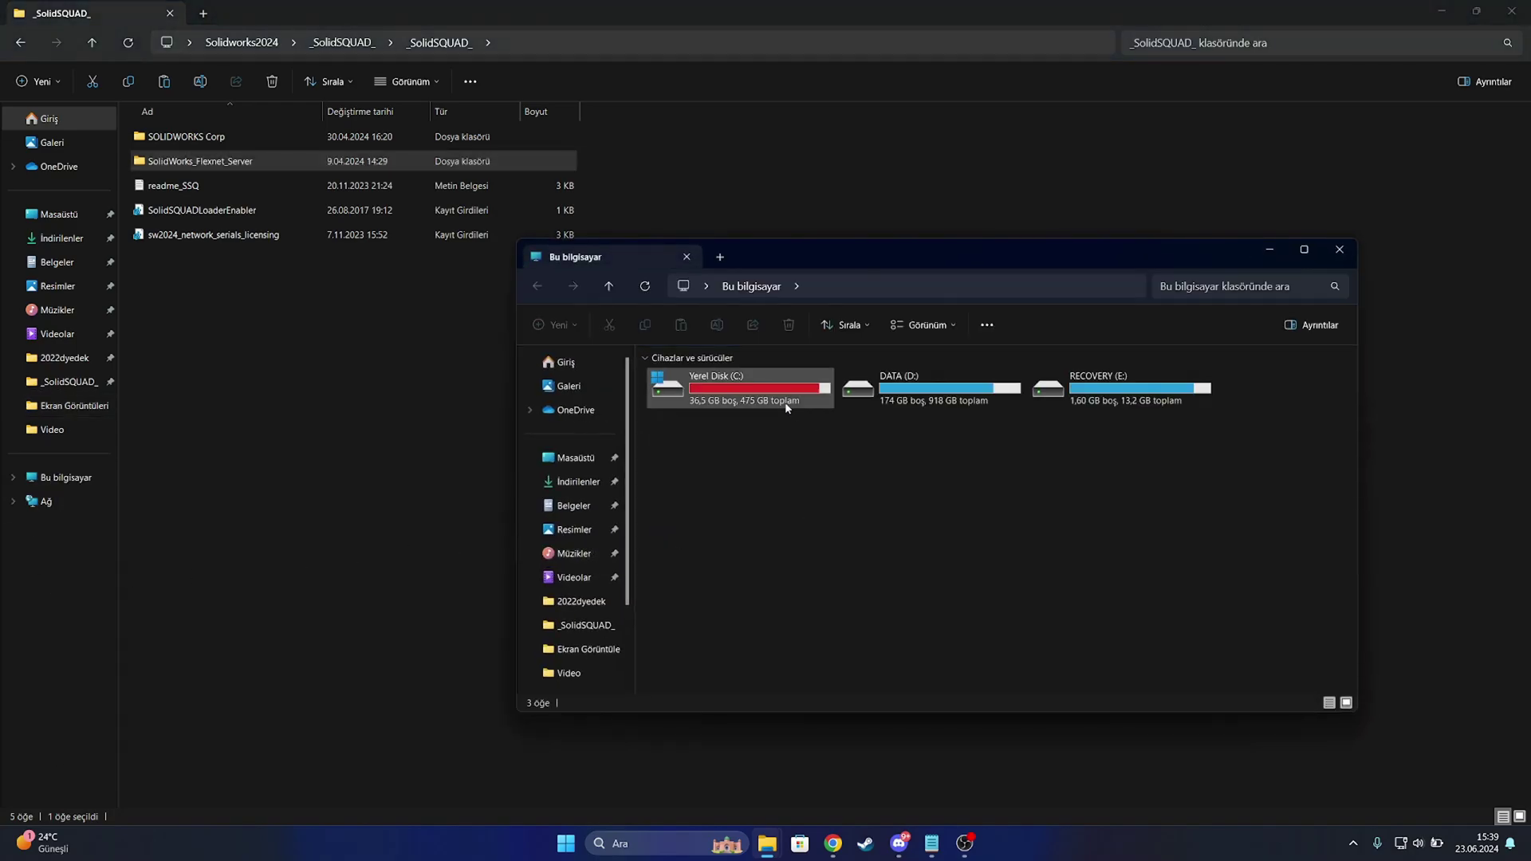
pyautogui.doubleClick(782, 403)
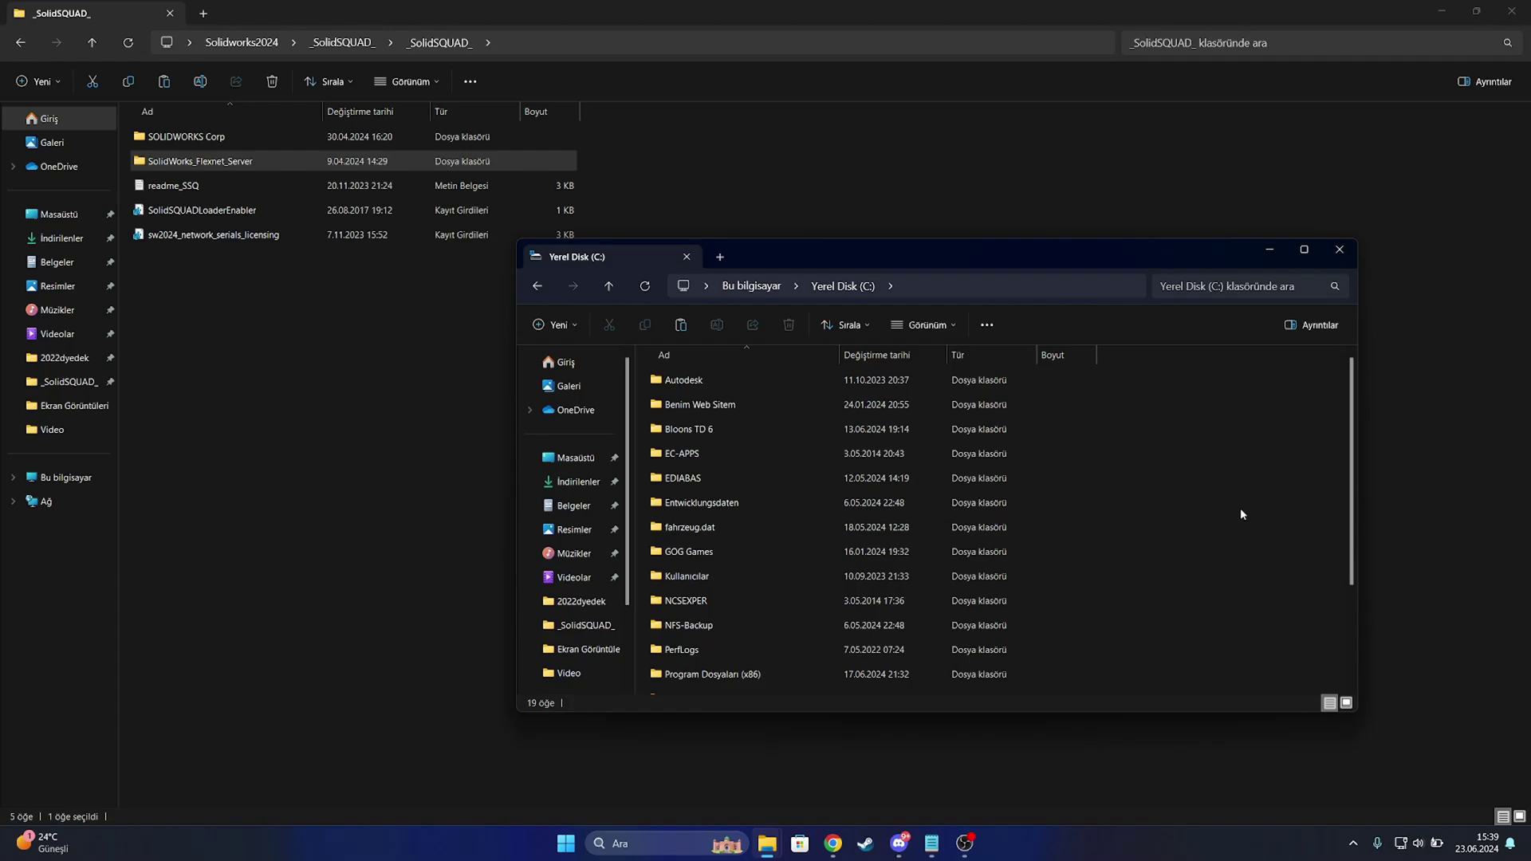
pyautogui.hotkey('ctrl', 'v')
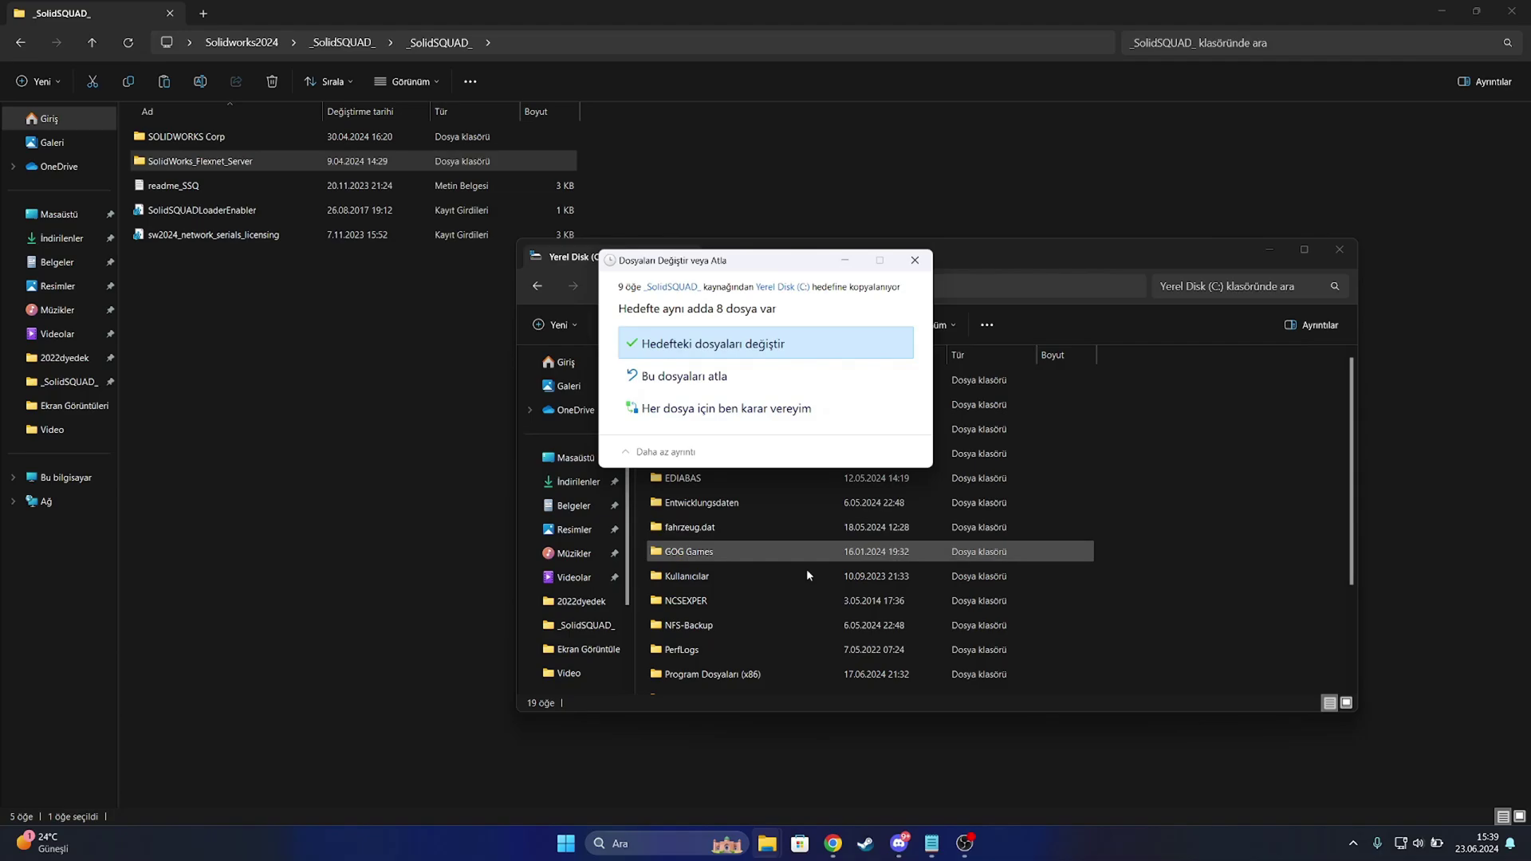
pyautogui.press('Return')
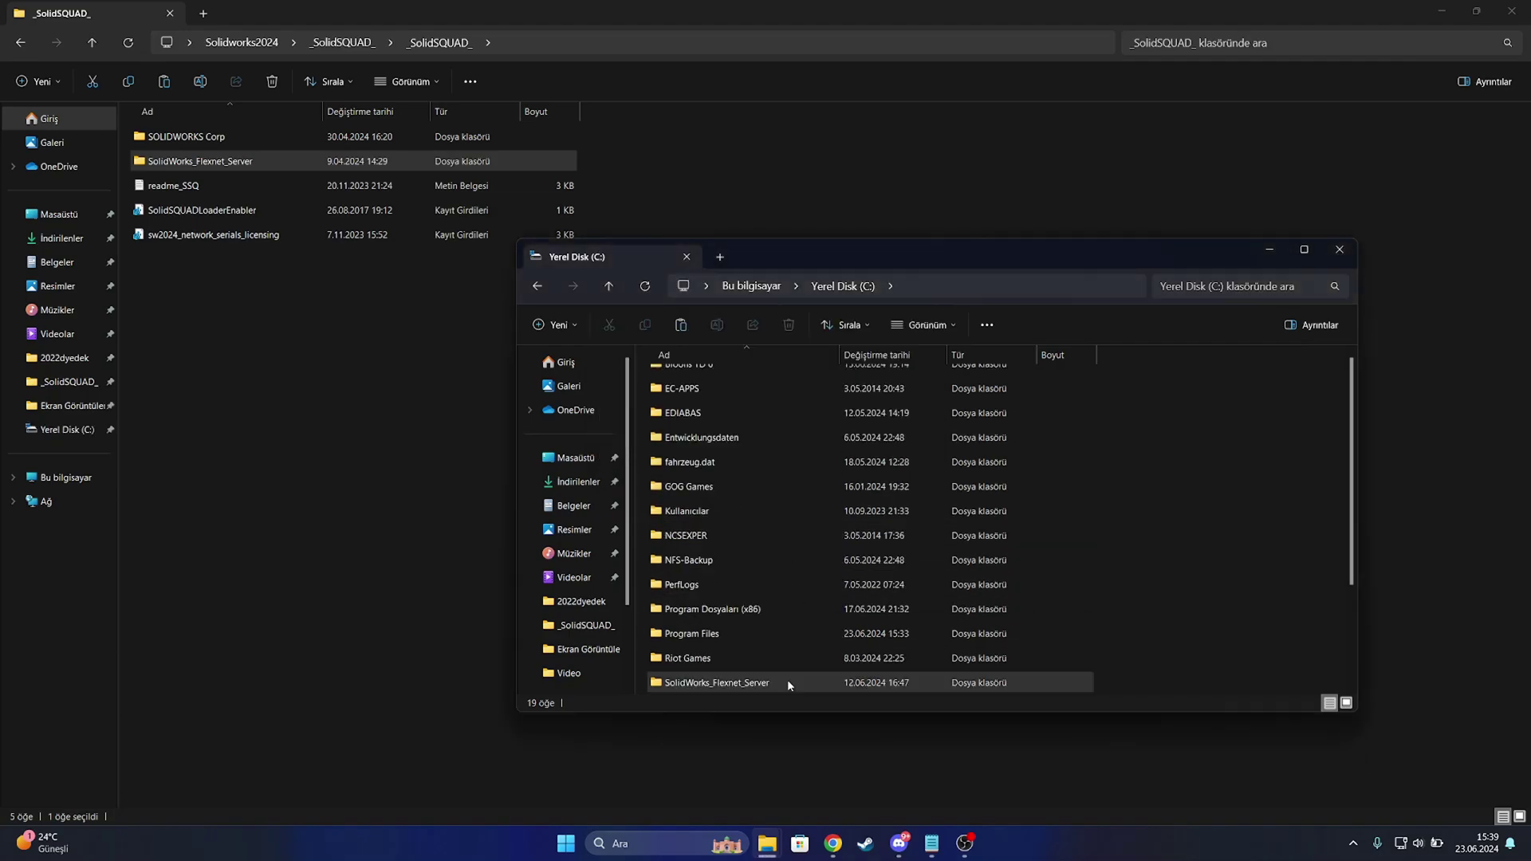
# Run server_install as administrator from SolidWorks_Flexnet_Server on drive C: and close that folder window when it finishes
pyautogui.doubleClick(696, 679)
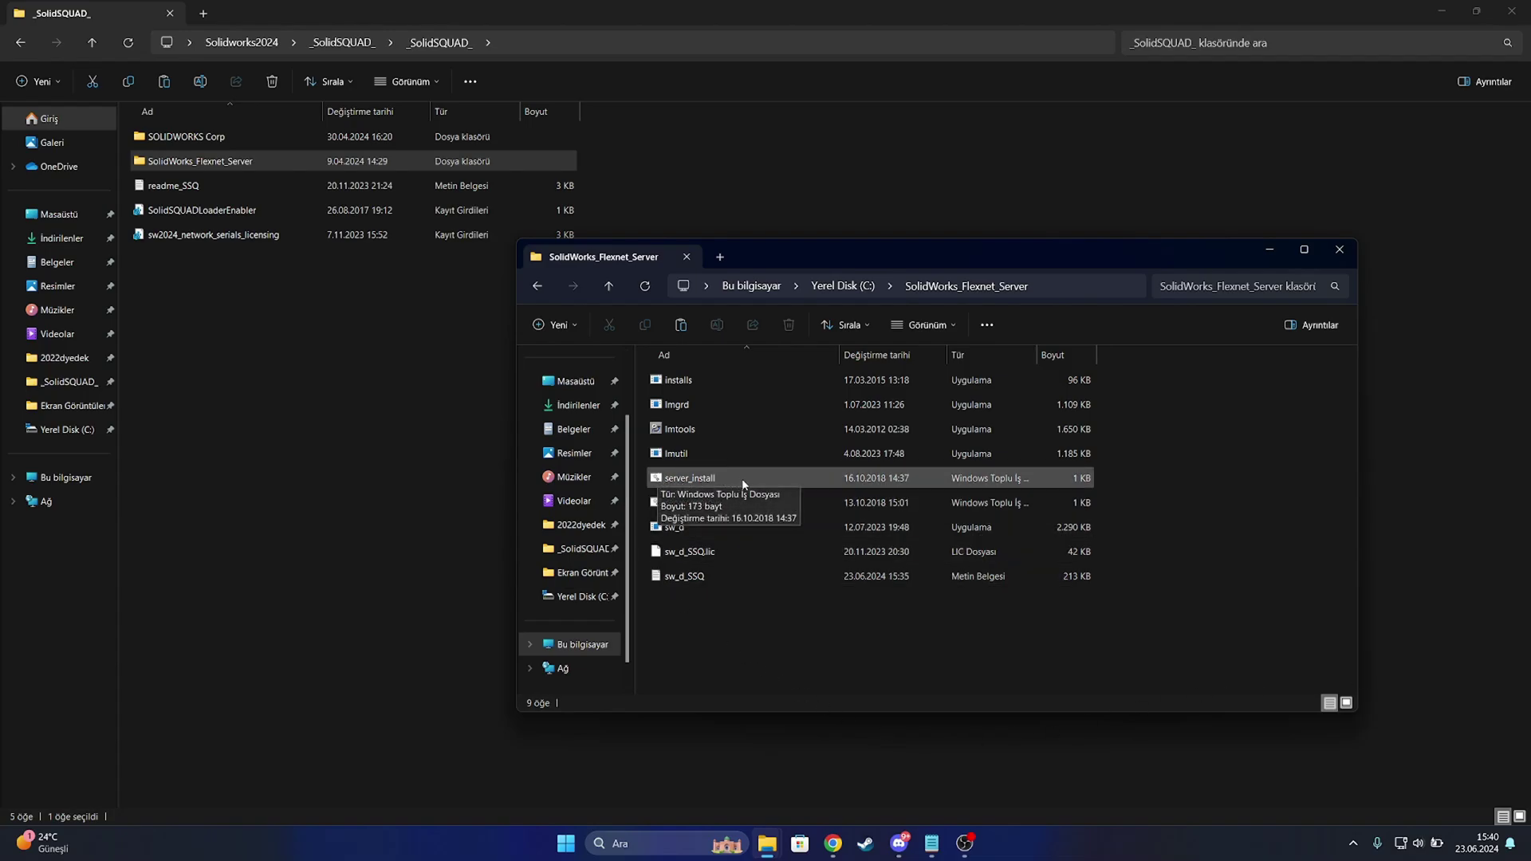
pyautogui.rightClick(702, 480)
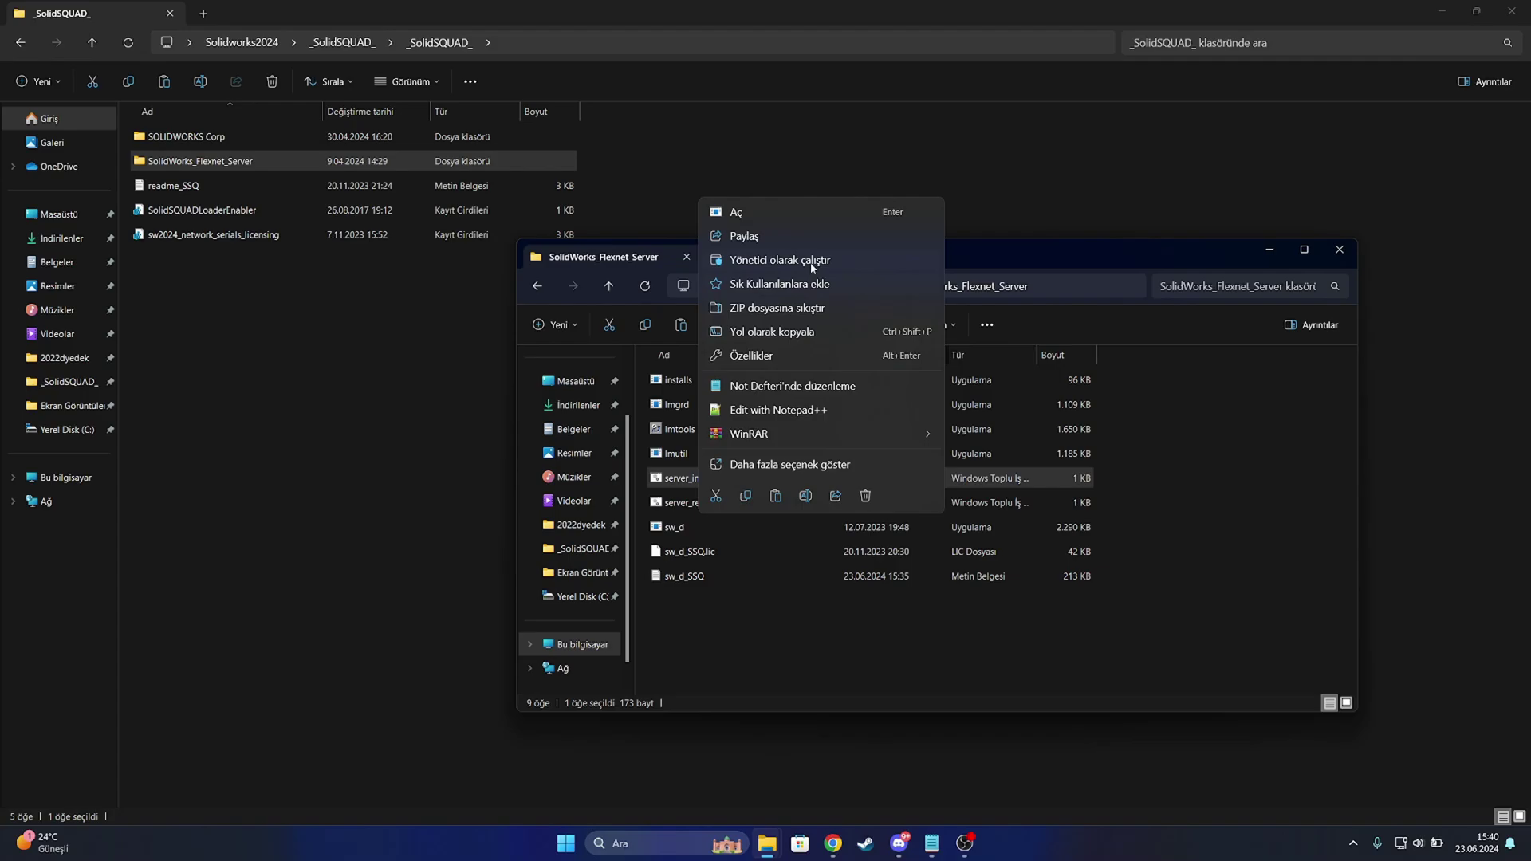
pyautogui.click(753, 263)
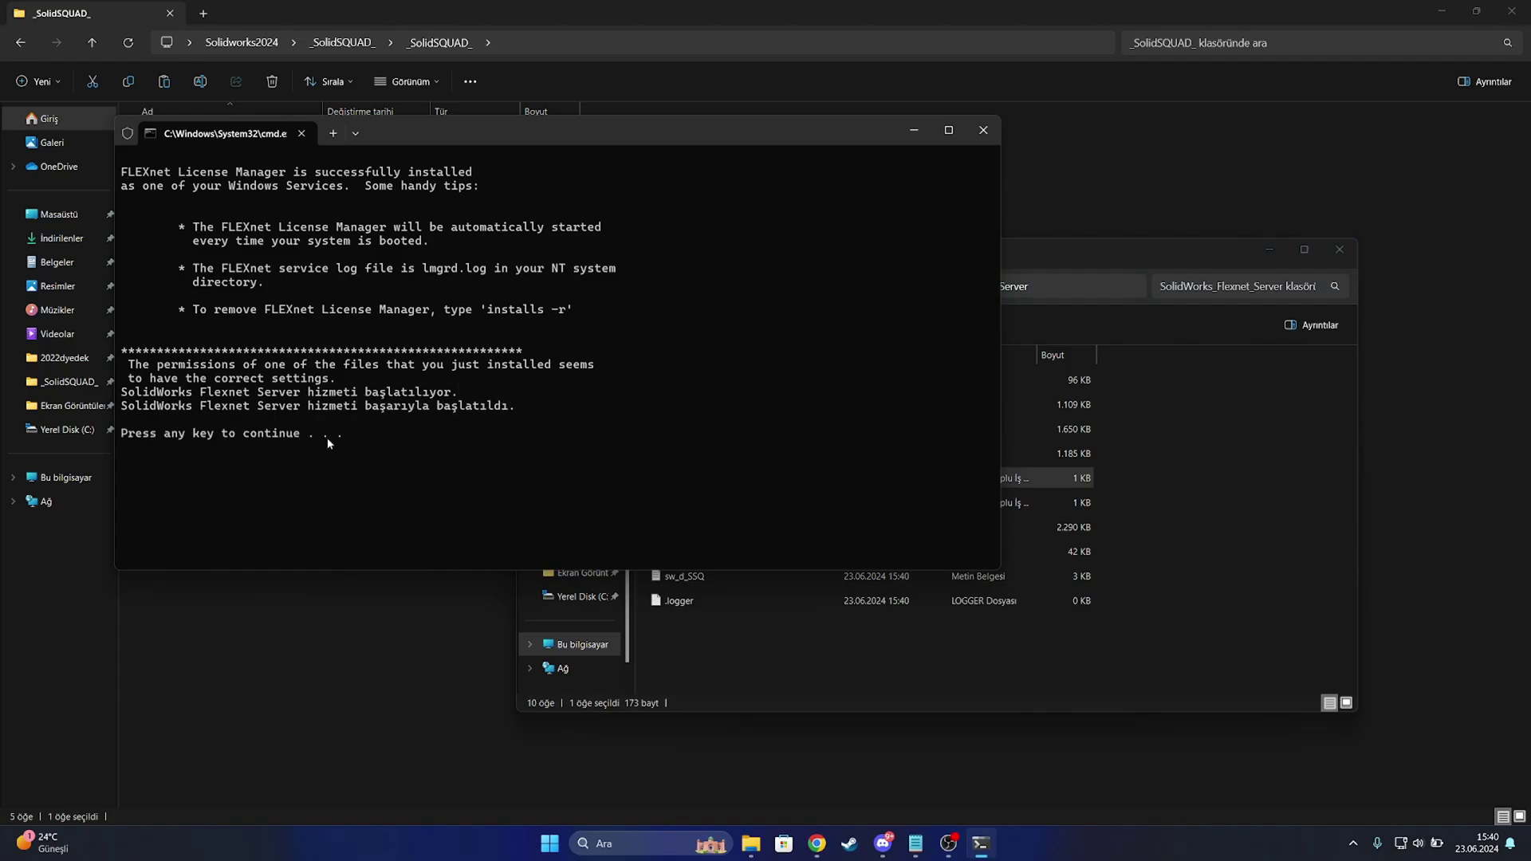
pyautogui.press('Return')
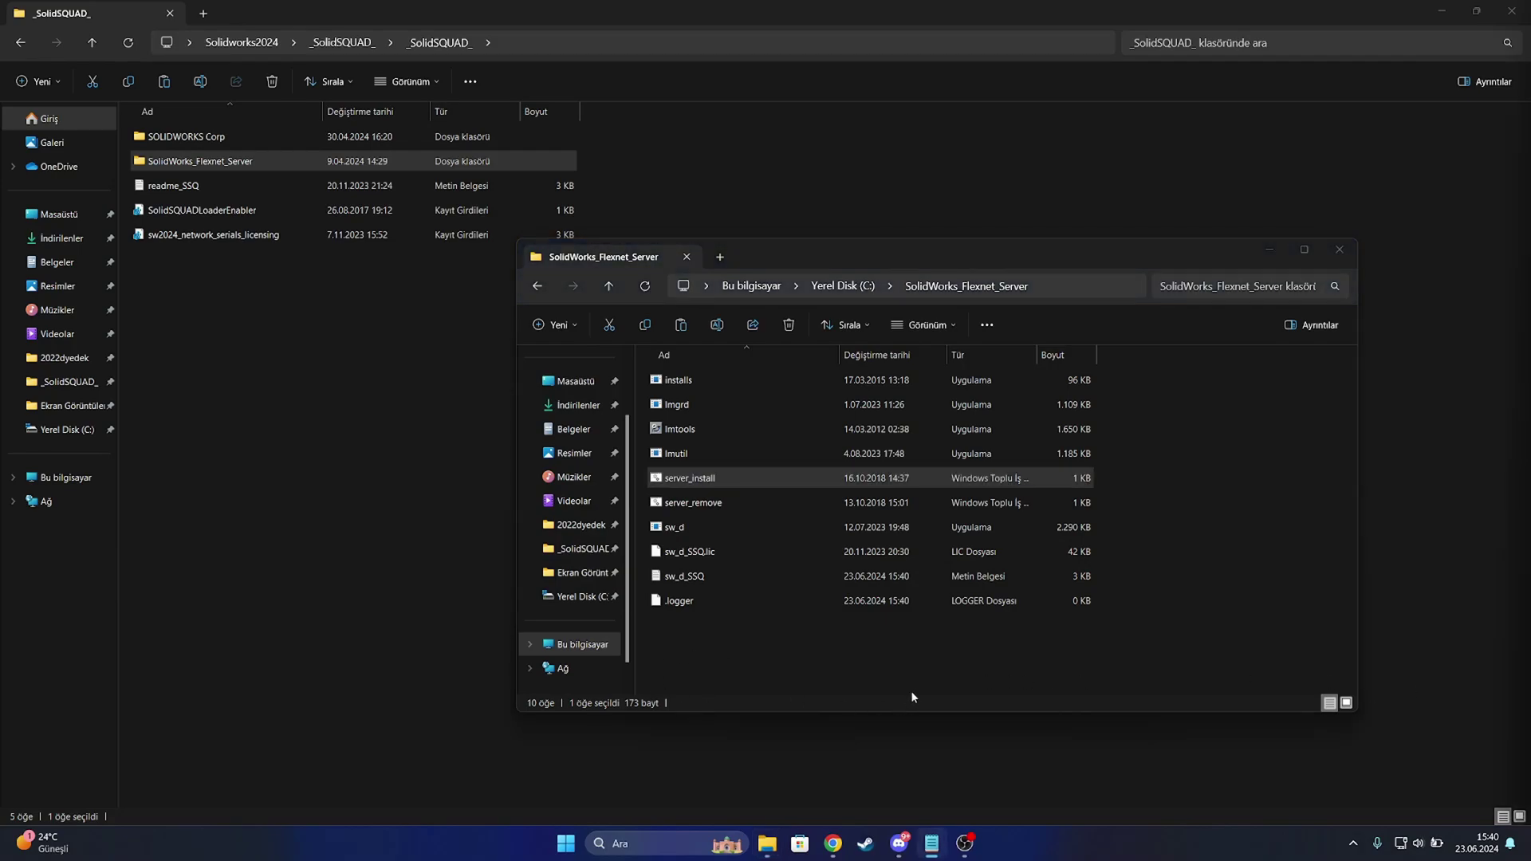
pyautogui.click(1345, 251)
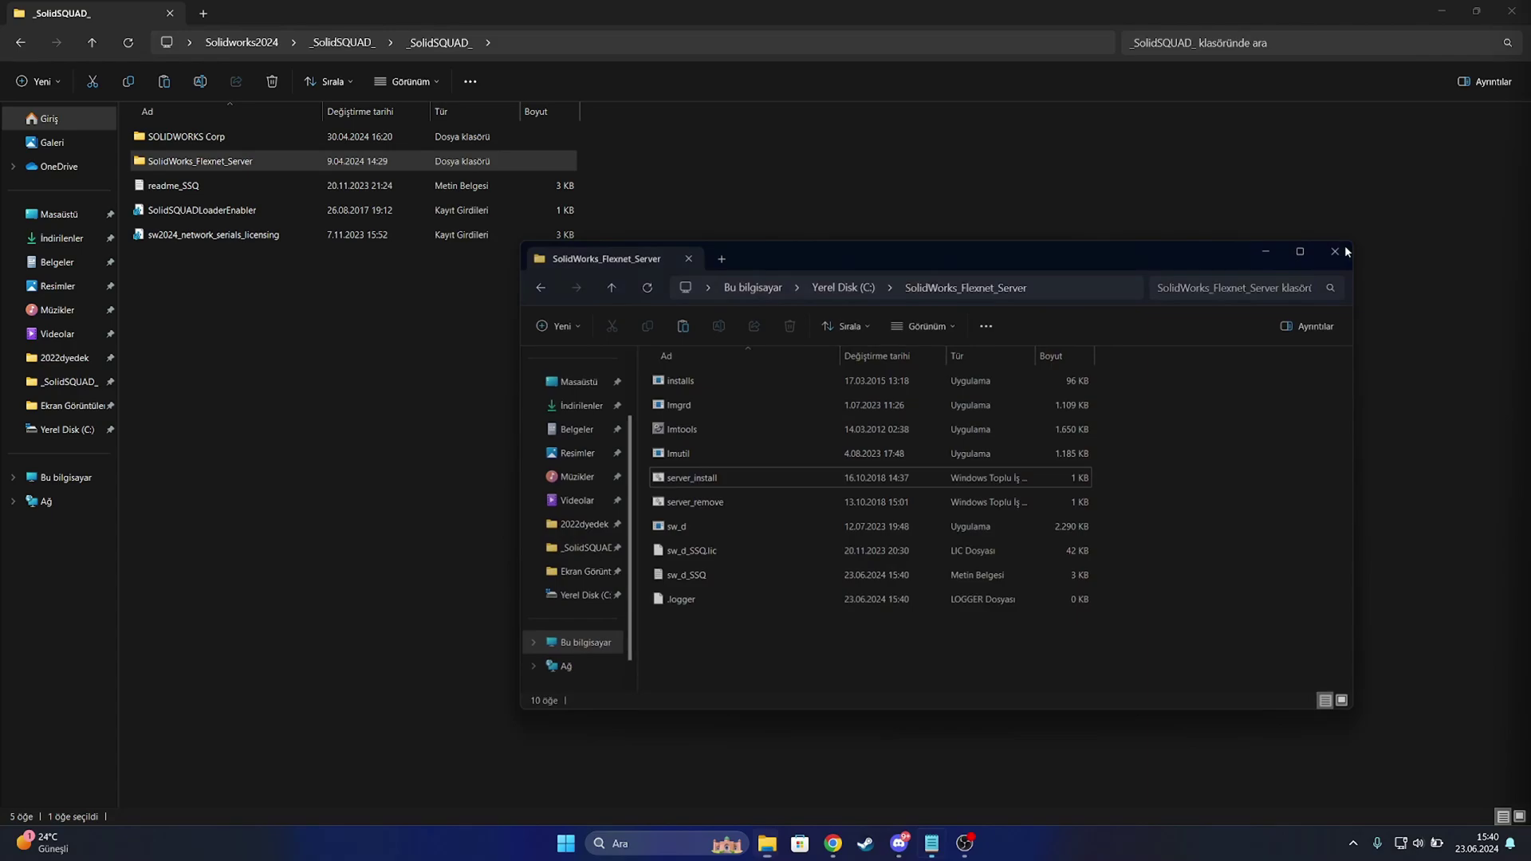
pyautogui.click(537, 294)
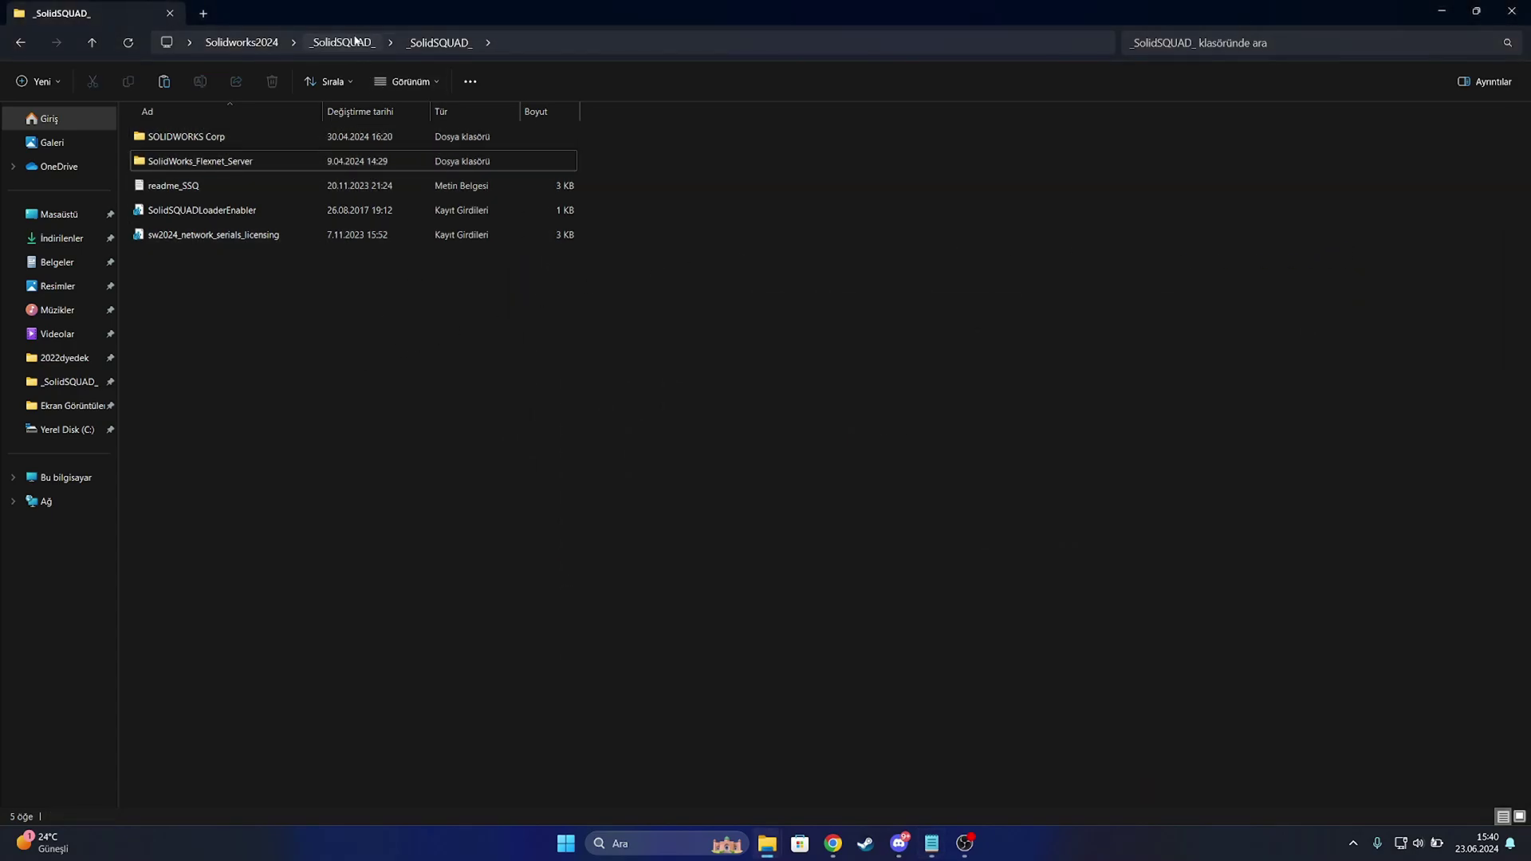
# Mount the SolidWorks.2024.SP2.0.Premium.DVD disc image from the Solidworks2024 folder
pyautogui.click(245, 42)
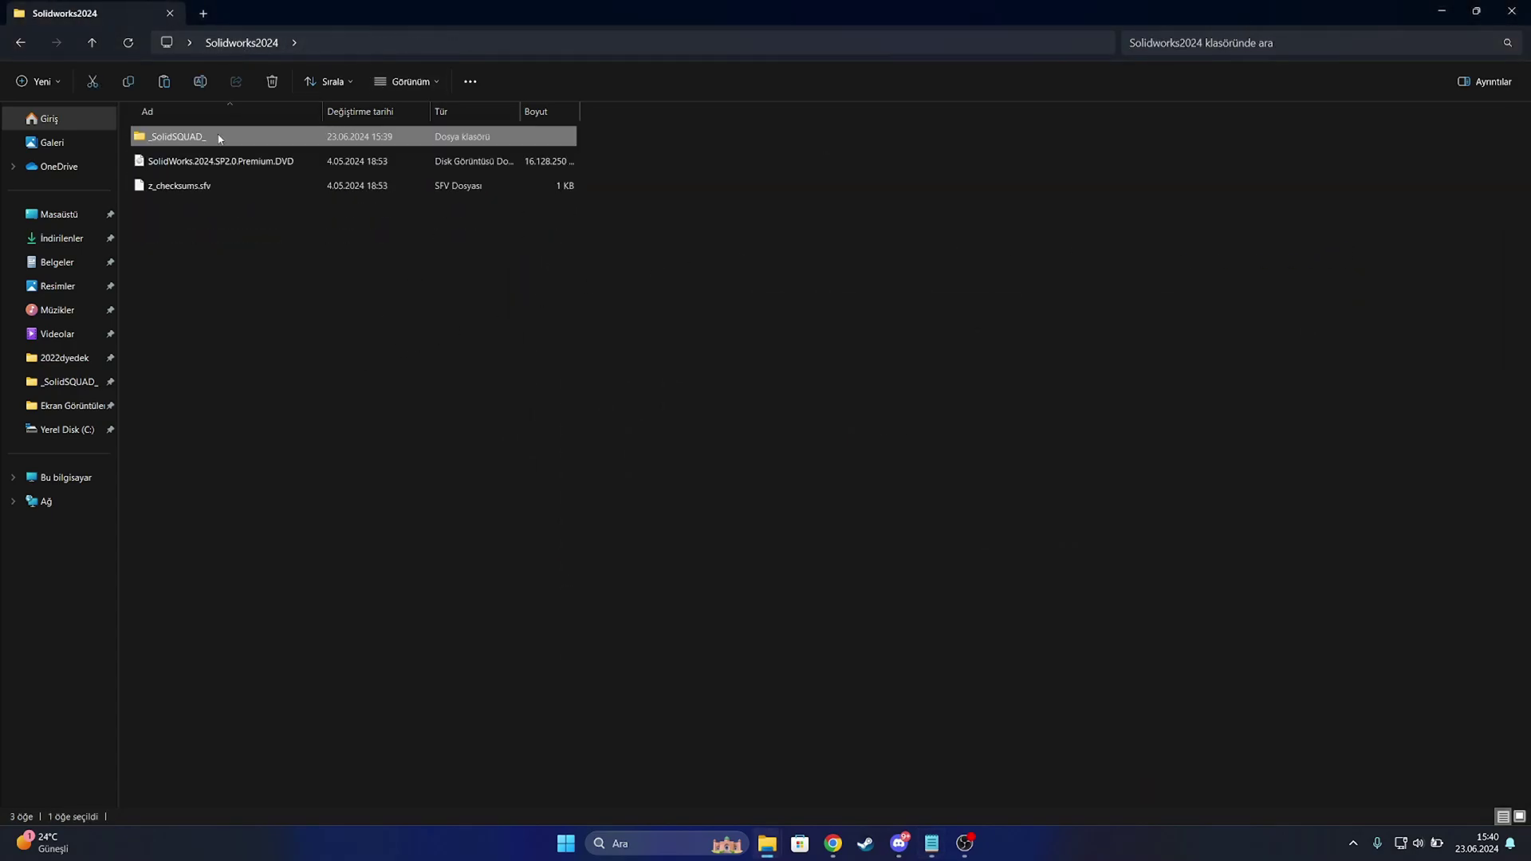
pyautogui.click(216, 185)
pyautogui.doubleClick(183, 160)
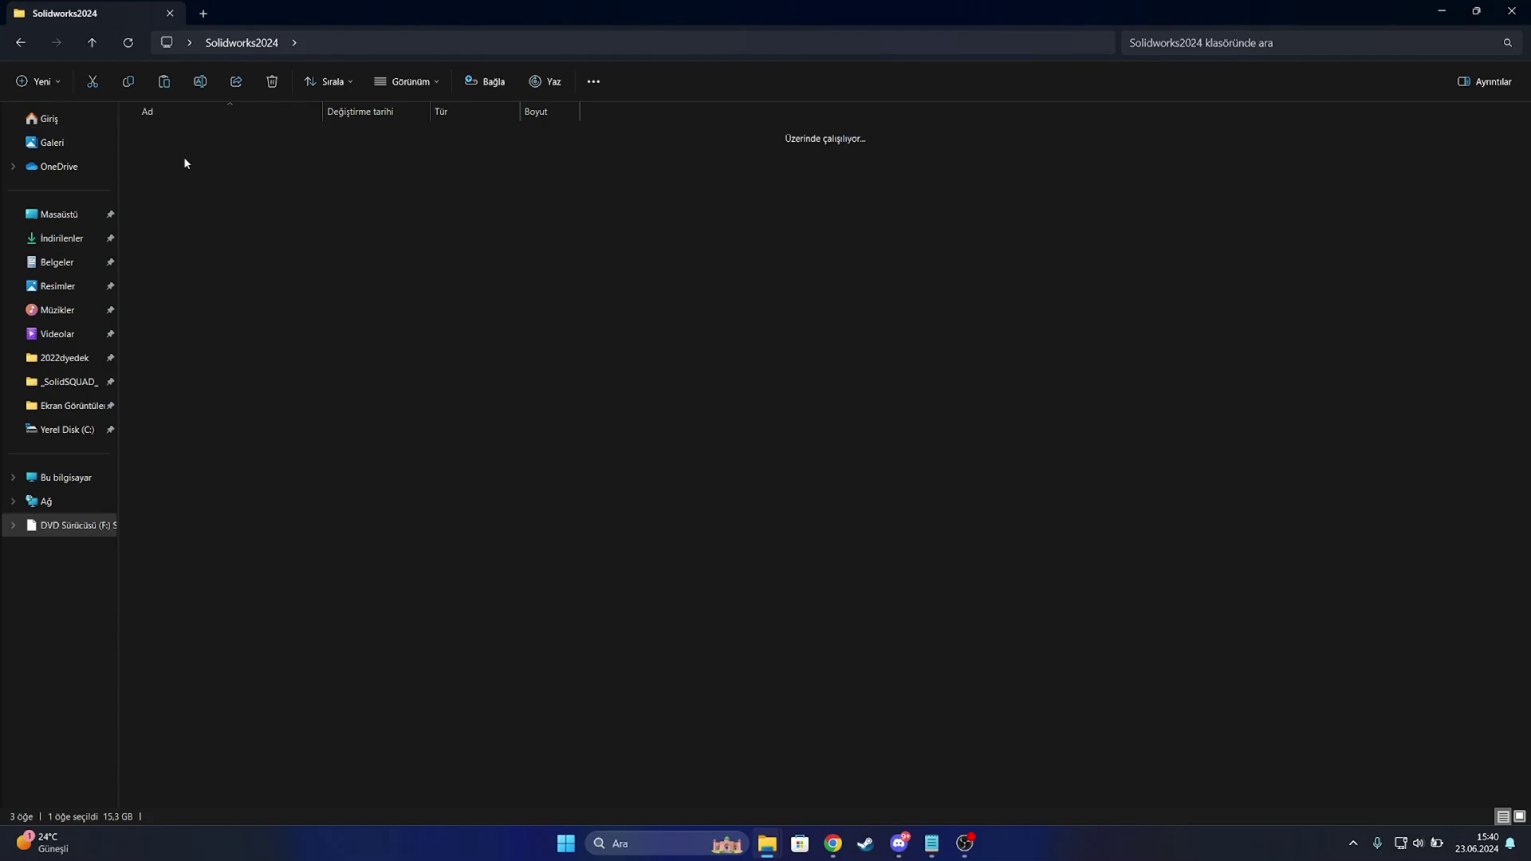
# Launch setup from the mounted disc and continue the installation without restarting Windows
pyautogui.scroll(-1, 335, 381)
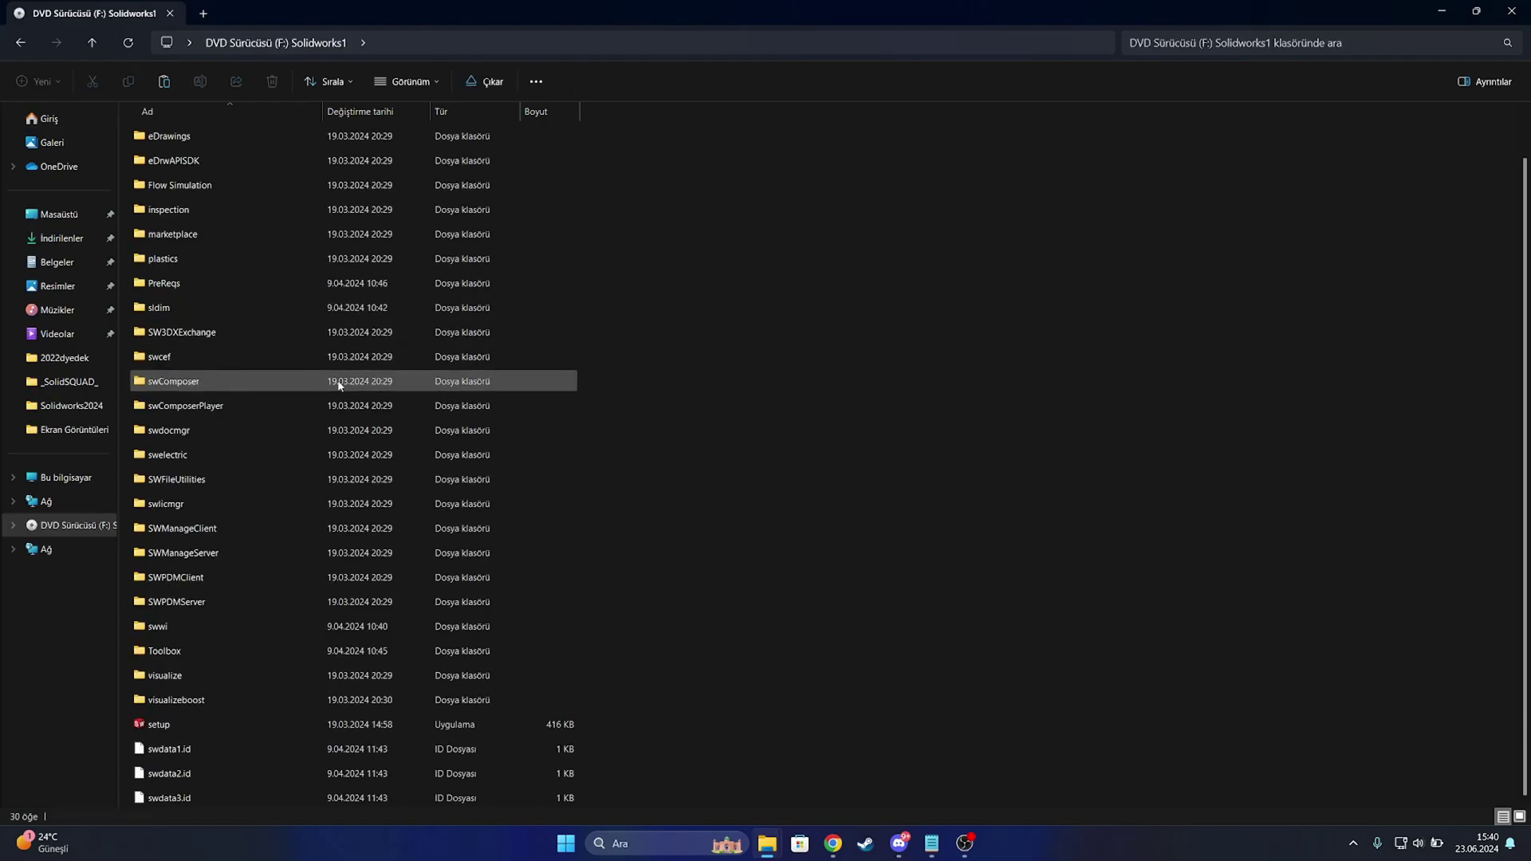
pyautogui.click(148, 722)
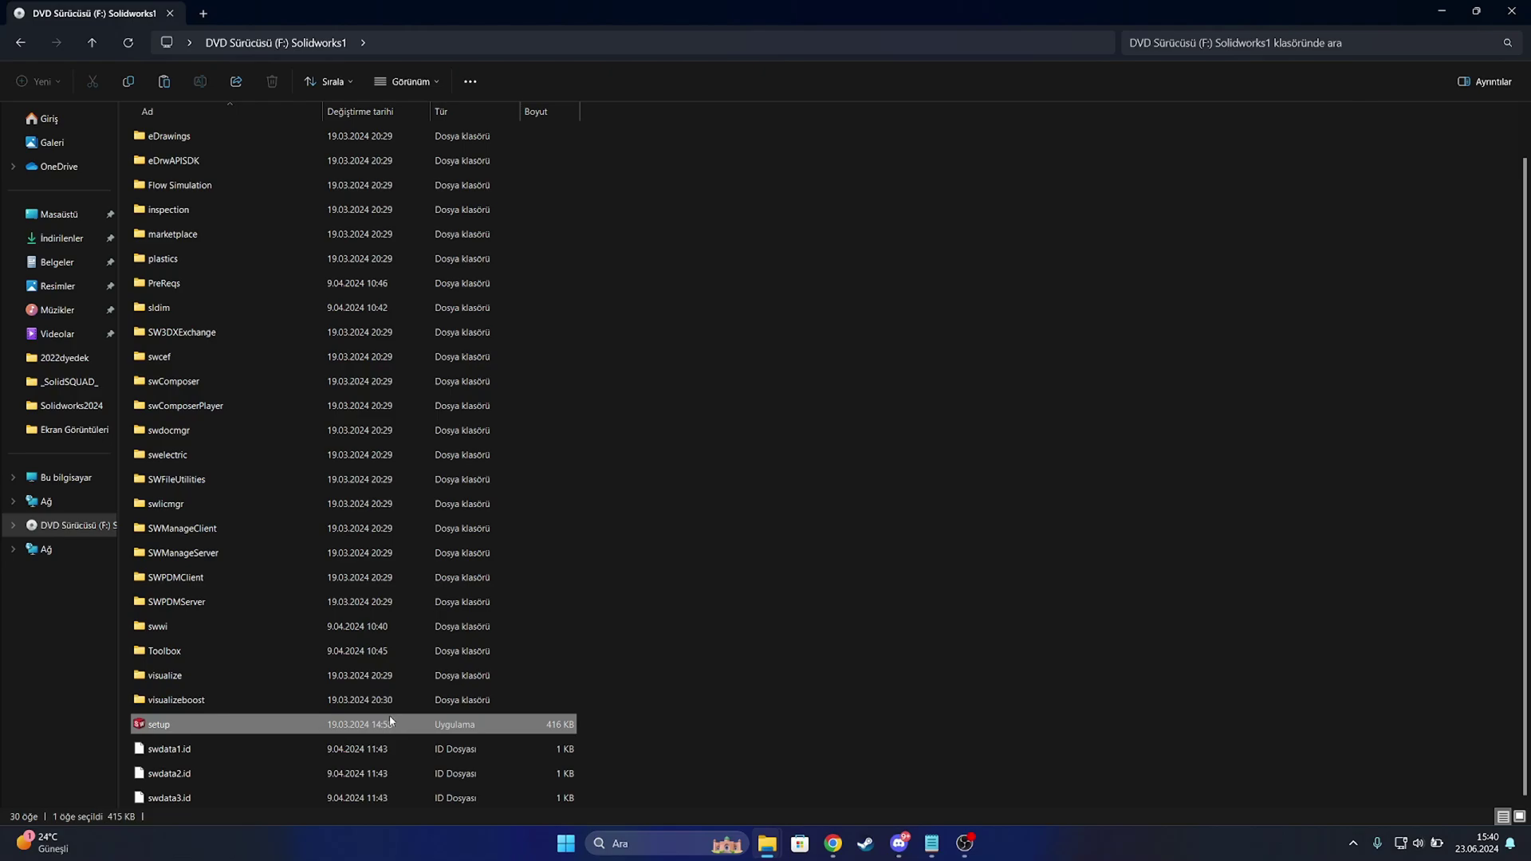
pyautogui.click(826, 696)
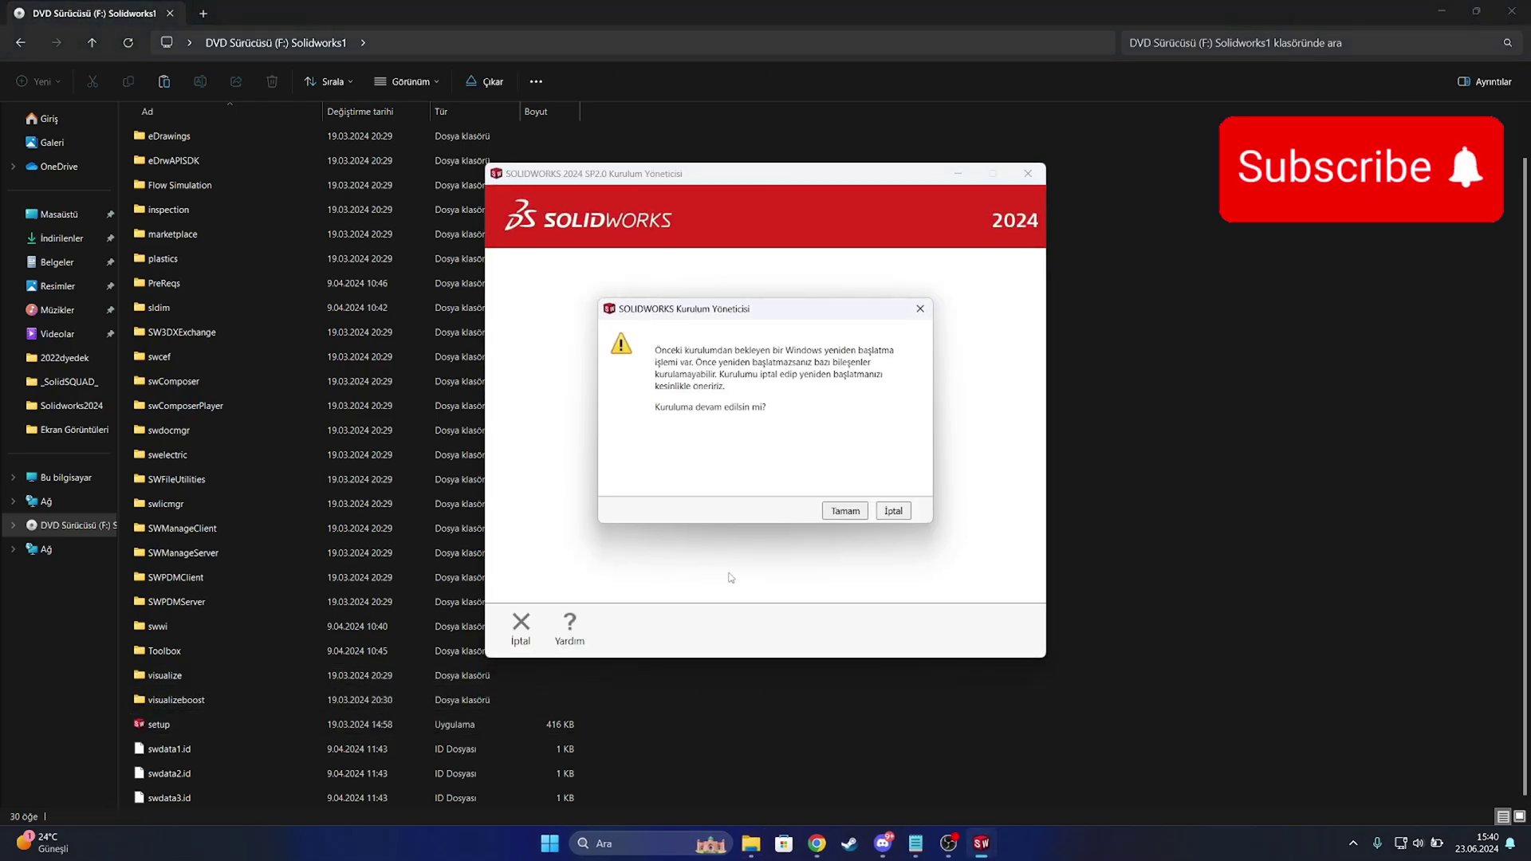
pyautogui.click(847, 516)
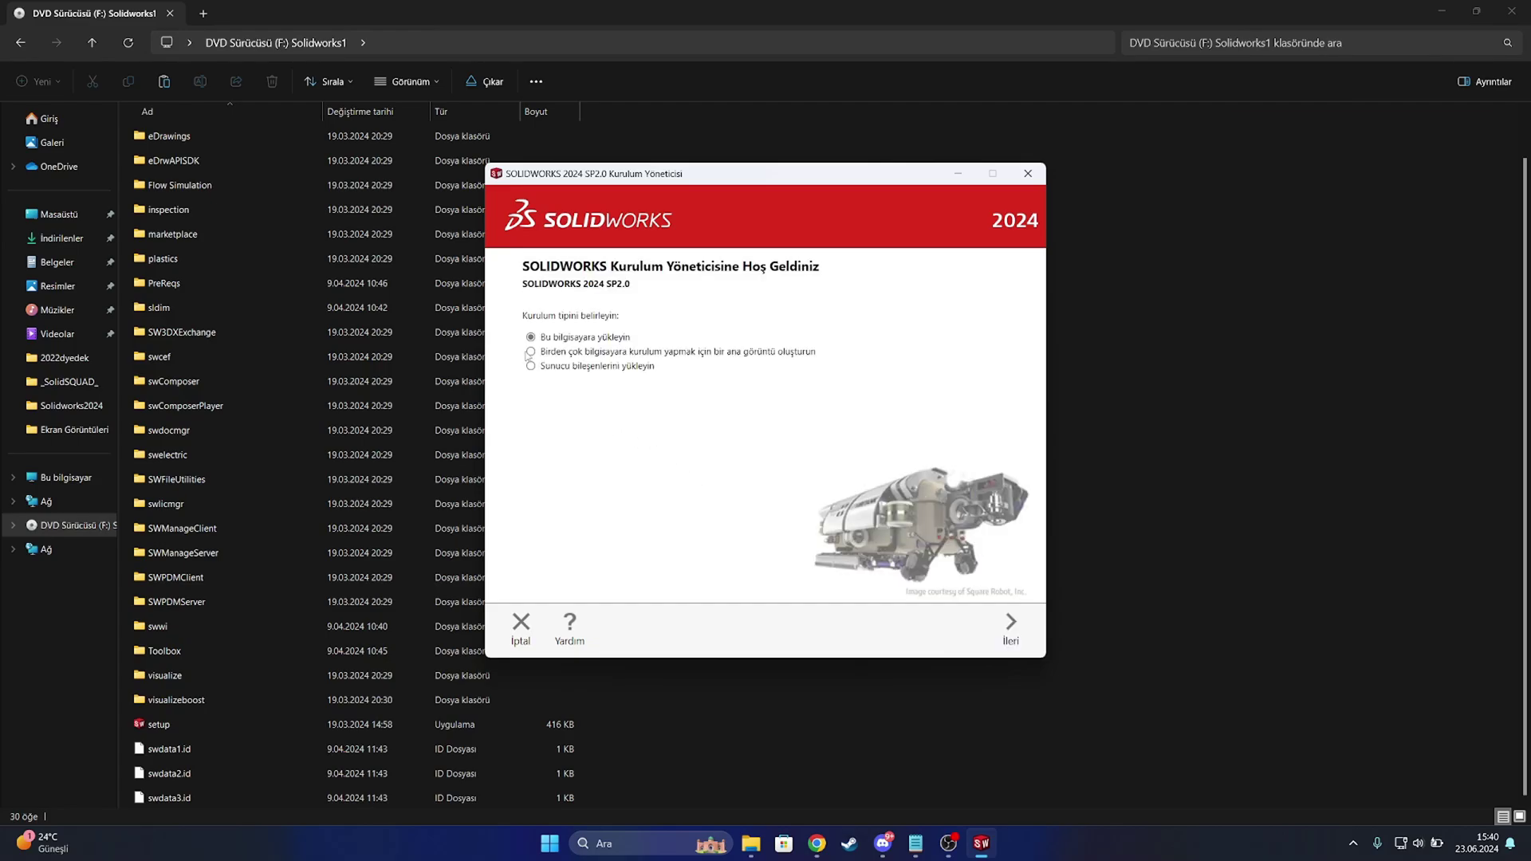
# Proceed with installing on this computer, review the prefilled product serial numbers and accept them
pyautogui.click(1010, 626)
pyautogui.scroll(-3, 540, 420)
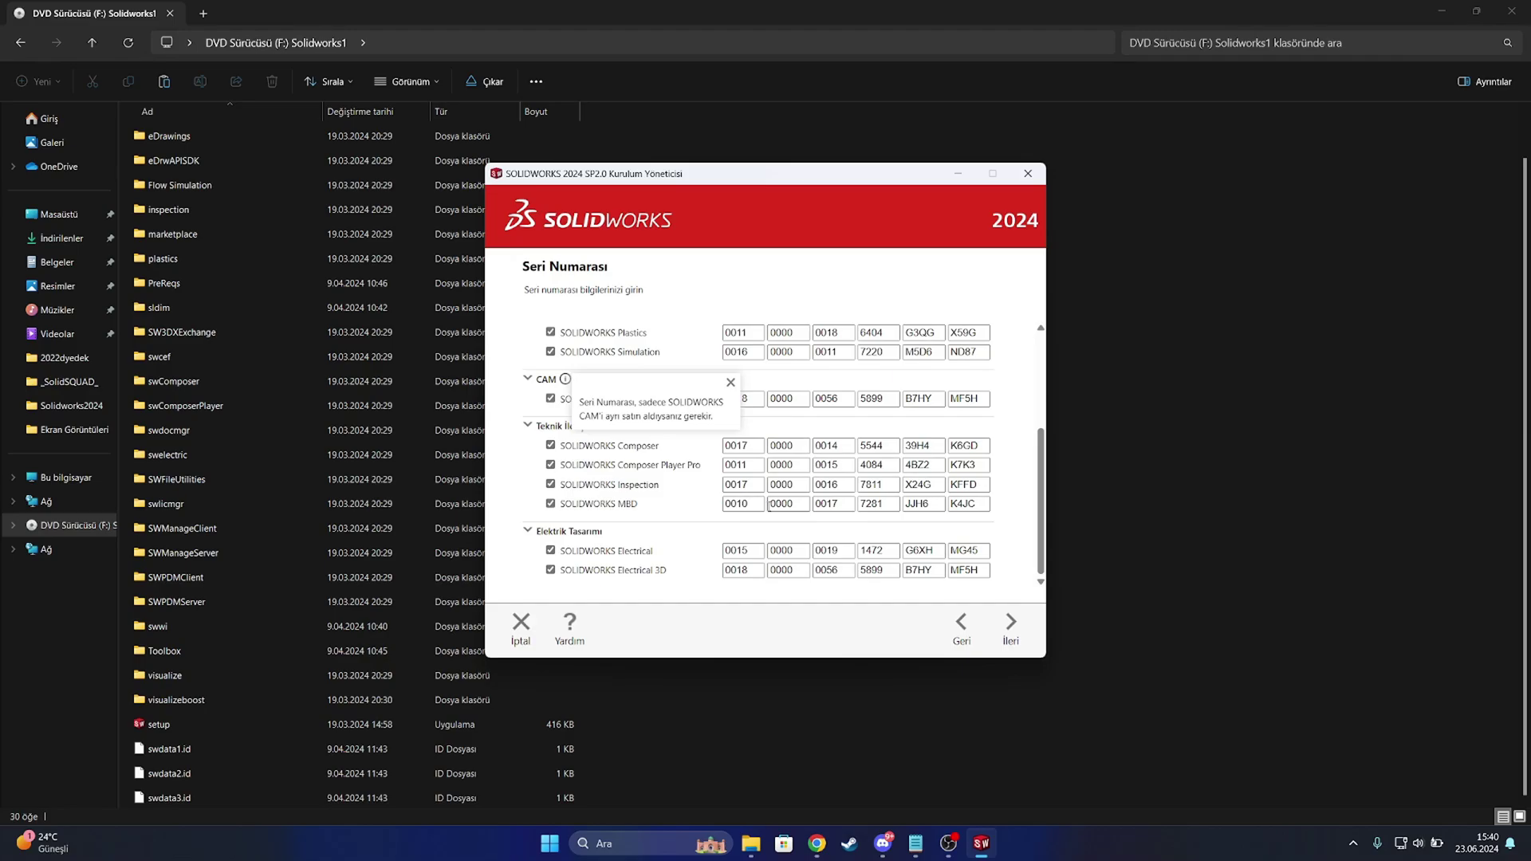
pyautogui.scroll(3, 799, 541)
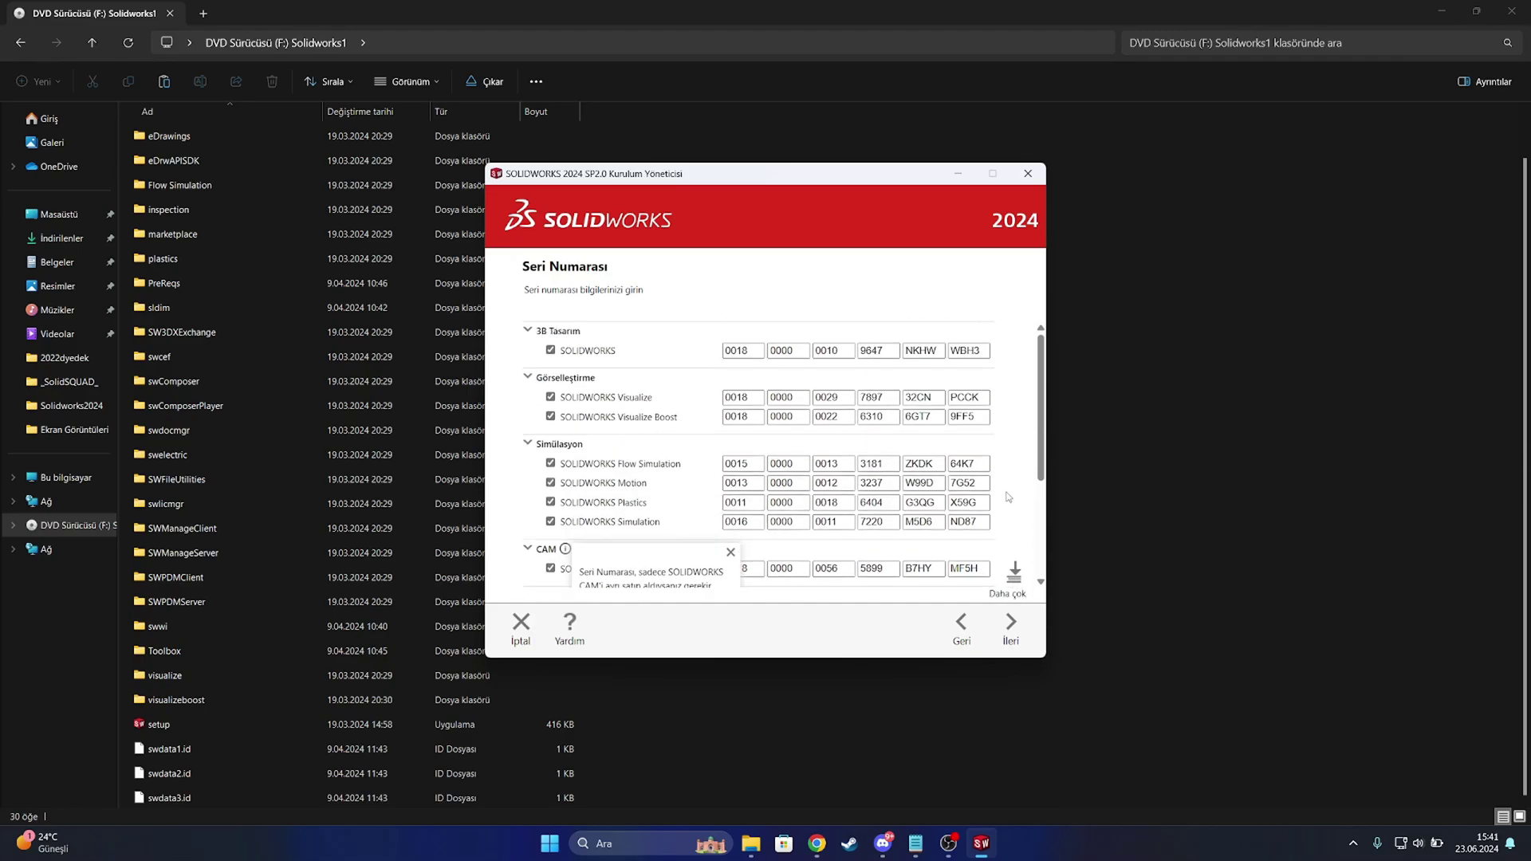
pyautogui.scroll(-4, 1009, 497)
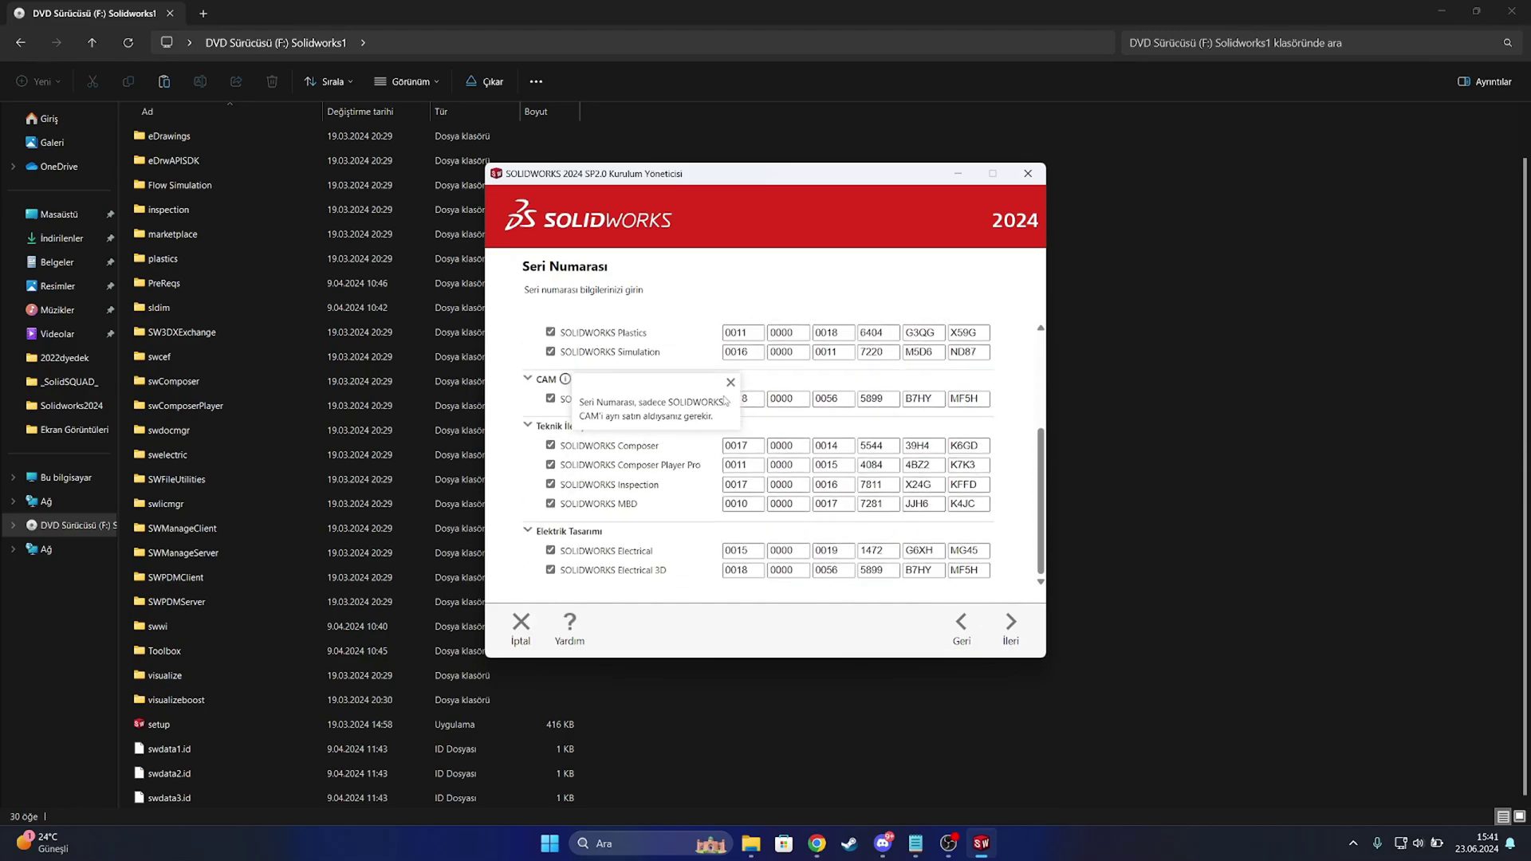
pyautogui.click(1010, 630)
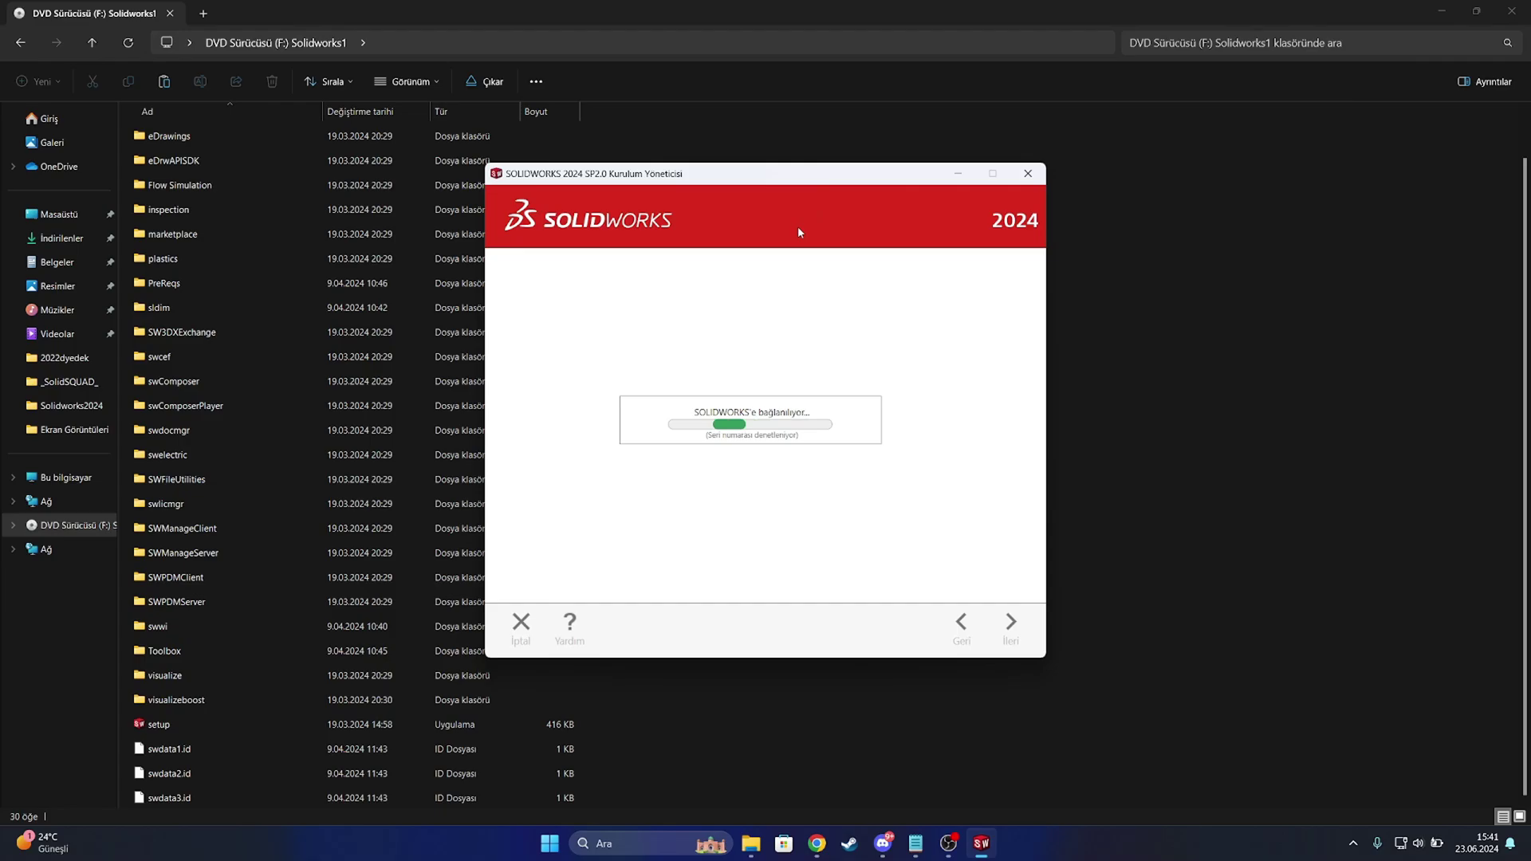
# Review the system check warnings and continue to the installation summary
pyautogui.moveTo(821, 172); pyautogui.dragTo(835, 147)
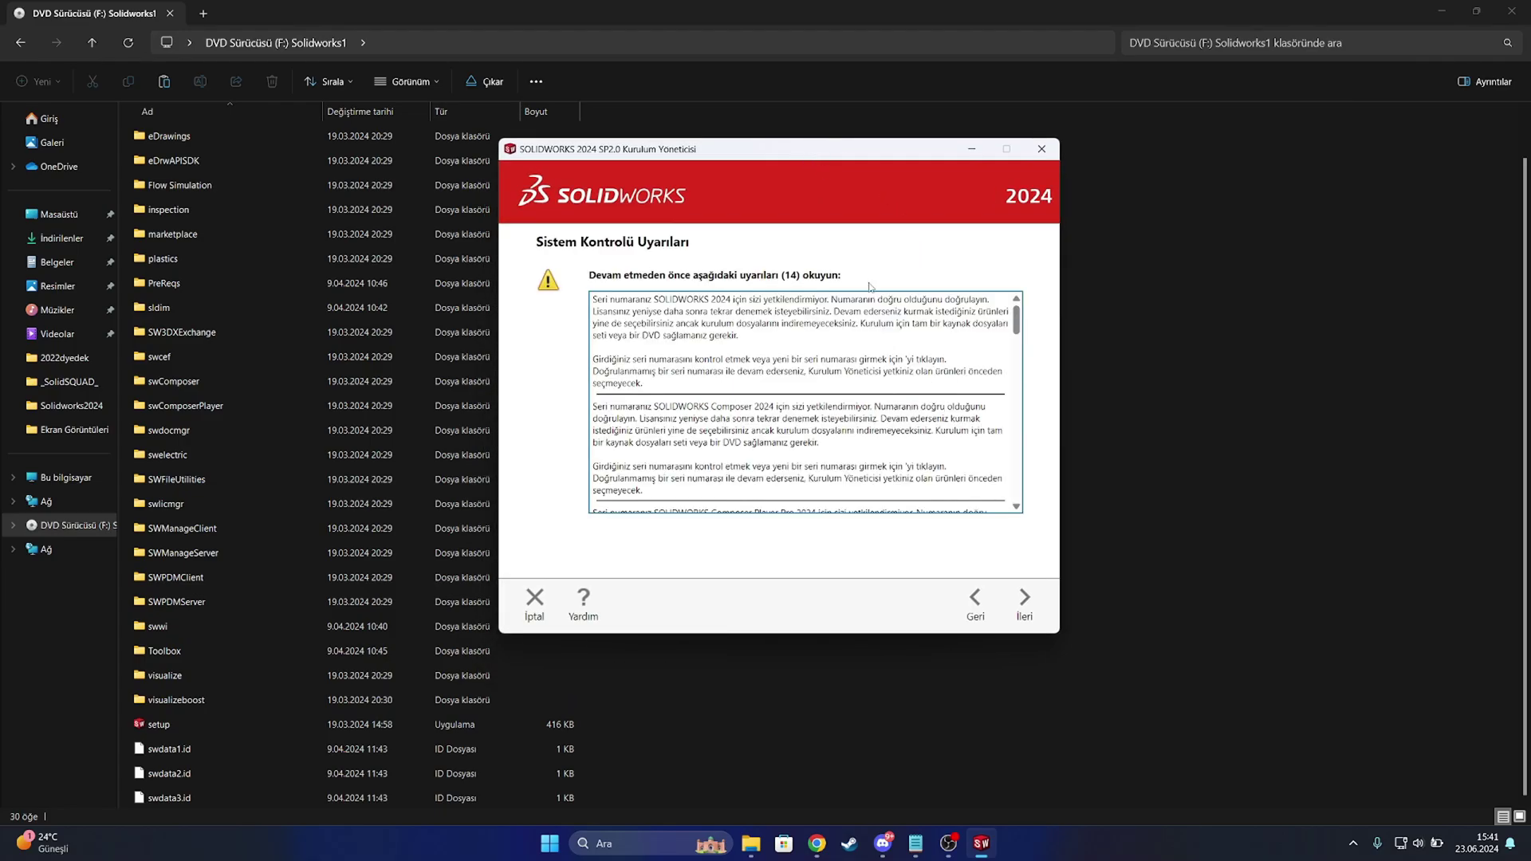
pyautogui.scroll(-5, 884, 415)
pyautogui.click(1025, 602)
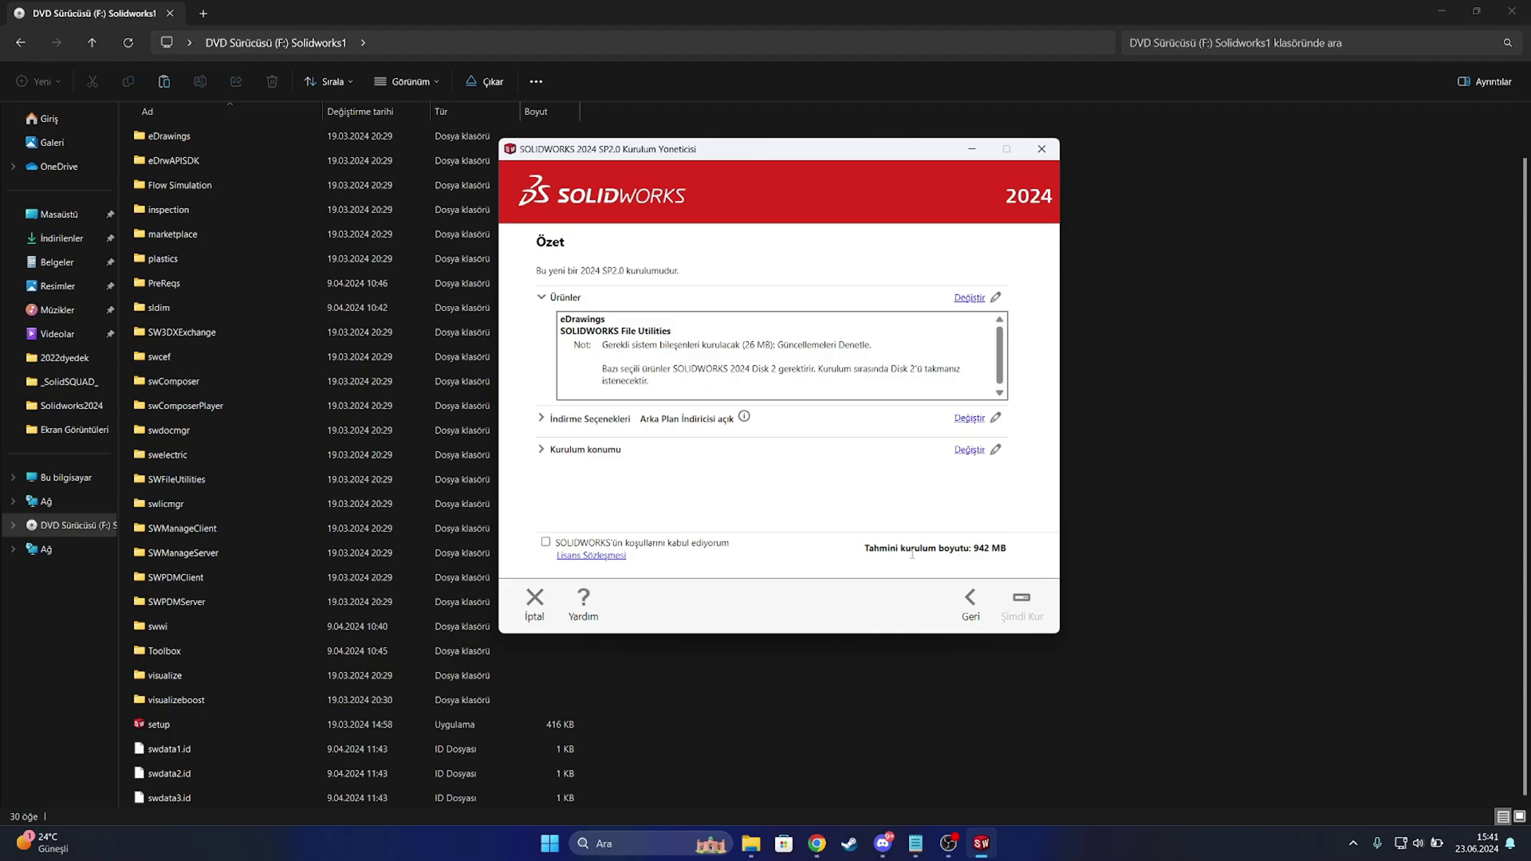
# Change the products to install by switching the product selection to the SOLIDWORKS Premium package
pyautogui.moveTo(974, 549); pyautogui.dragTo(1006, 557)
pyautogui.click(909, 503)
pyautogui.click(972, 299)
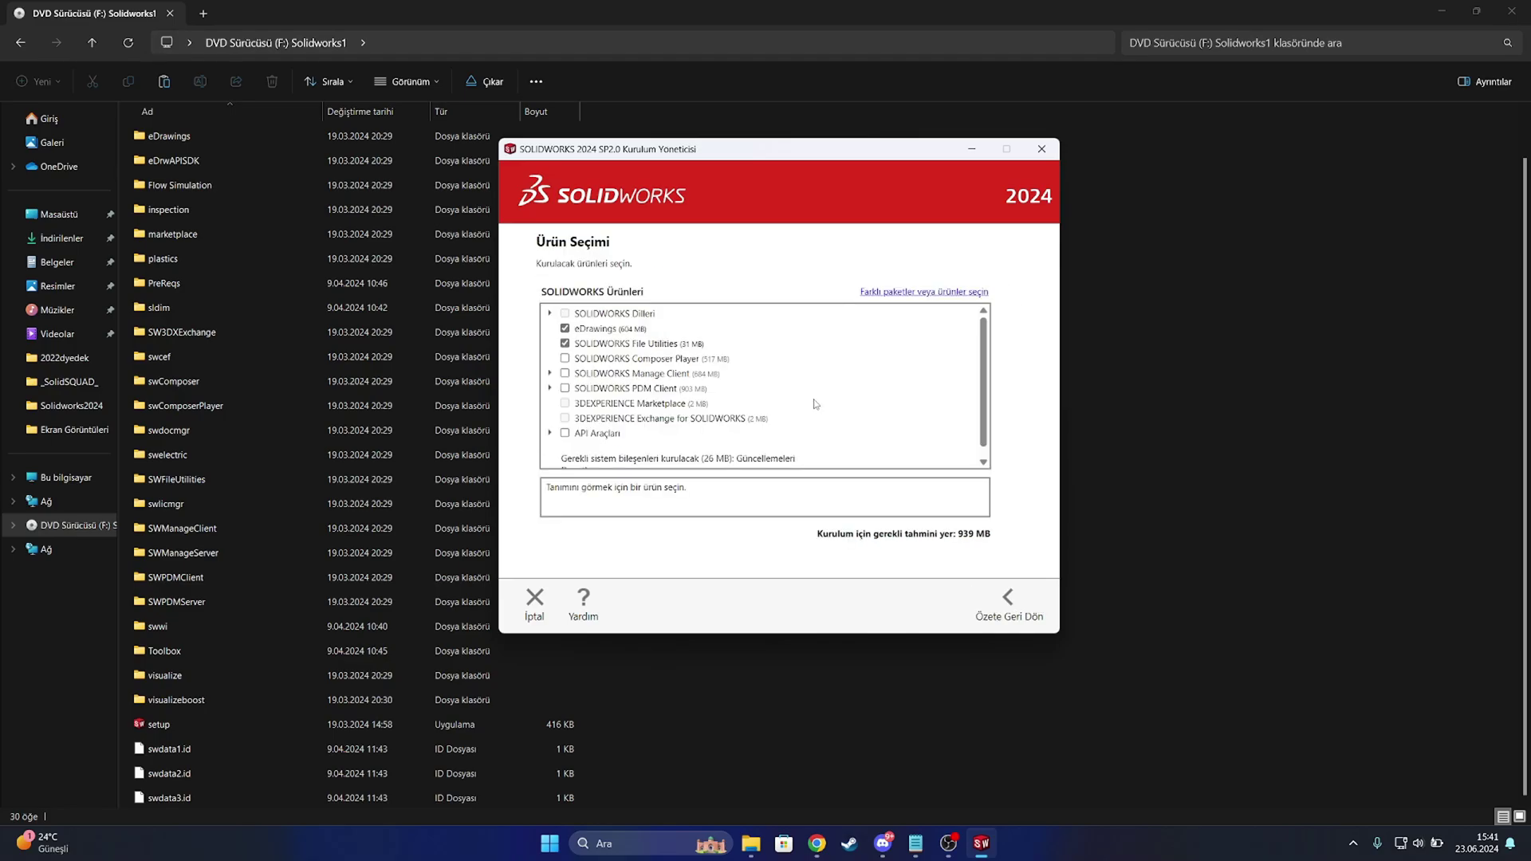
pyautogui.click(949, 291)
pyautogui.click(874, 485)
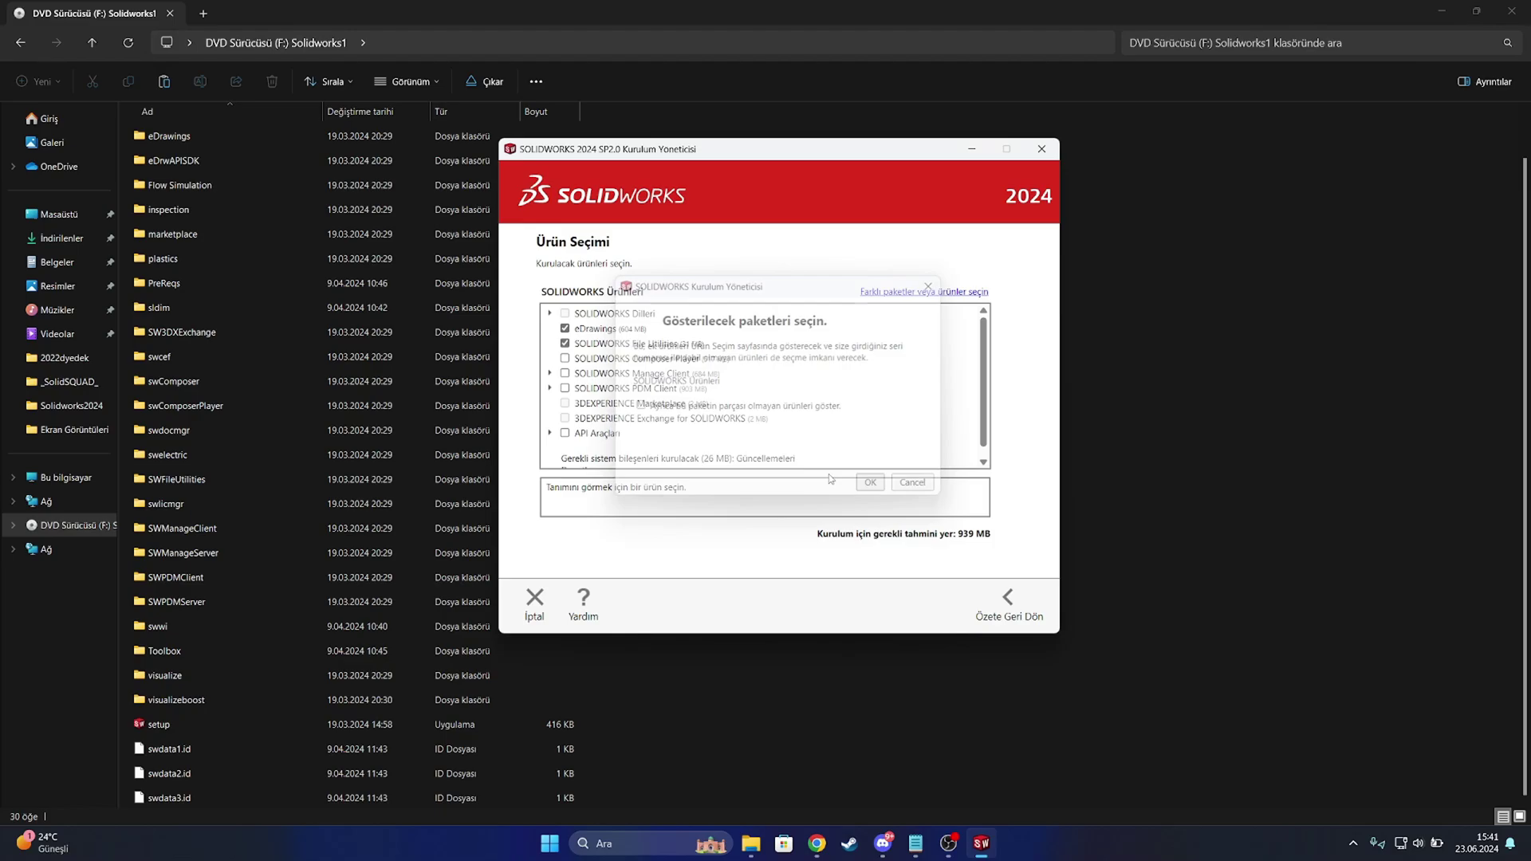
# Examine the SOLIDWORKS Premium product list, the estimated space required and the available SOLIDWORKS languages
pyautogui.scroll(-3, 718, 415)
pyautogui.scroll(5, 665, 454)
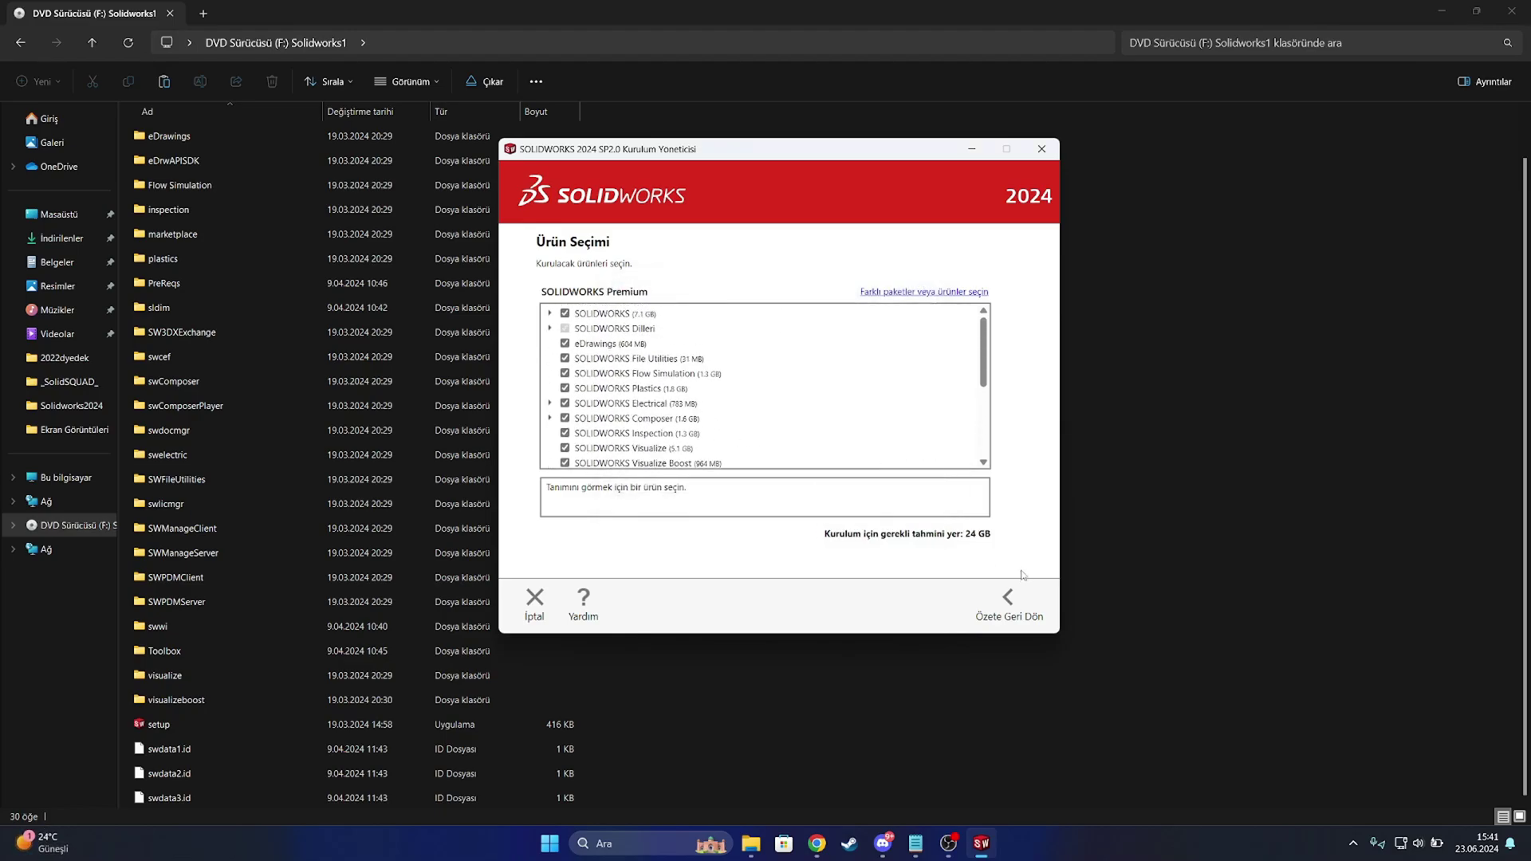
pyautogui.moveTo(966, 534); pyautogui.dragTo(1001, 543)
pyautogui.moveTo(985, 355); pyautogui.dragTo(973, 397)
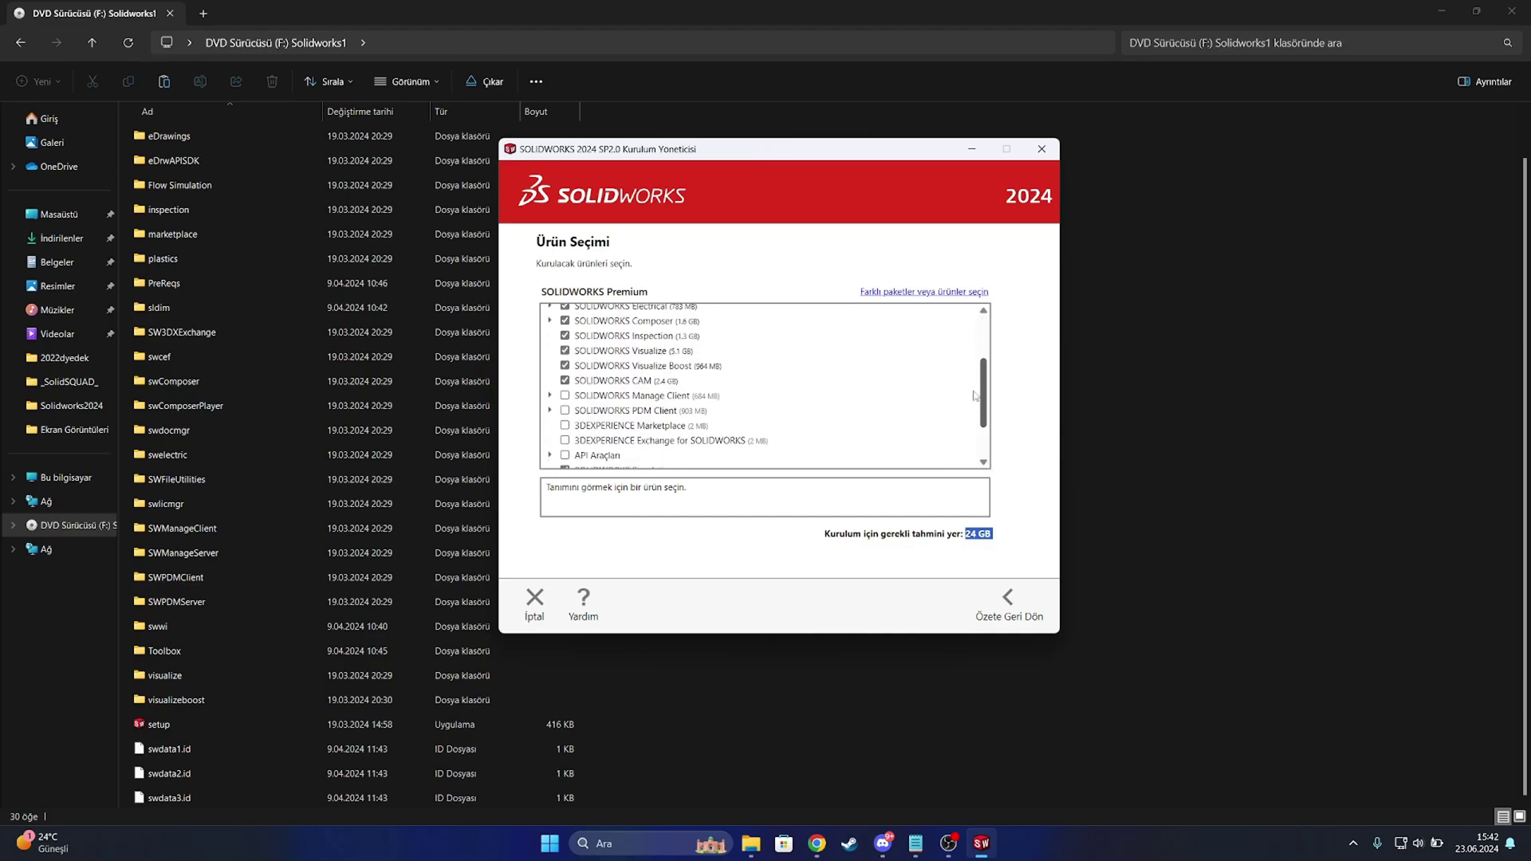
pyautogui.scroll(3, 559, 380)
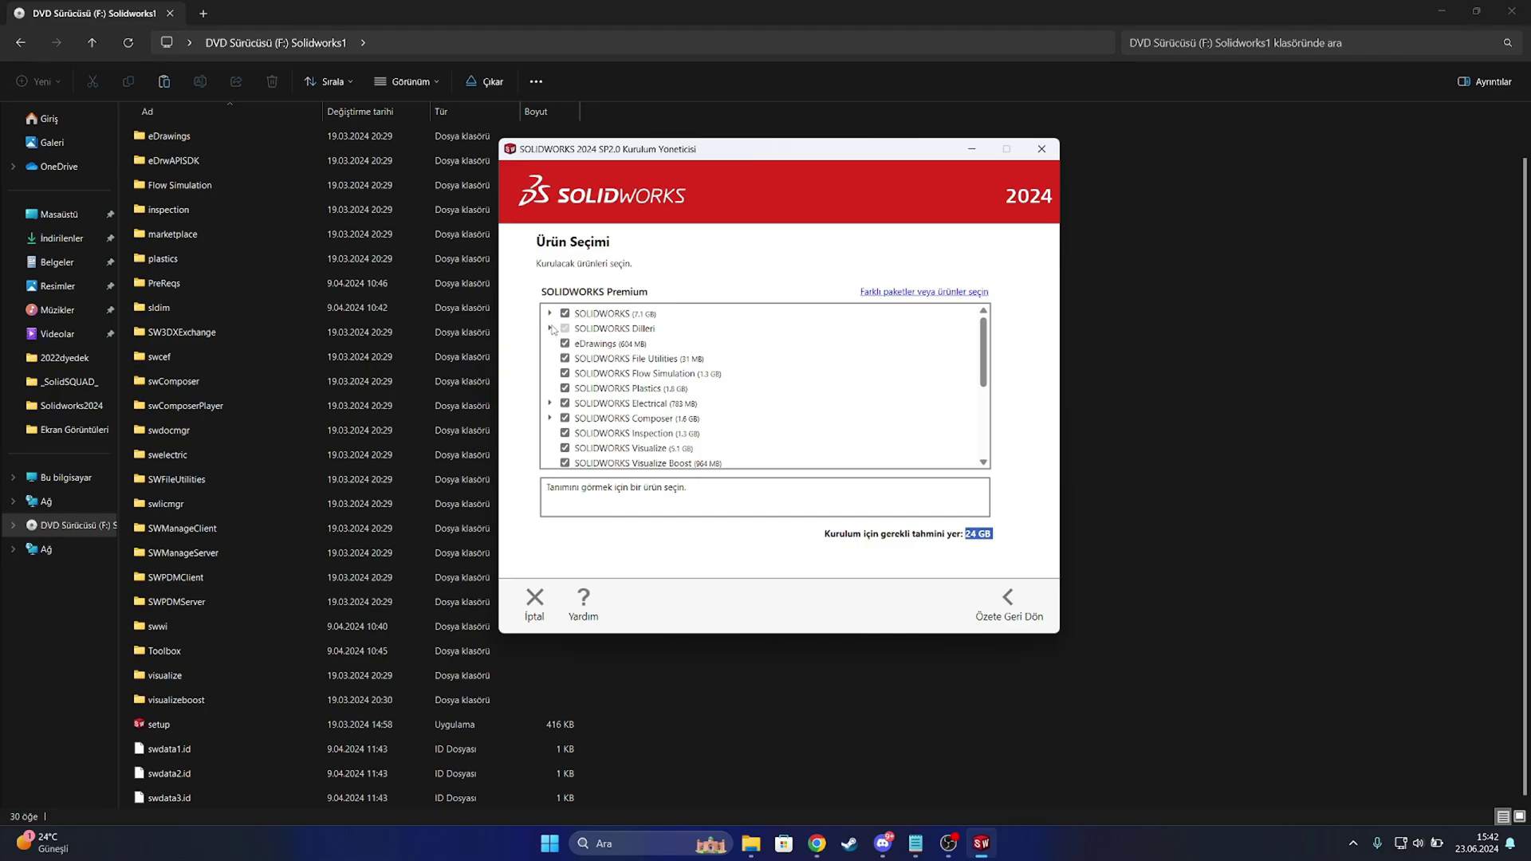
pyautogui.click(550, 328)
pyautogui.scroll(-5, 750, 390)
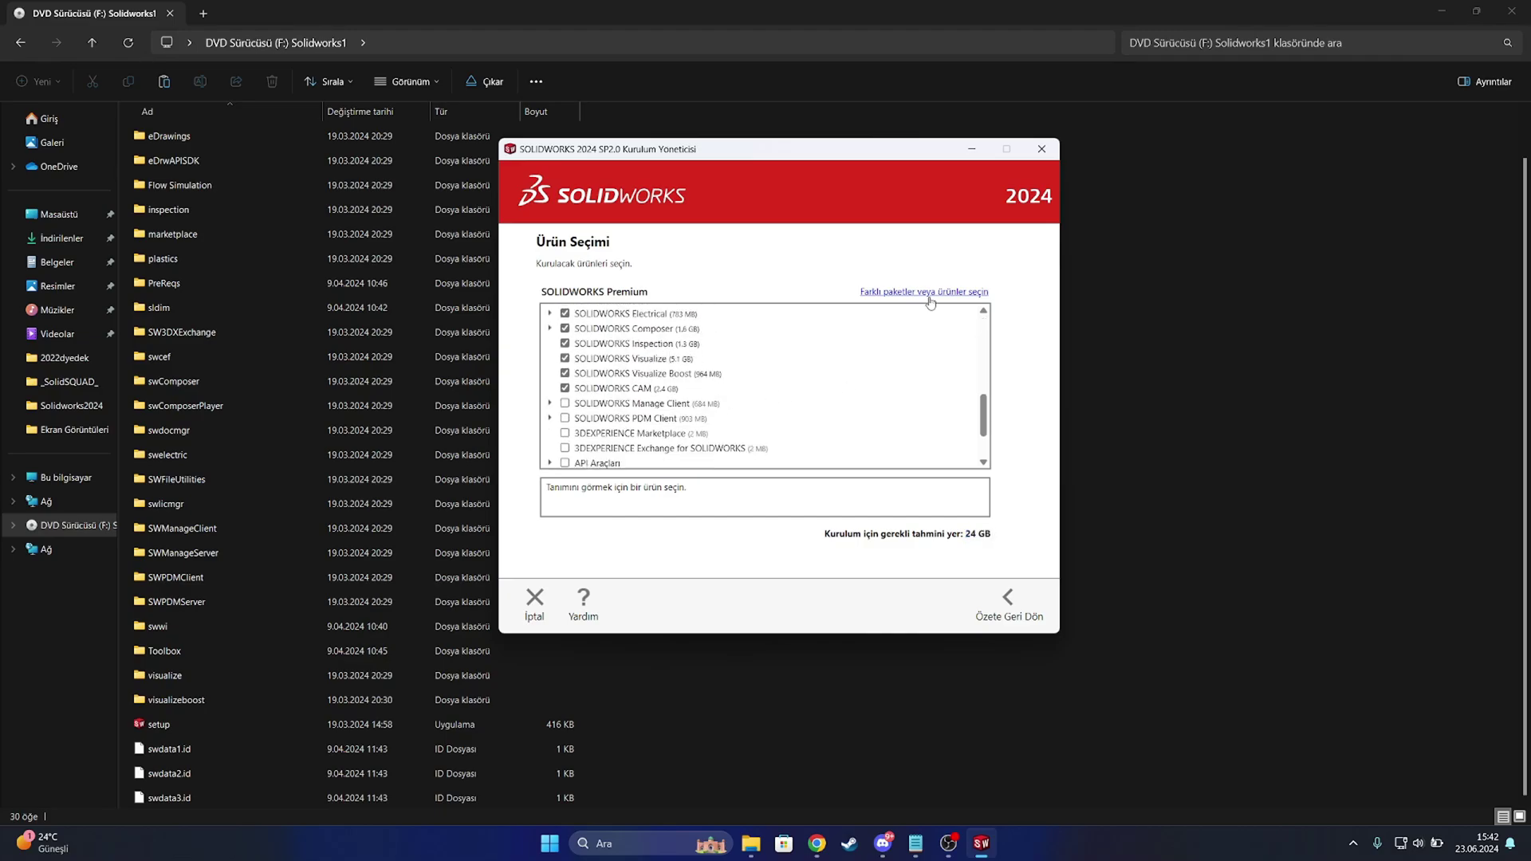
pyautogui.moveTo(984, 418); pyautogui.dragTo(985, 461)
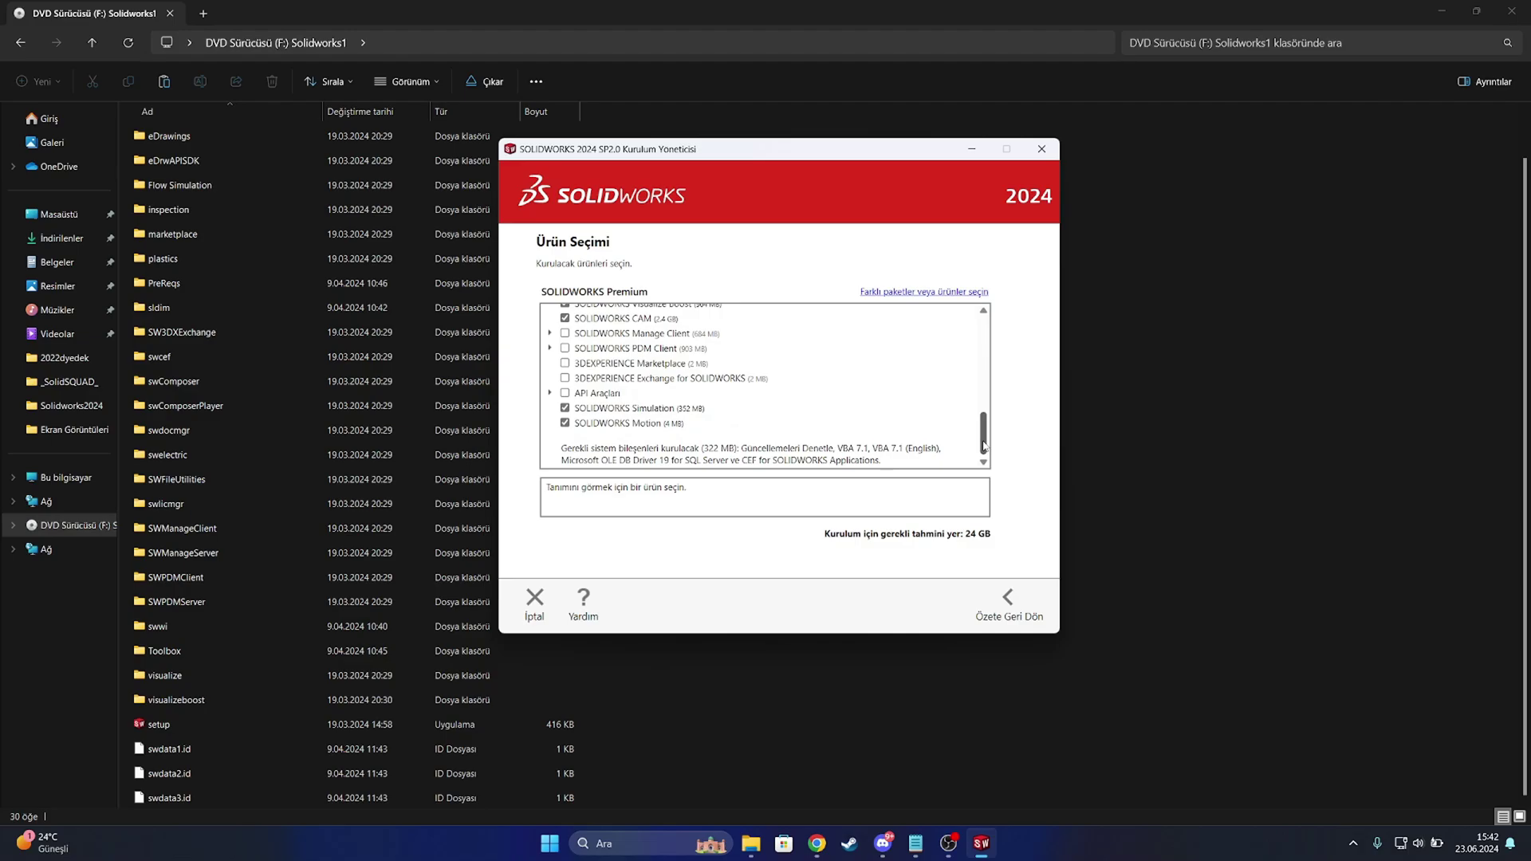
pyautogui.moveTo(985, 447); pyautogui.dragTo(986, 319)
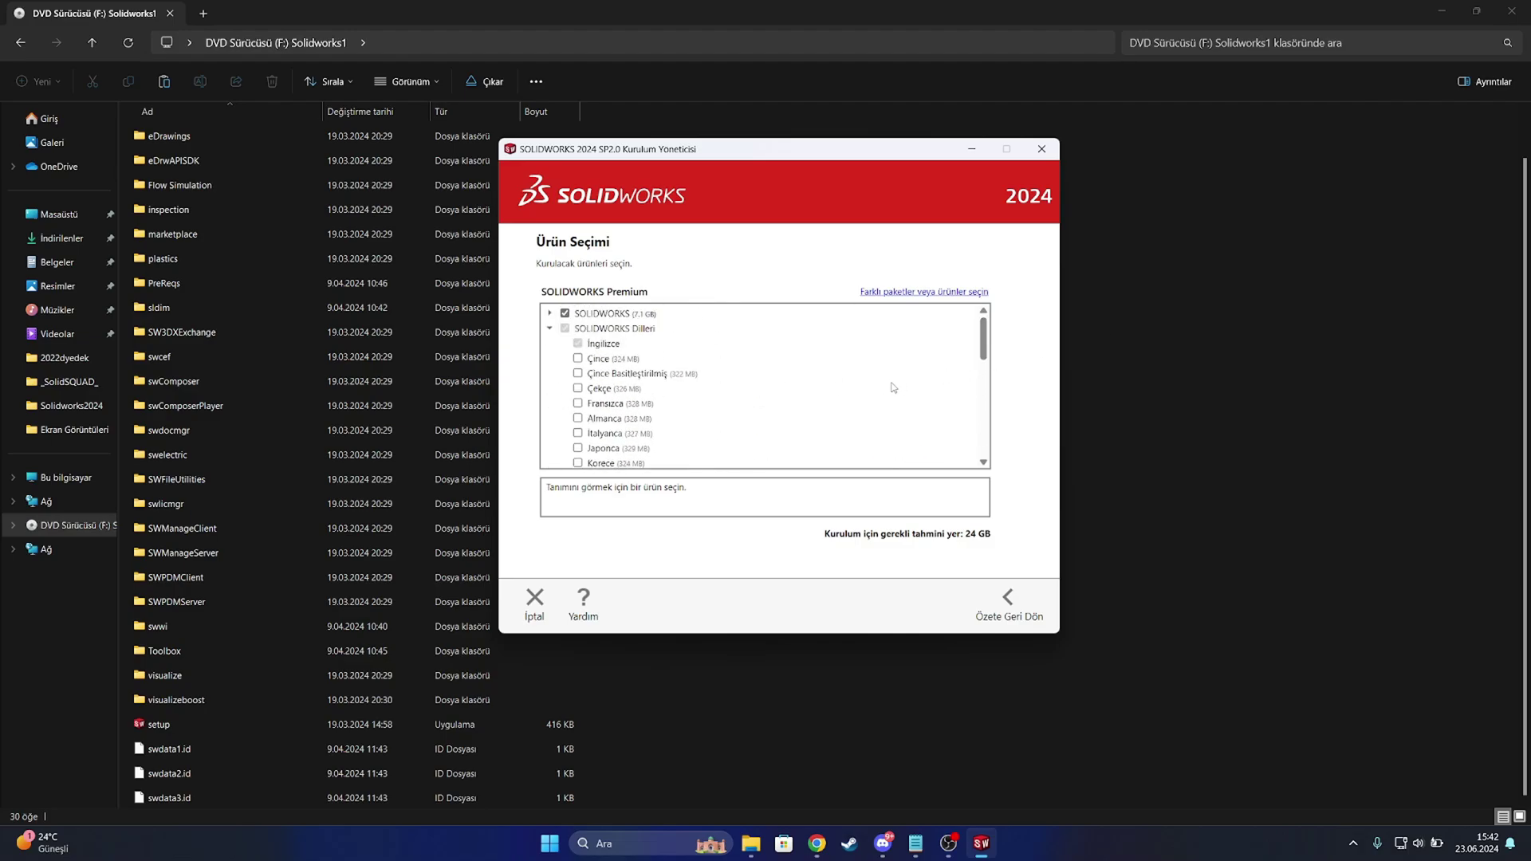
pyautogui.scroll(-10, 893, 388)
pyautogui.scroll(10, 579, 418)
# Return to the installation summary, accept the SOLIDWORKS license terms and start the installation
pyautogui.click(1030, 603)
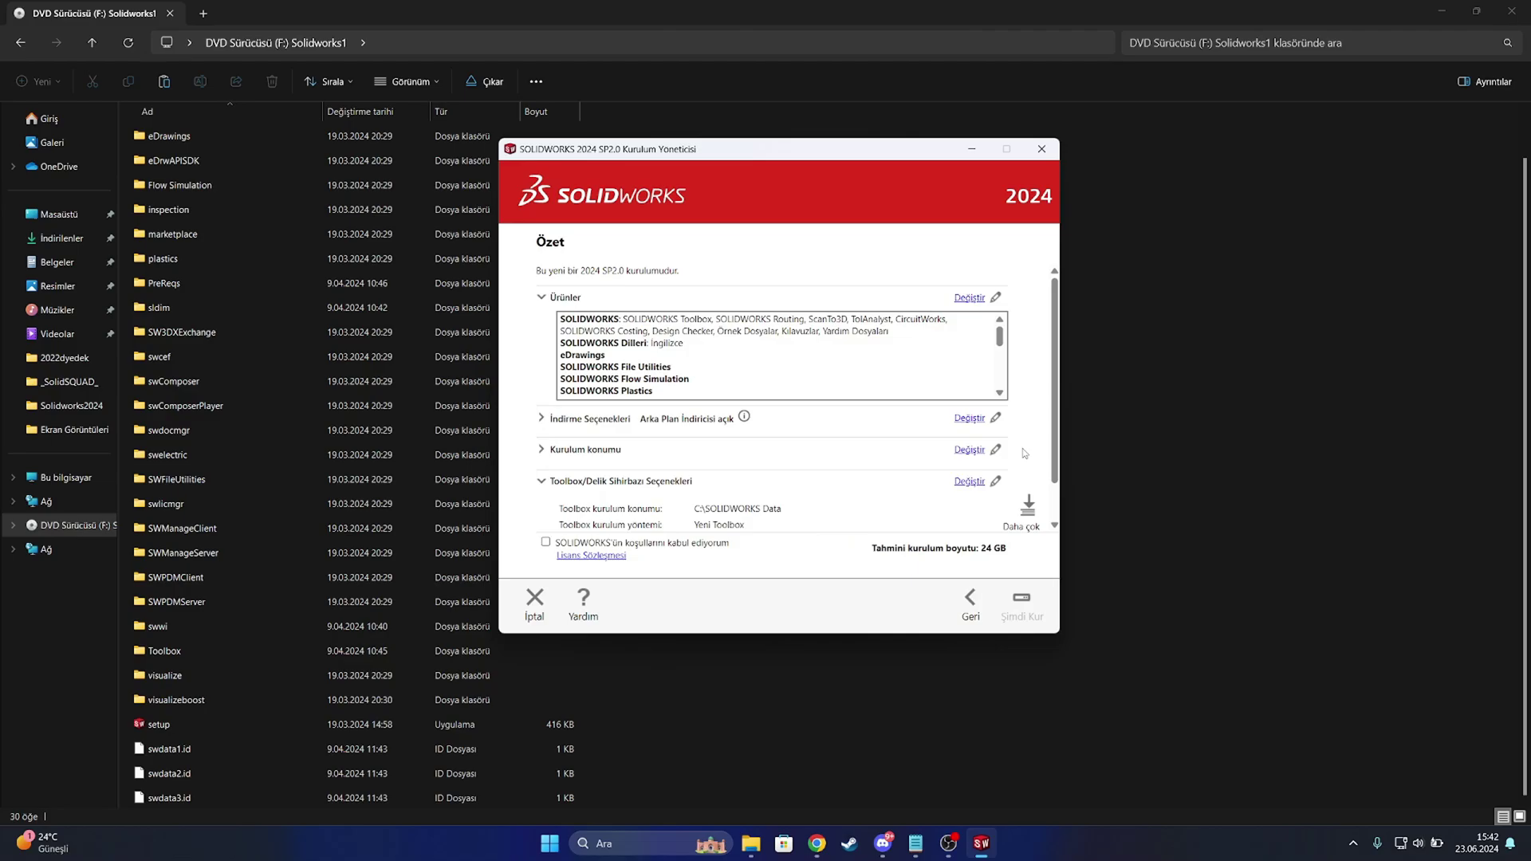
pyautogui.click(546, 542)
pyautogui.click(1020, 606)
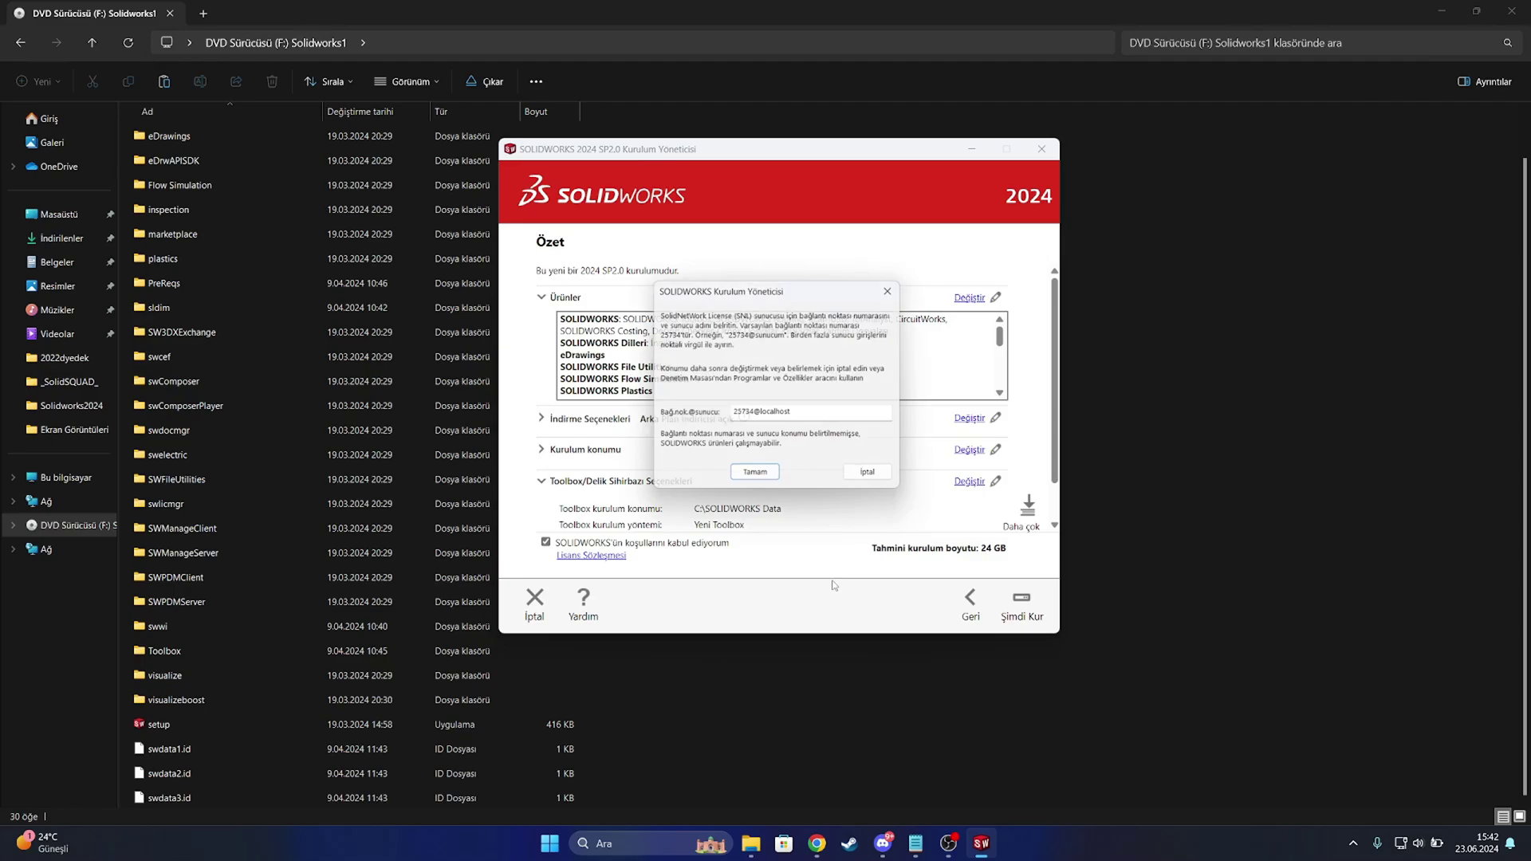
# Confirm 25734@localhost as the SolidNetWork License server, acknowledge the Microsoft Excel warning and proceed with the installation
pyautogui.click(808, 414)
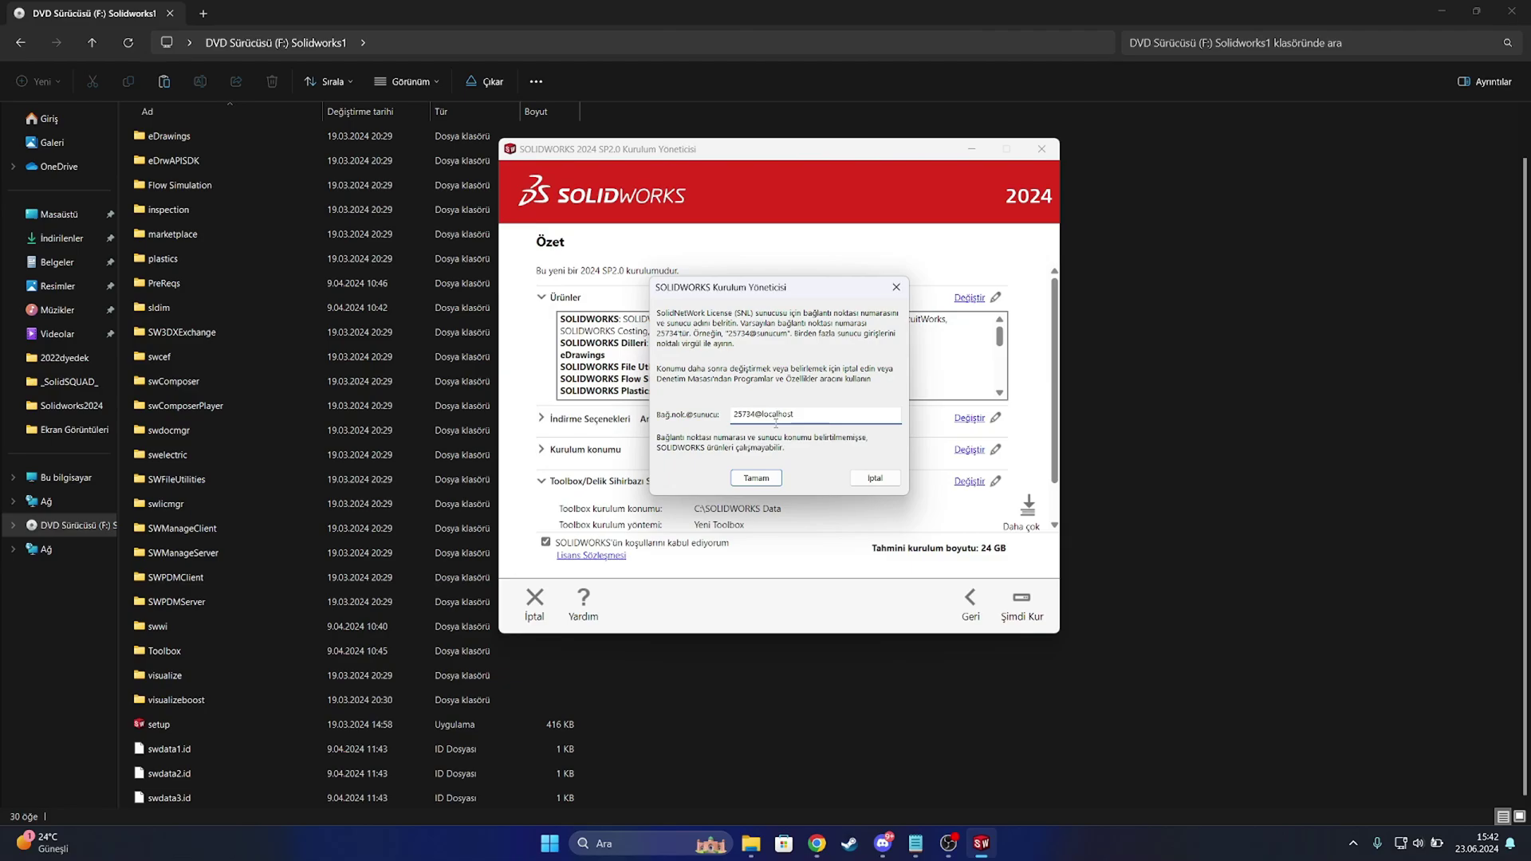
pyautogui.moveTo(735, 414); pyautogui.dragTo(803, 413)
pyautogui.click(735, 418)
pyautogui.moveTo(796, 413); pyautogui.dragTo(722, 423)
pyautogui.click(821, 415)
pyautogui.moveTo(833, 415); pyautogui.dragTo(704, 431)
pyautogui.click(704, 431)
pyautogui.click(768, 479)
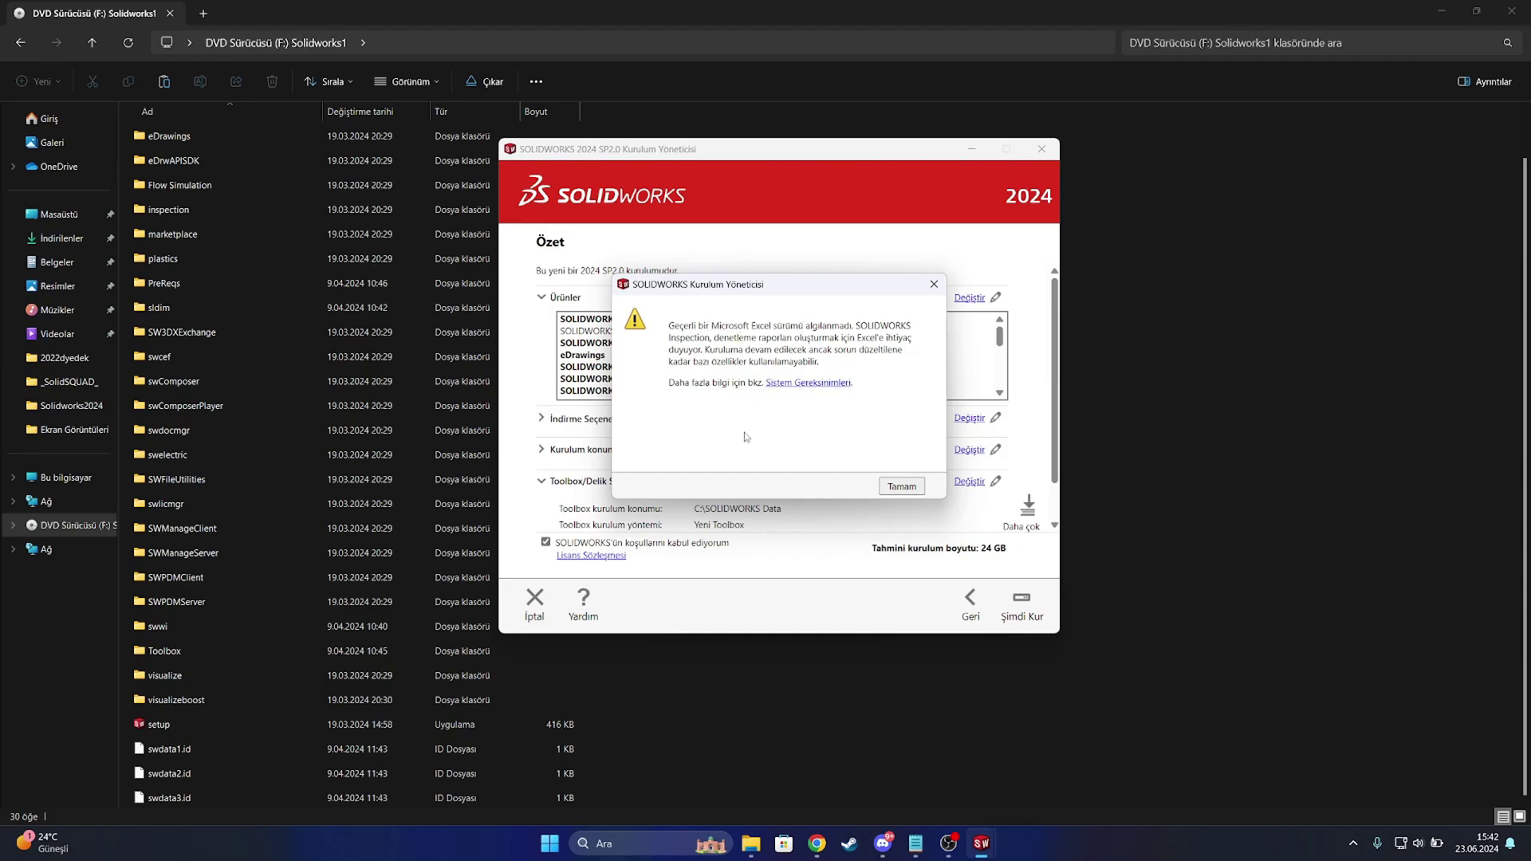
pyautogui.click(895, 489)
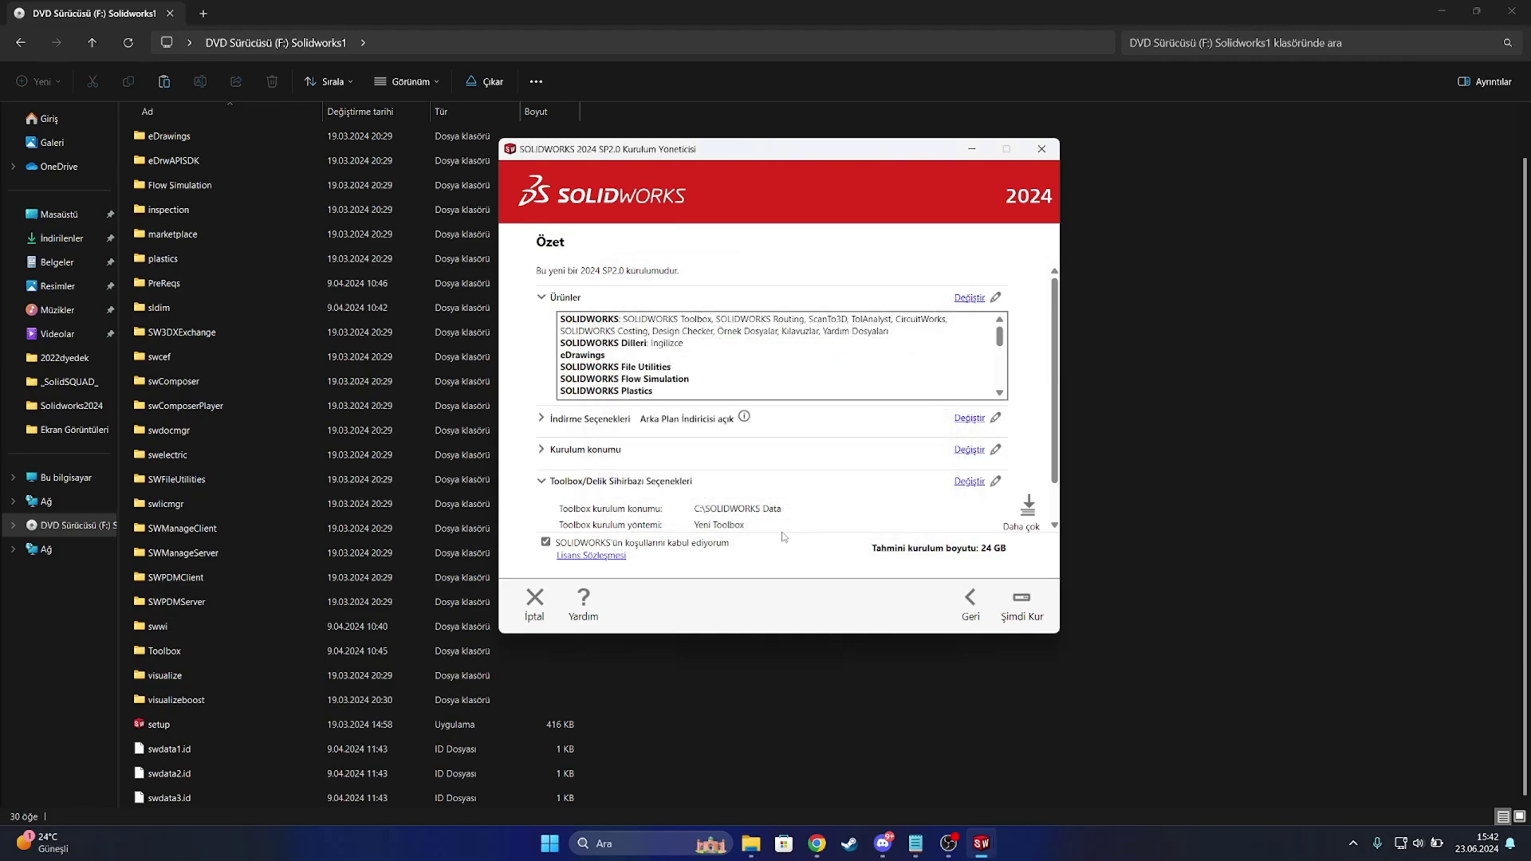
pyautogui.click(1022, 605)
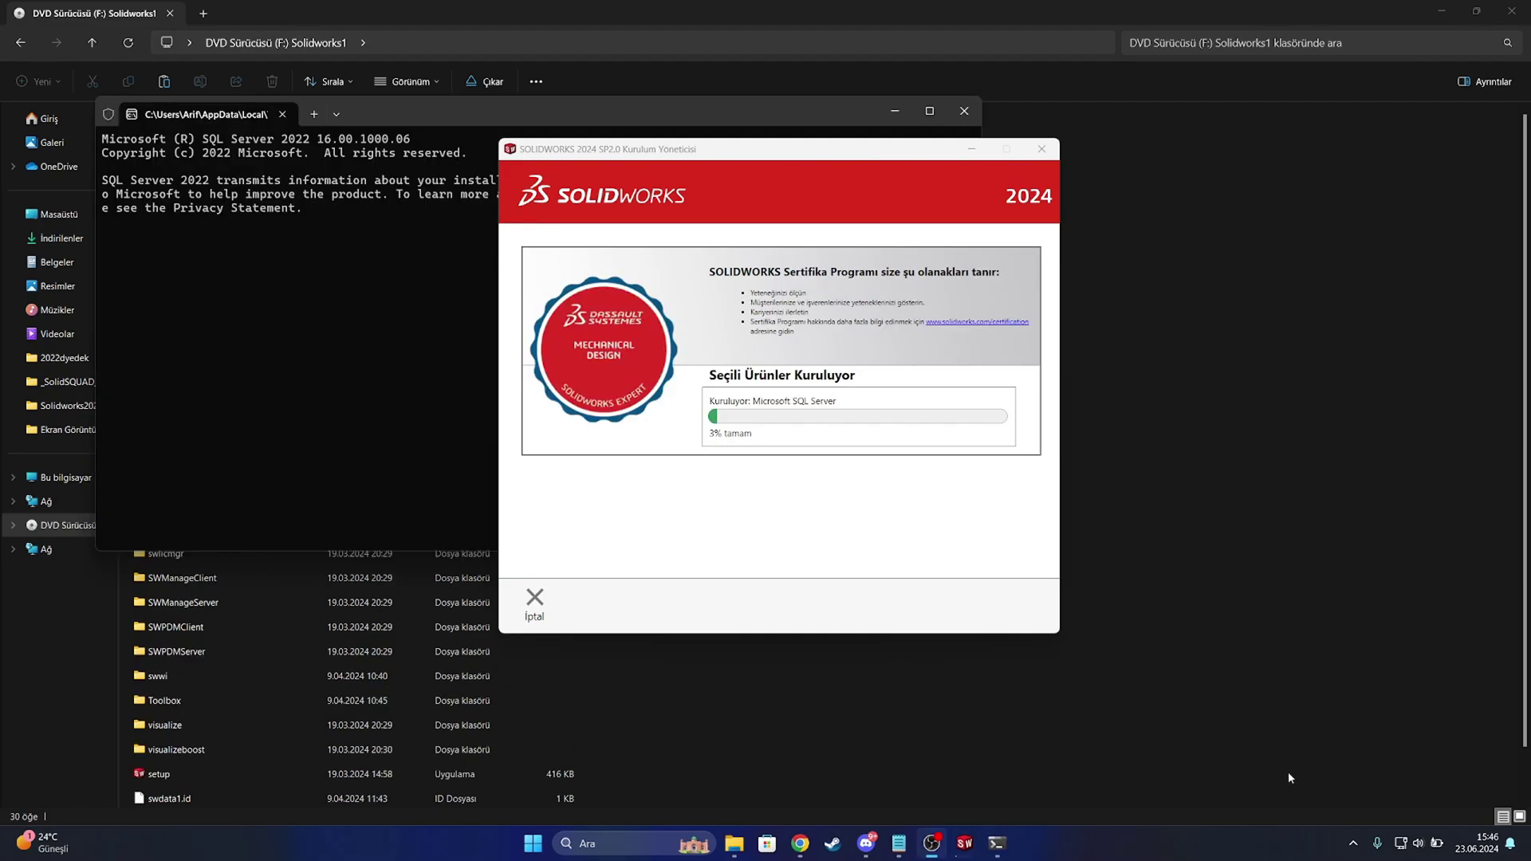
pyautogui.click(418, 220)
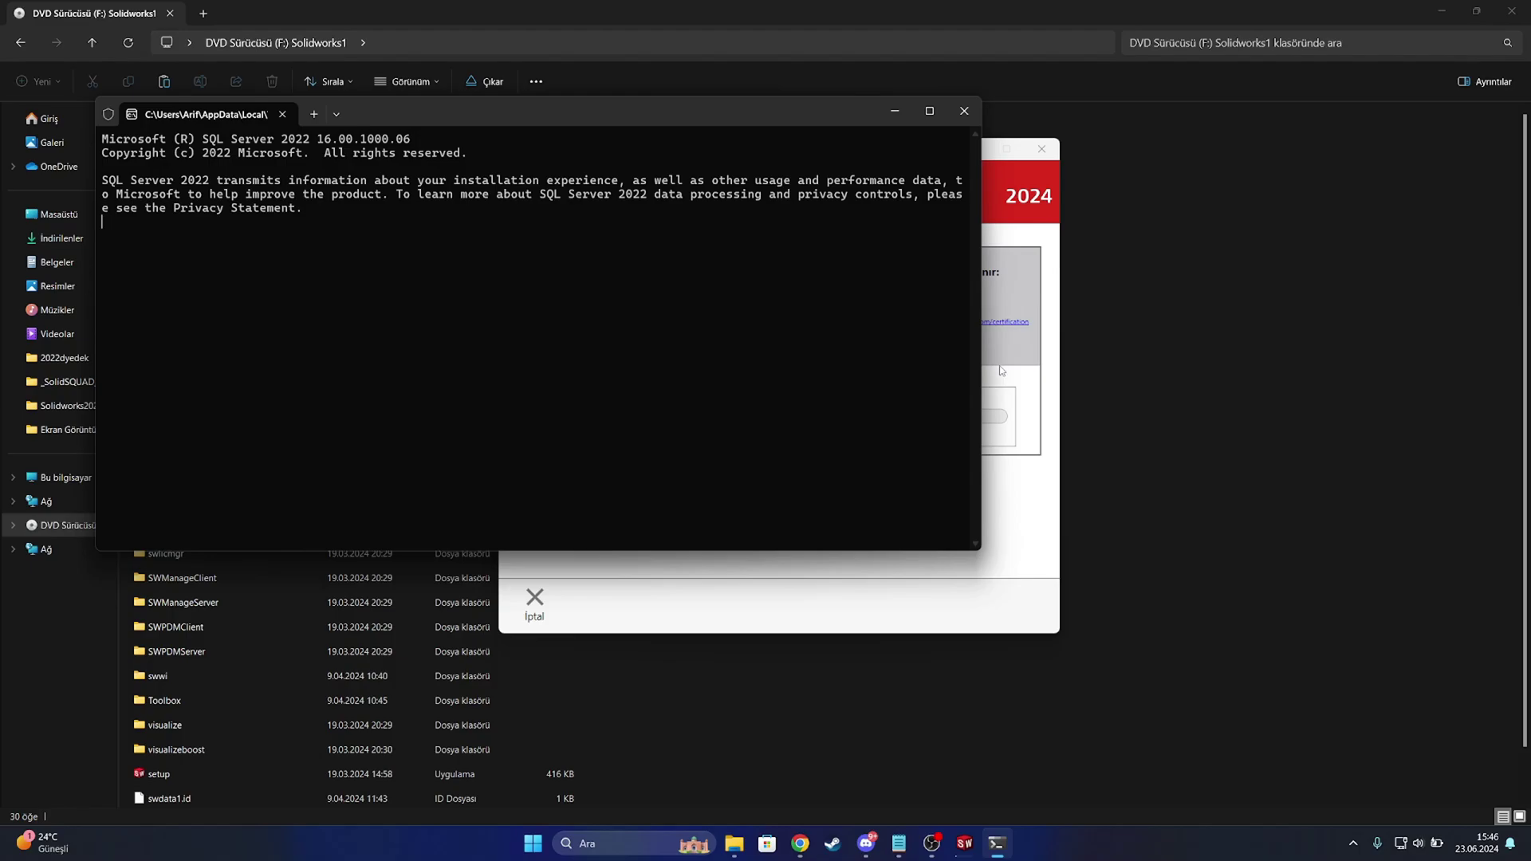
pyautogui.click(1014, 383)
pyautogui.click(448, 339)
pyautogui.moveTo(272, 209); pyautogui.dragTo(341, 283)
pyautogui.click(462, 307)
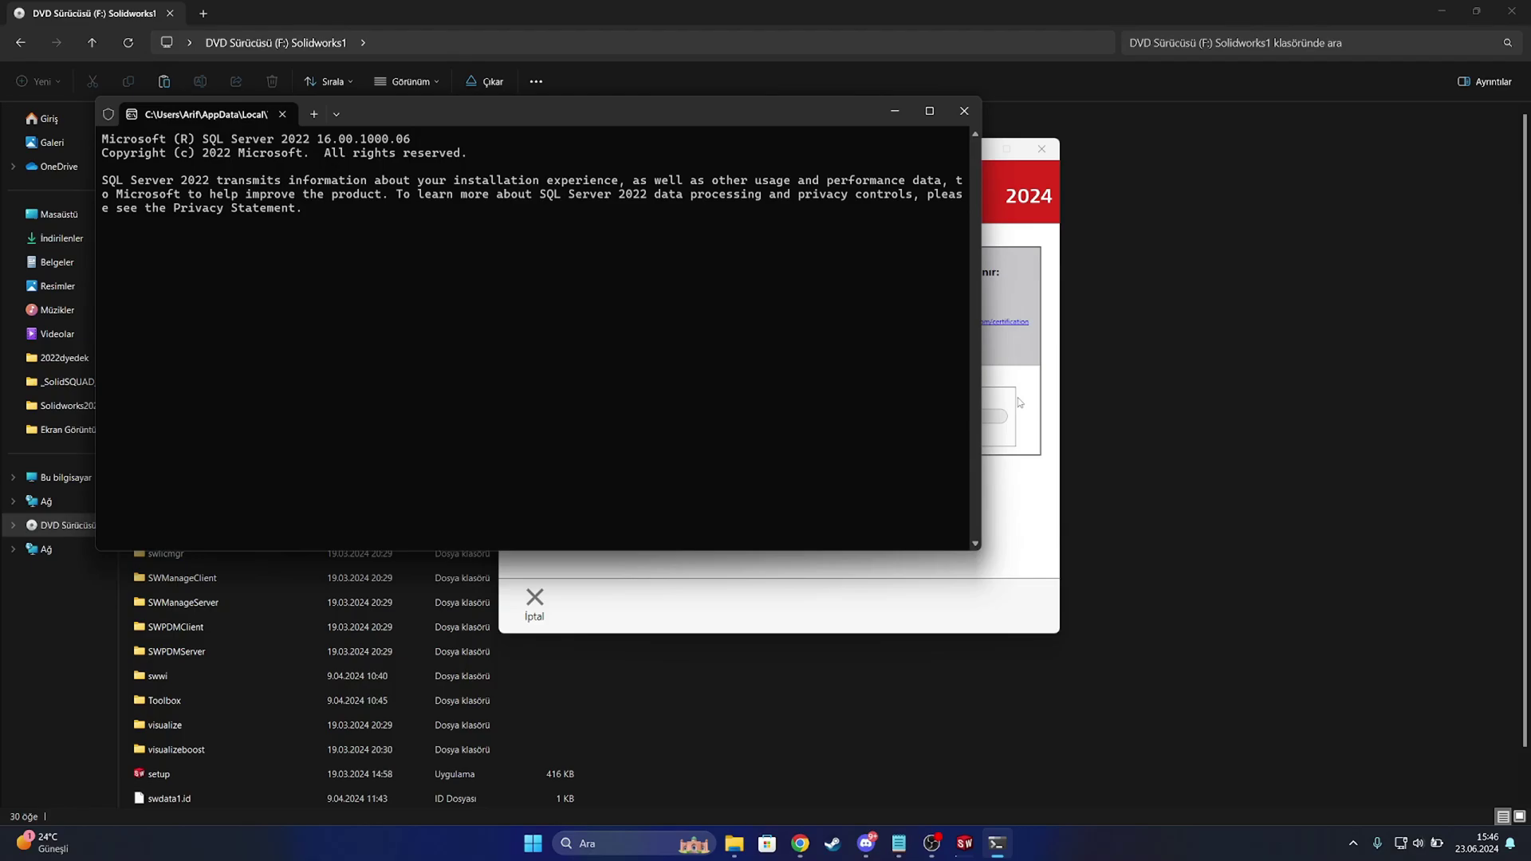
pyautogui.click(409, 338)
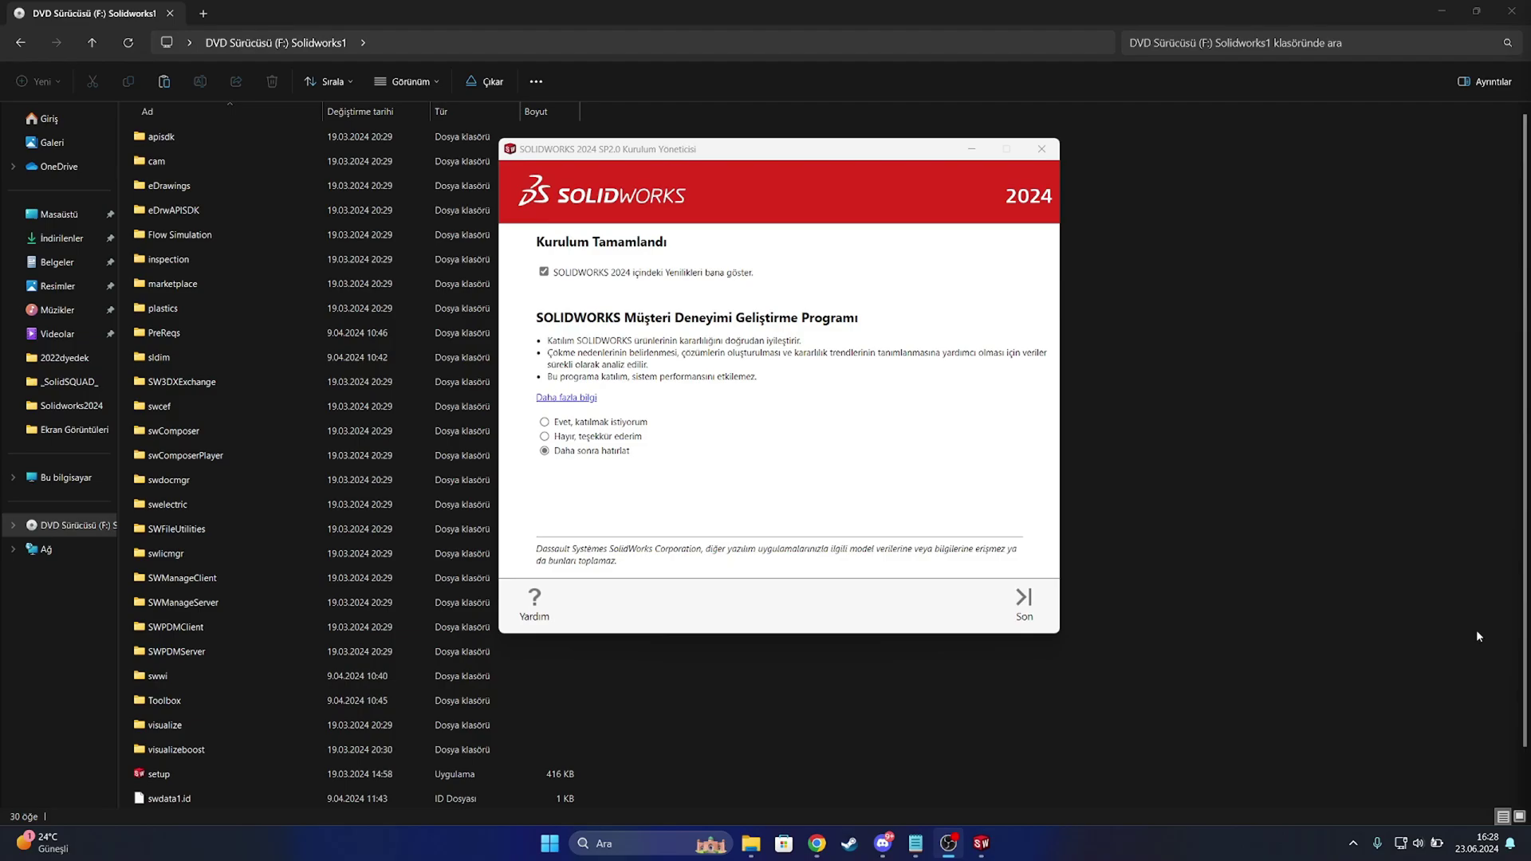
# Turn off showing what's new in SOLIDWORKS 2024, finish the installer and choose to restart the computer later
pyautogui.click(545, 273)
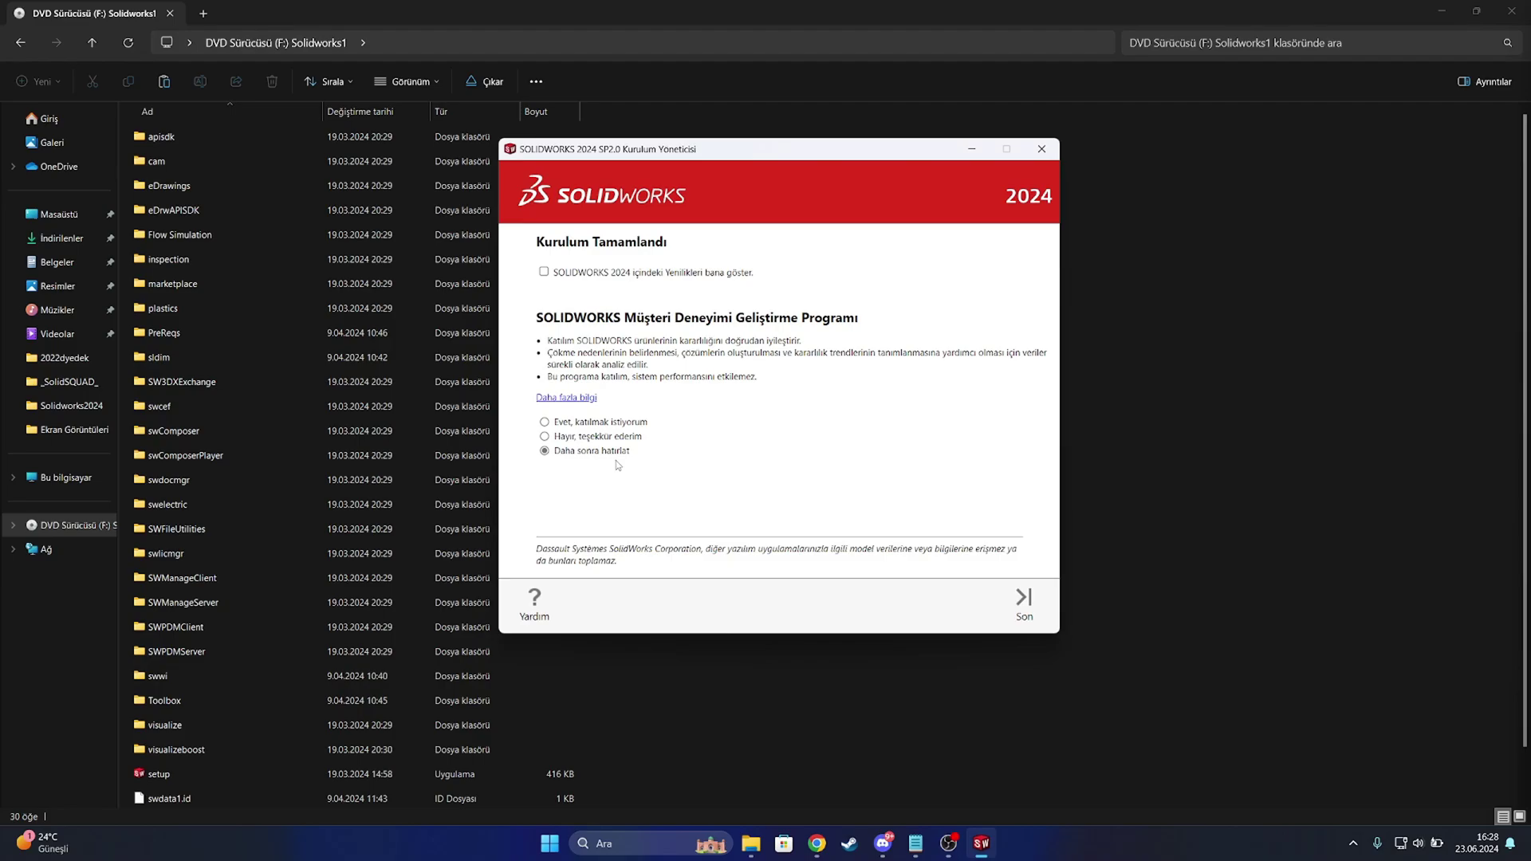
pyautogui.click(1022, 604)
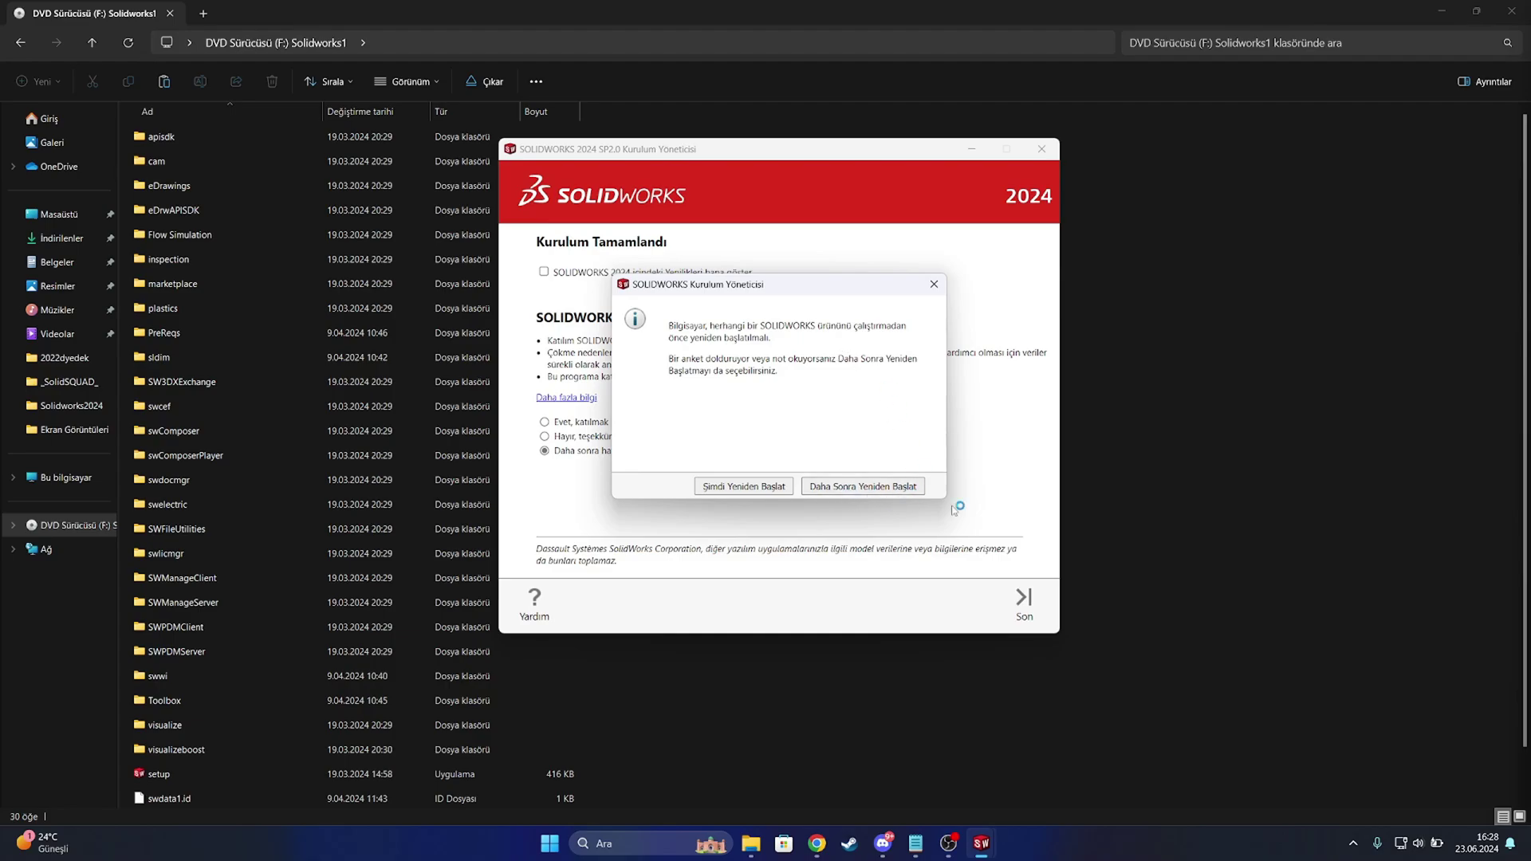
pyautogui.click(865, 488)
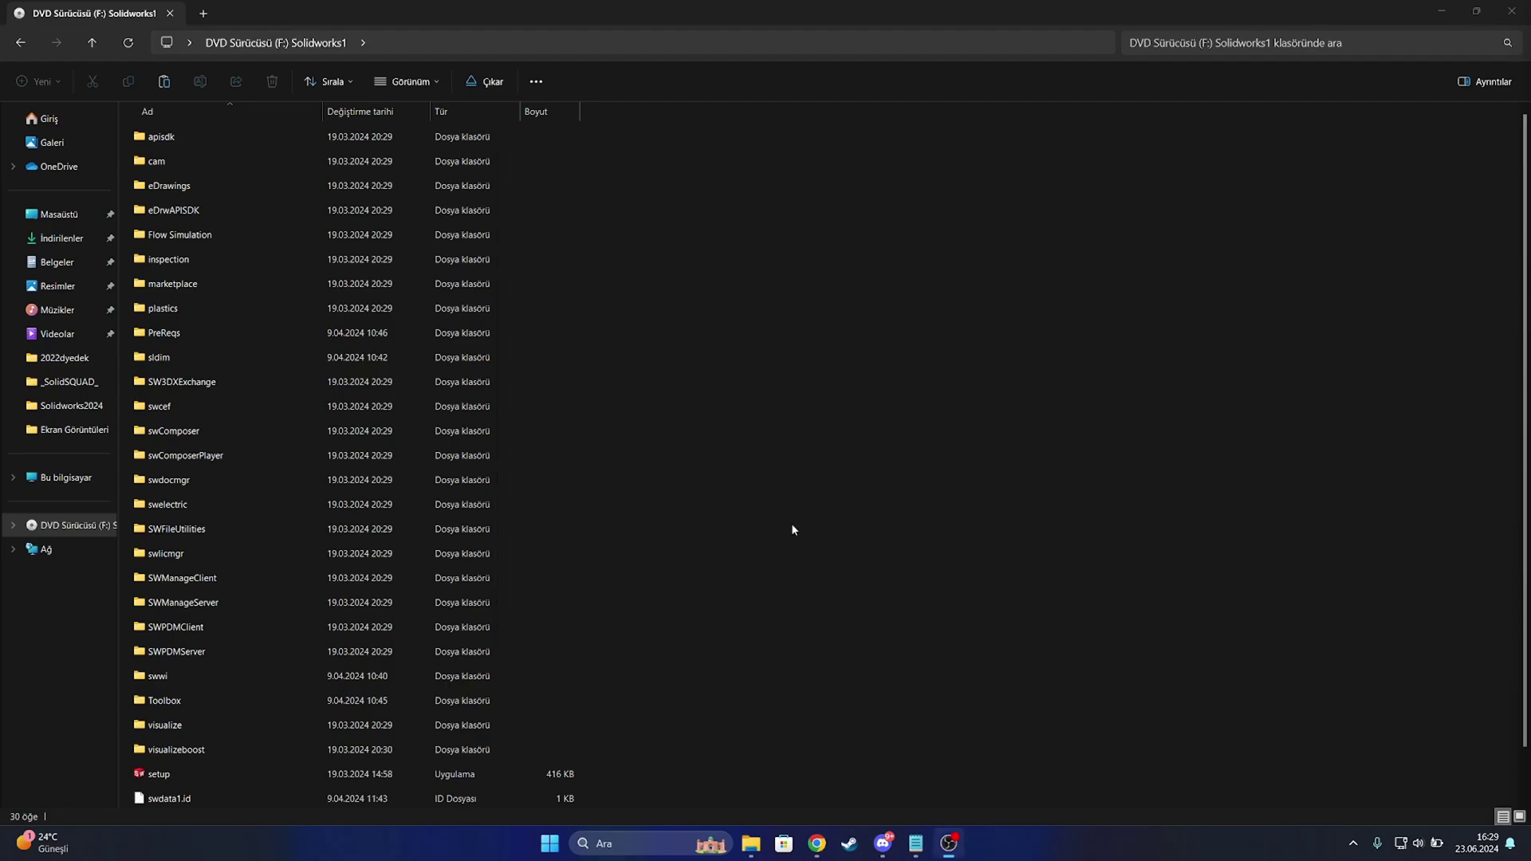
# End the SldWorks_fs background process in Task Manager and close Task Manager
pyautogui.rightClick(1061, 848)
pyautogui.click(1116, 786)
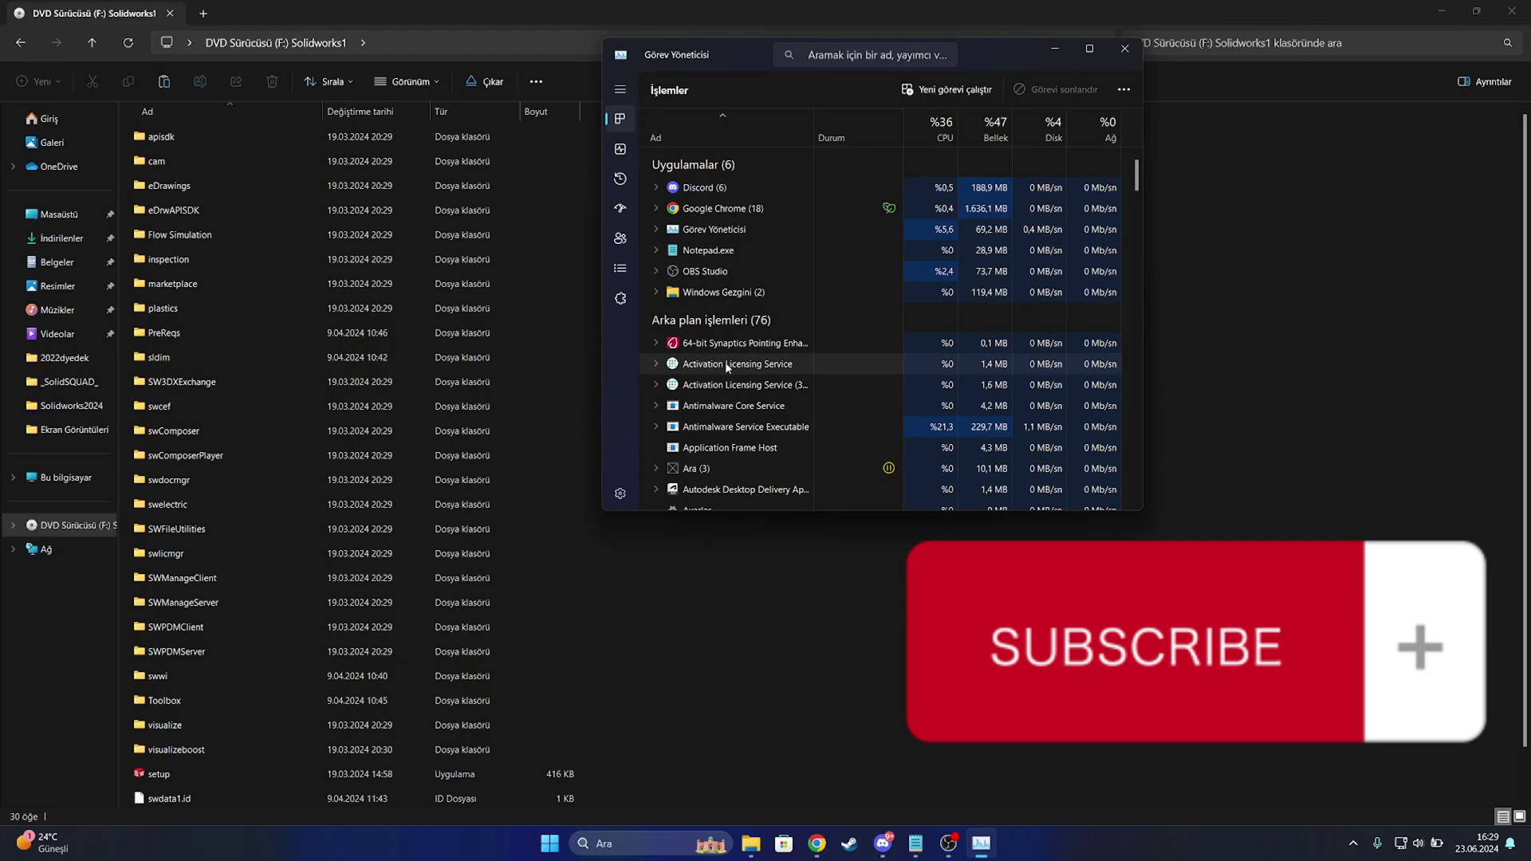
pyautogui.scroll(-3, 762, 339)
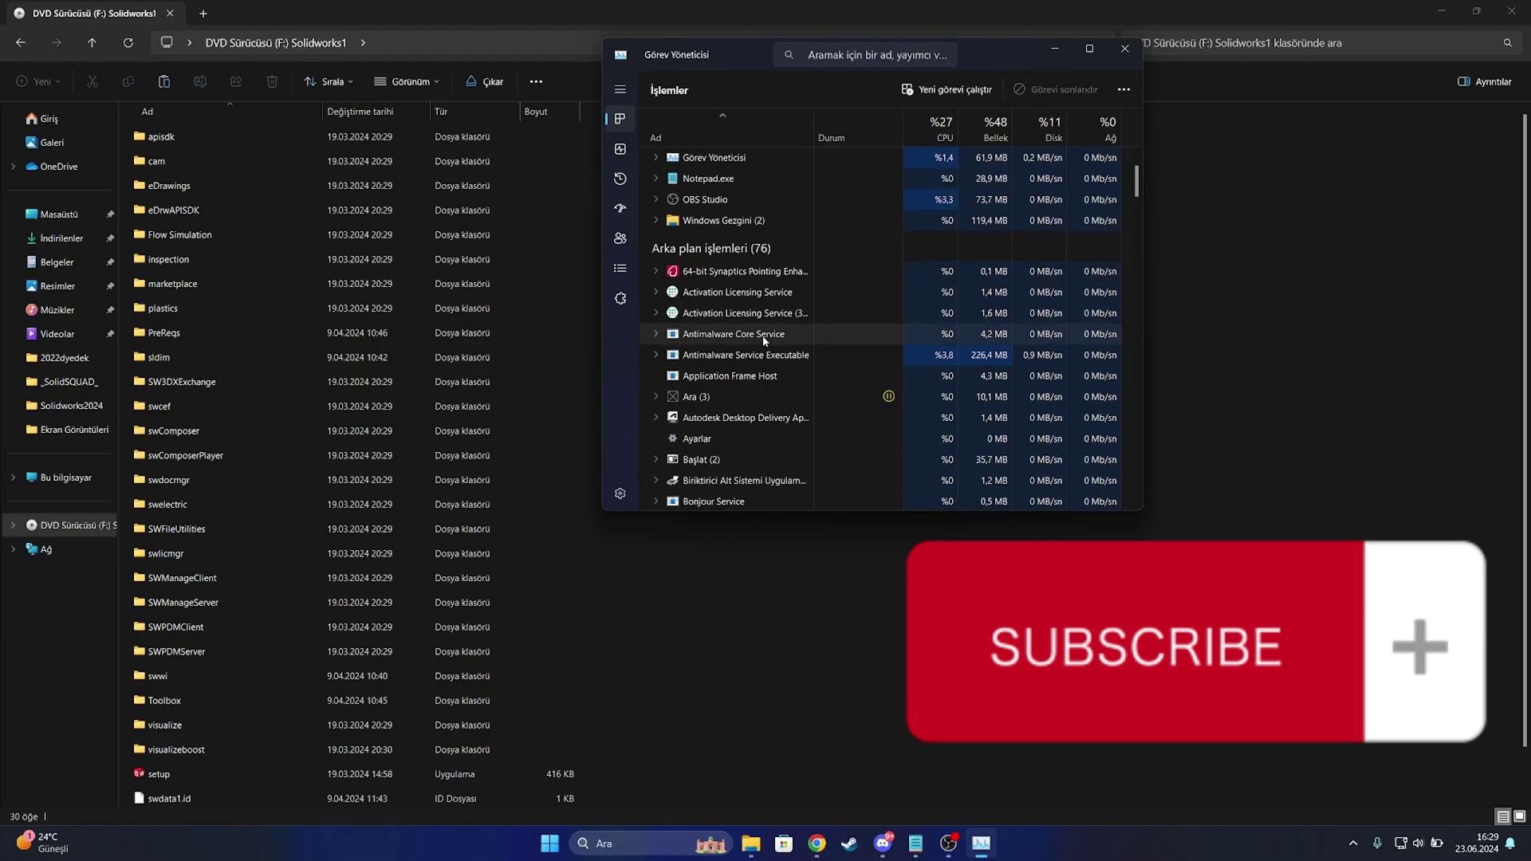
pyautogui.scroll(-10, 762, 334)
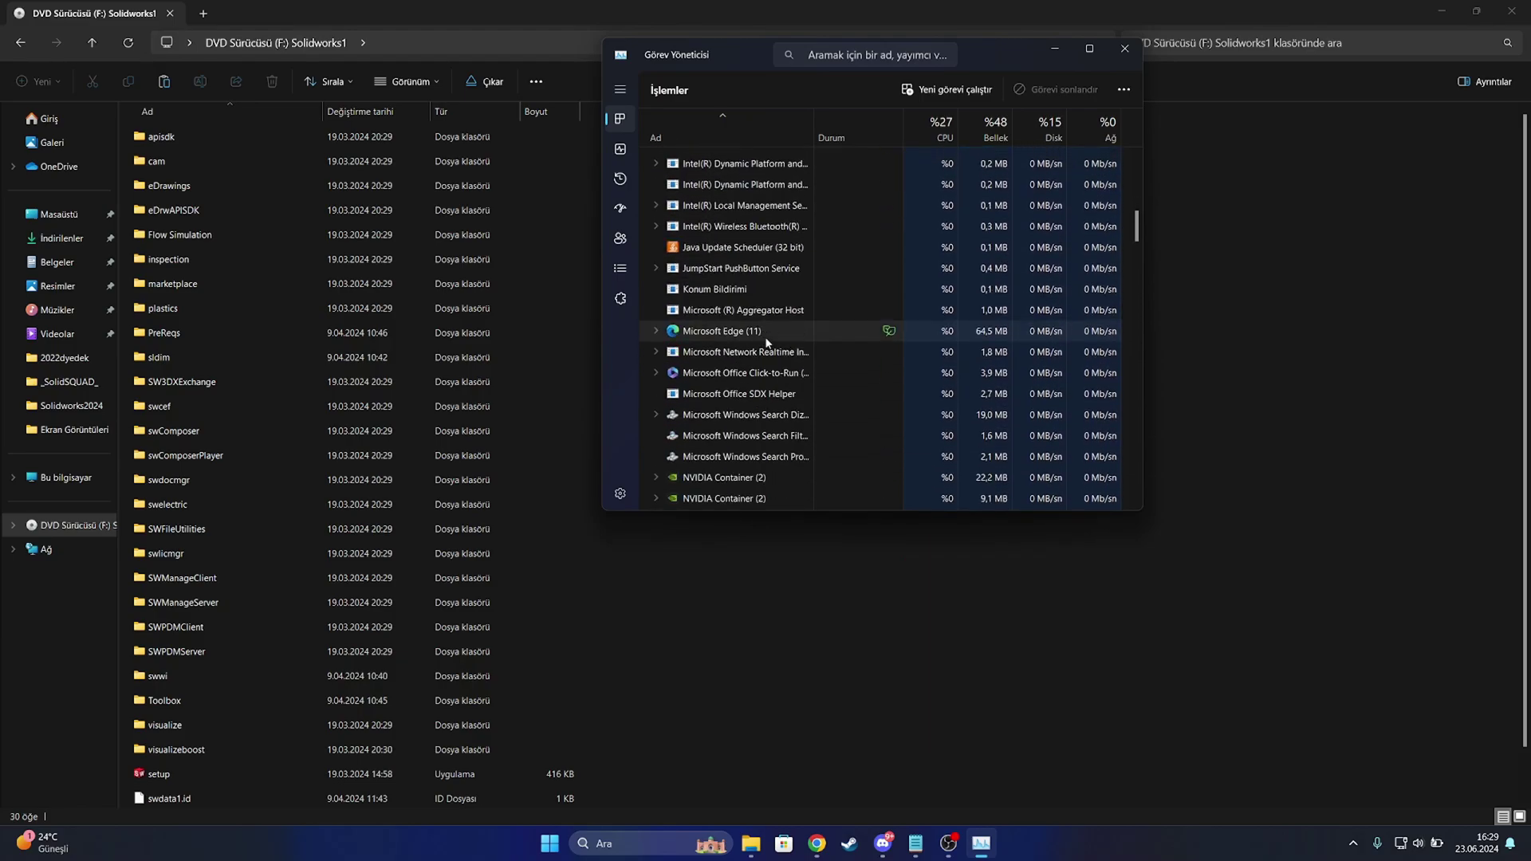
pyautogui.scroll(-2, 764, 336)
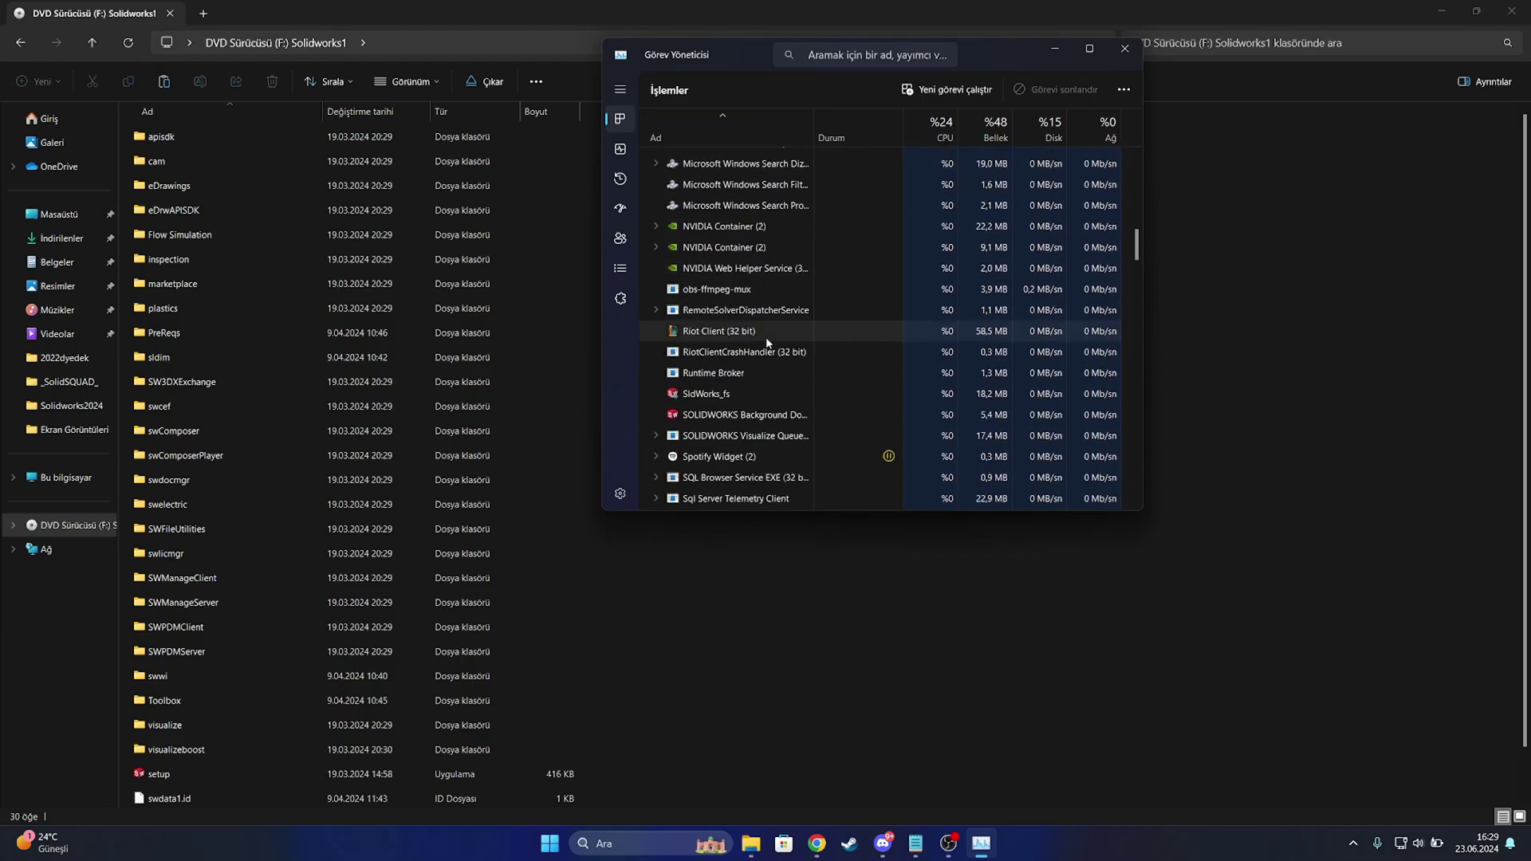
pyautogui.rightClick(710, 393)
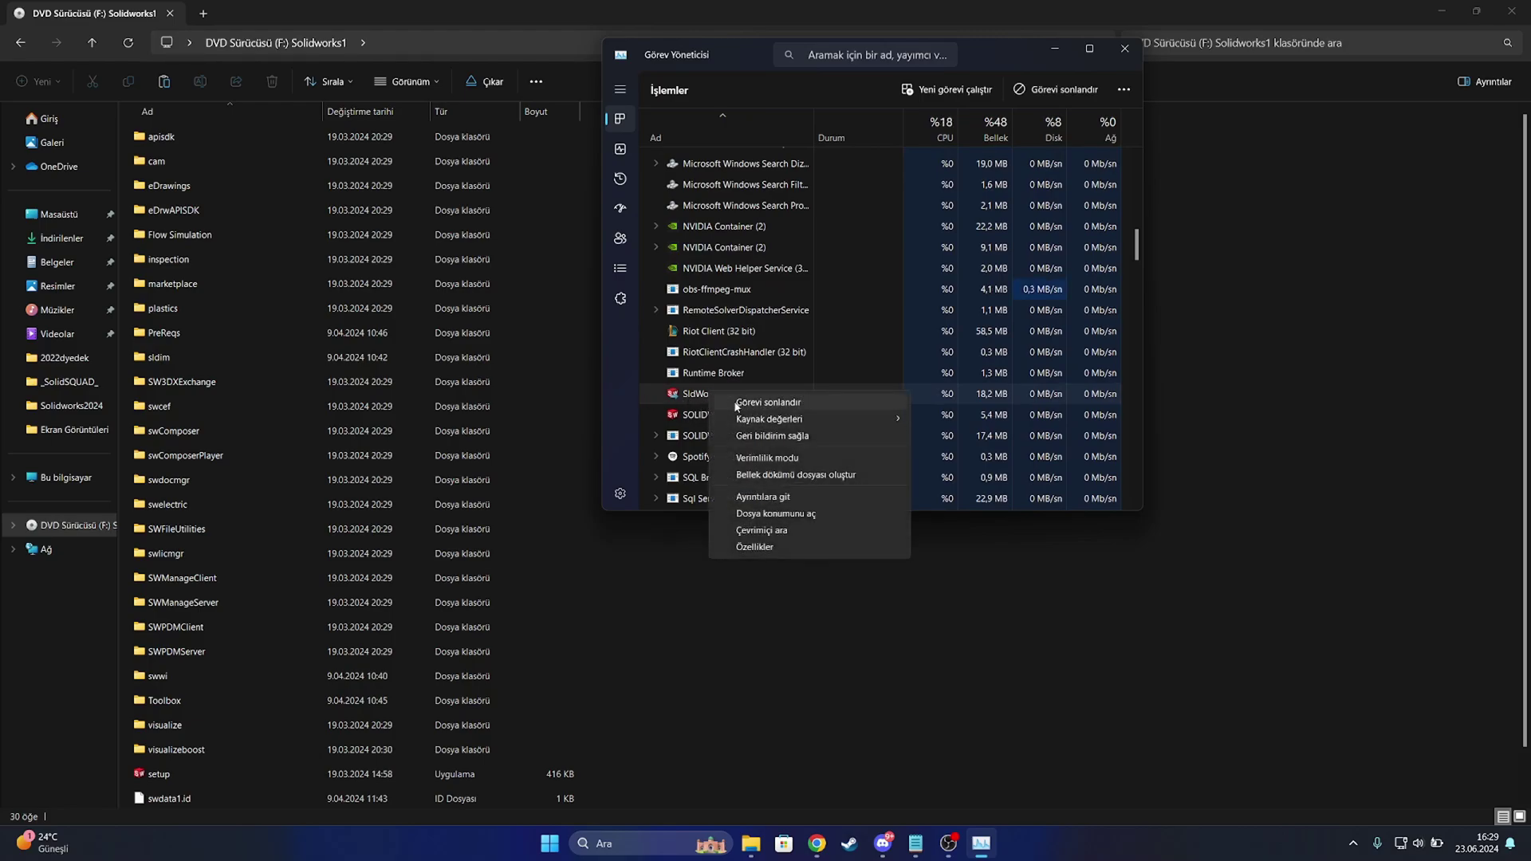
pyautogui.click(806, 403)
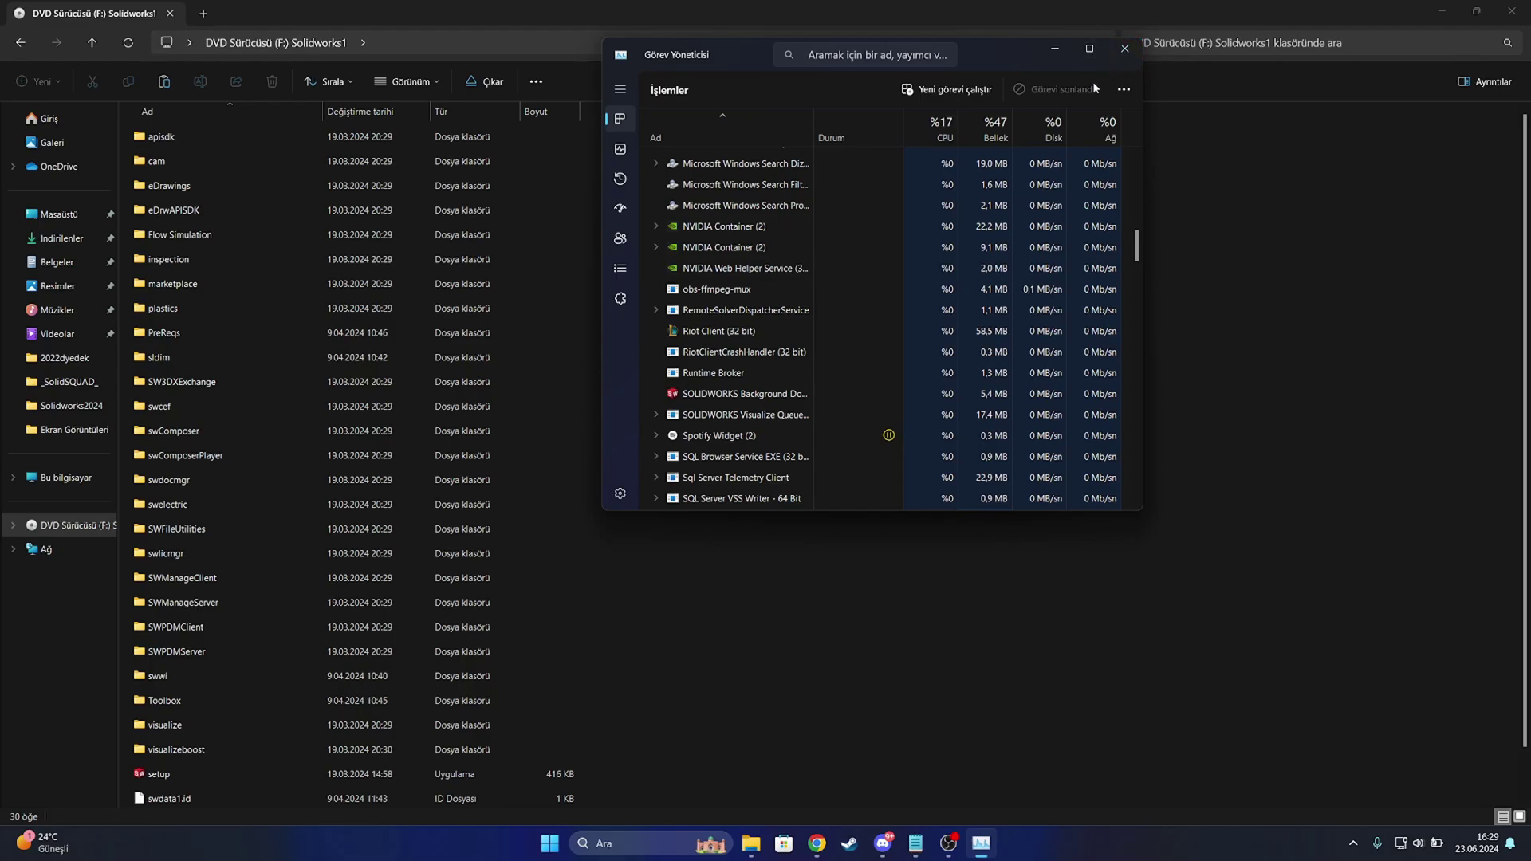
pyautogui.click(1126, 54)
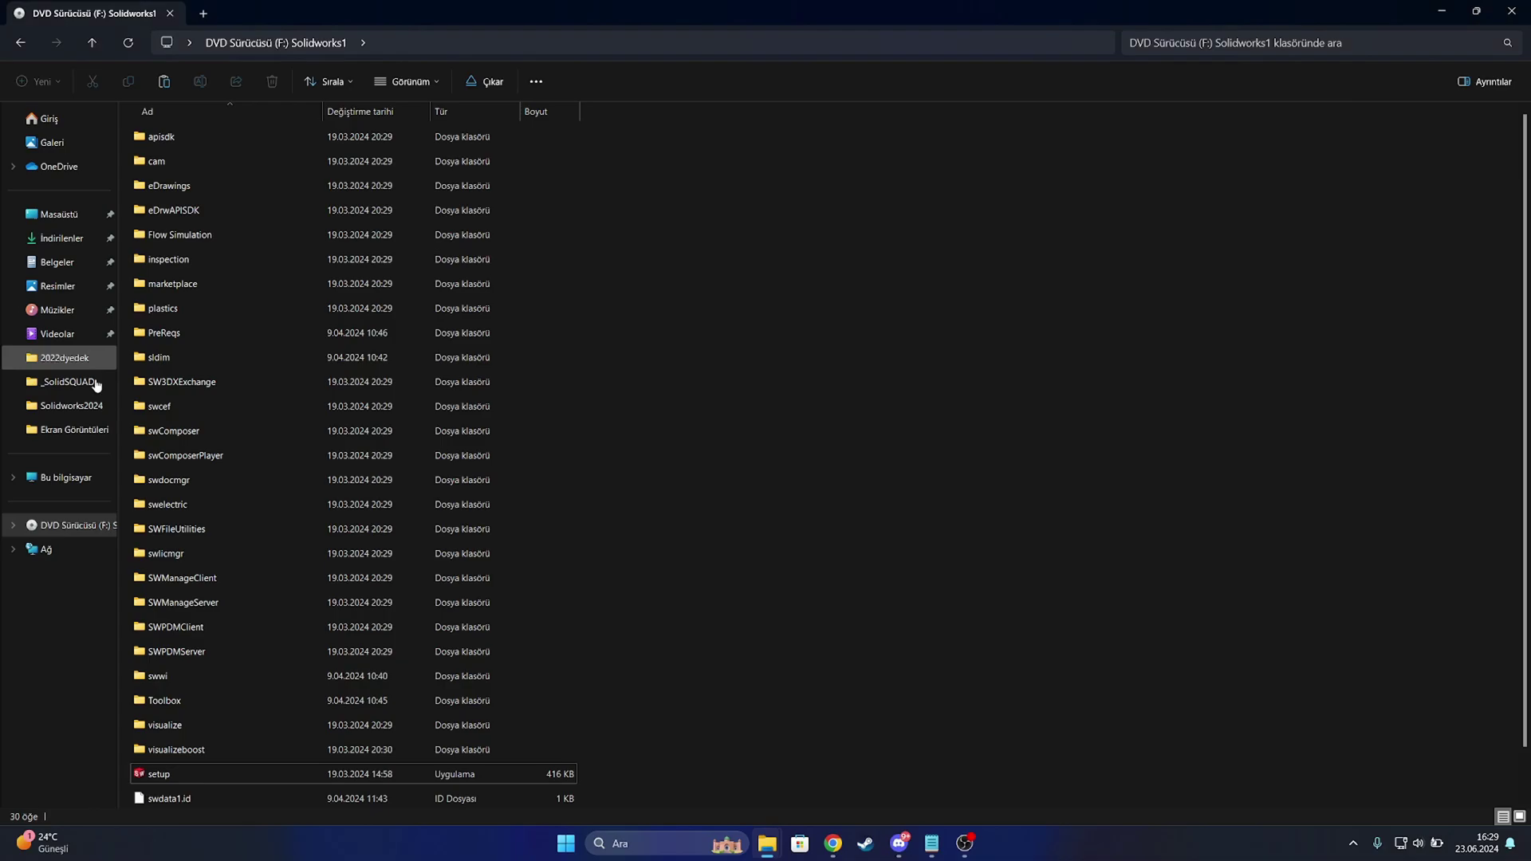
# Open the SOLIDWORKS Corp folder under Program Files on drive C in a new File Explorer window
pyautogui.rightClick(56, 479)
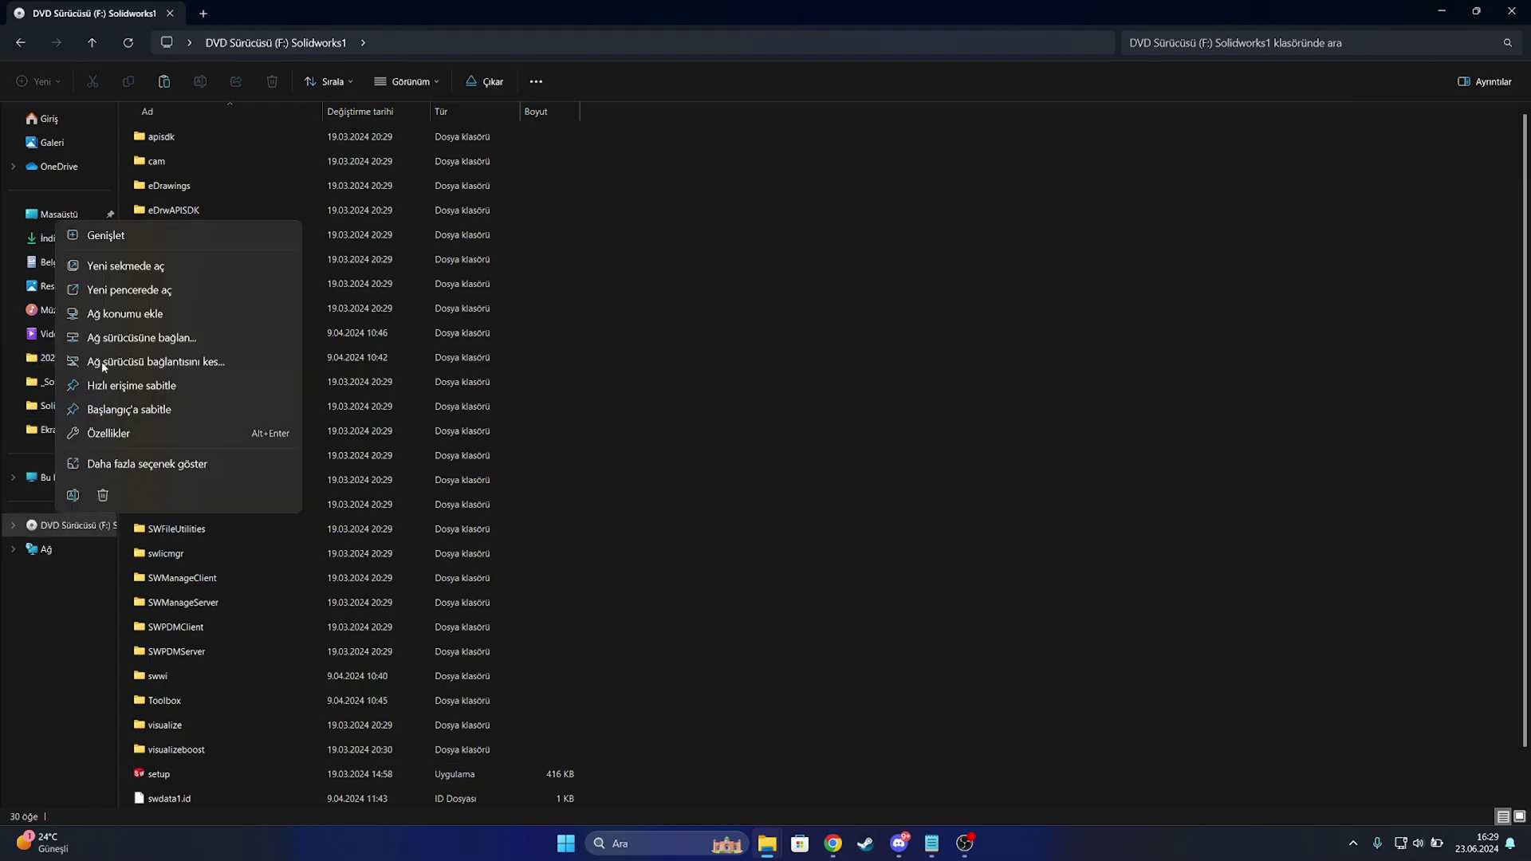
pyautogui.click(152, 292)
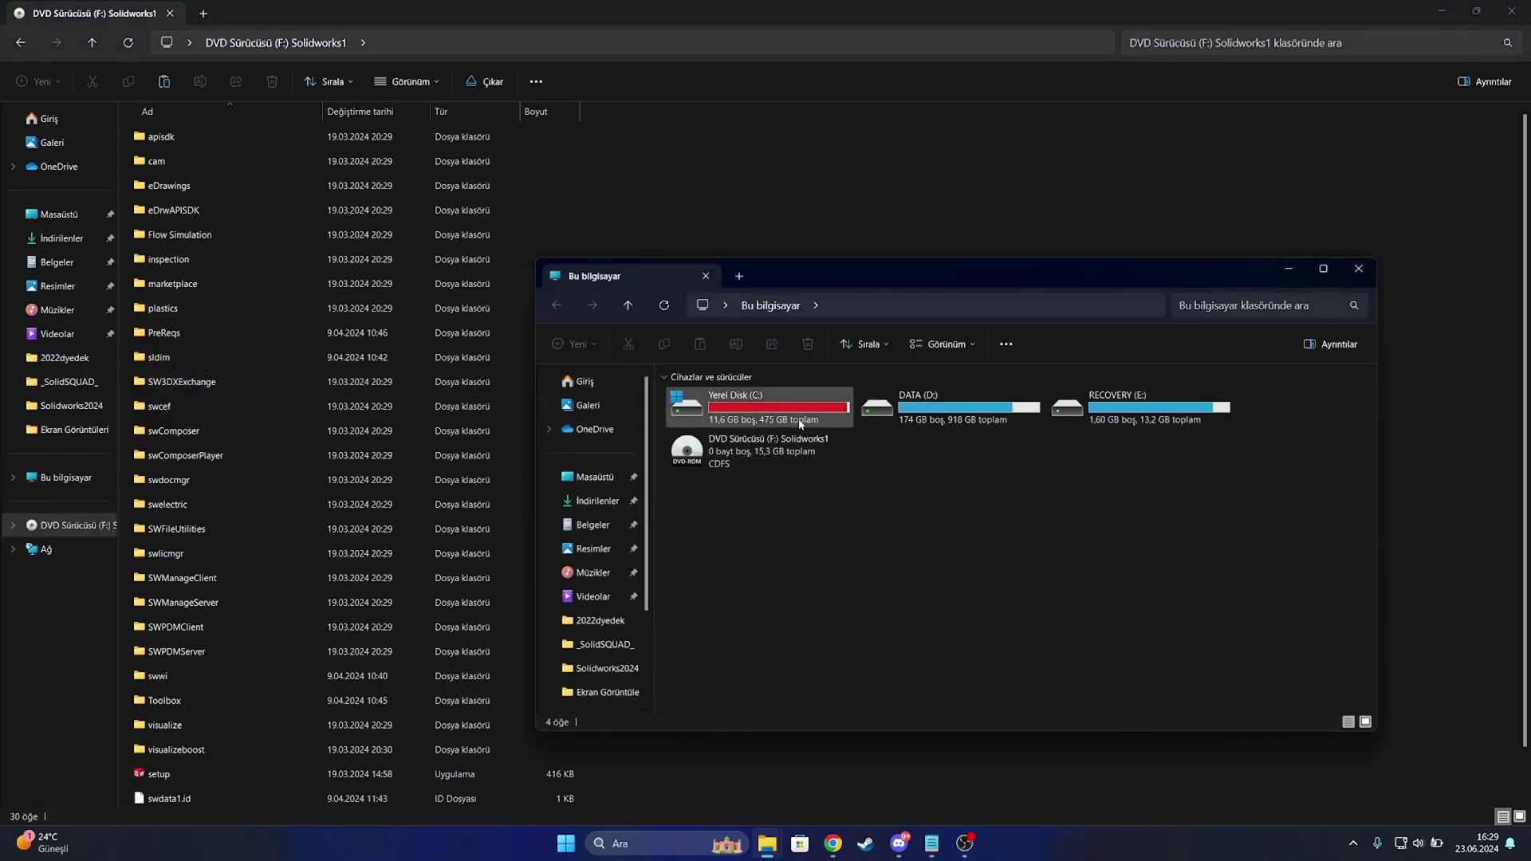
pyautogui.doubleClick(789, 411)
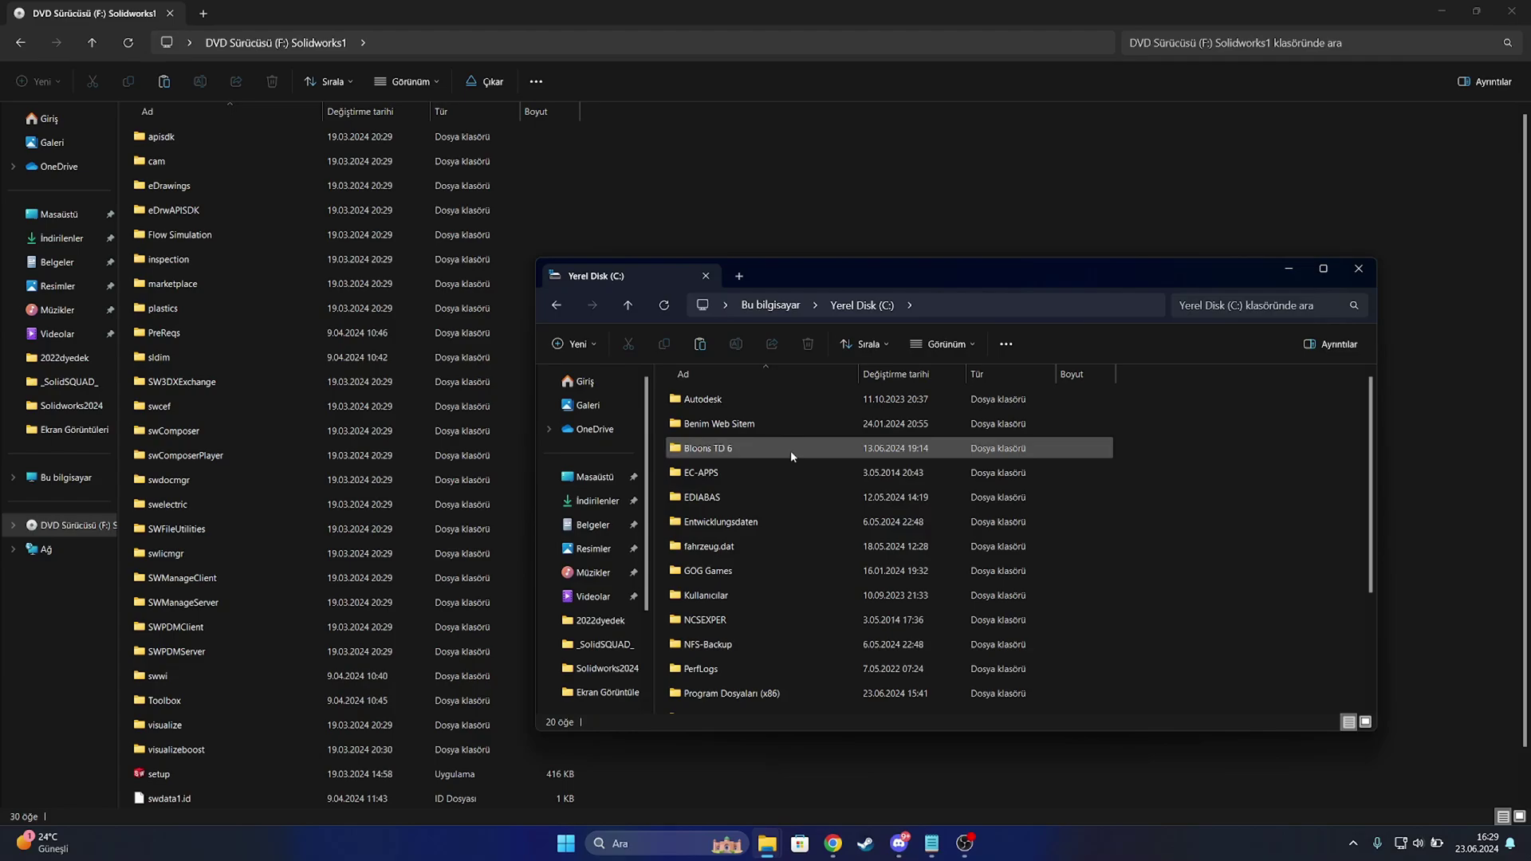
pyautogui.scroll(-1, 735, 635)
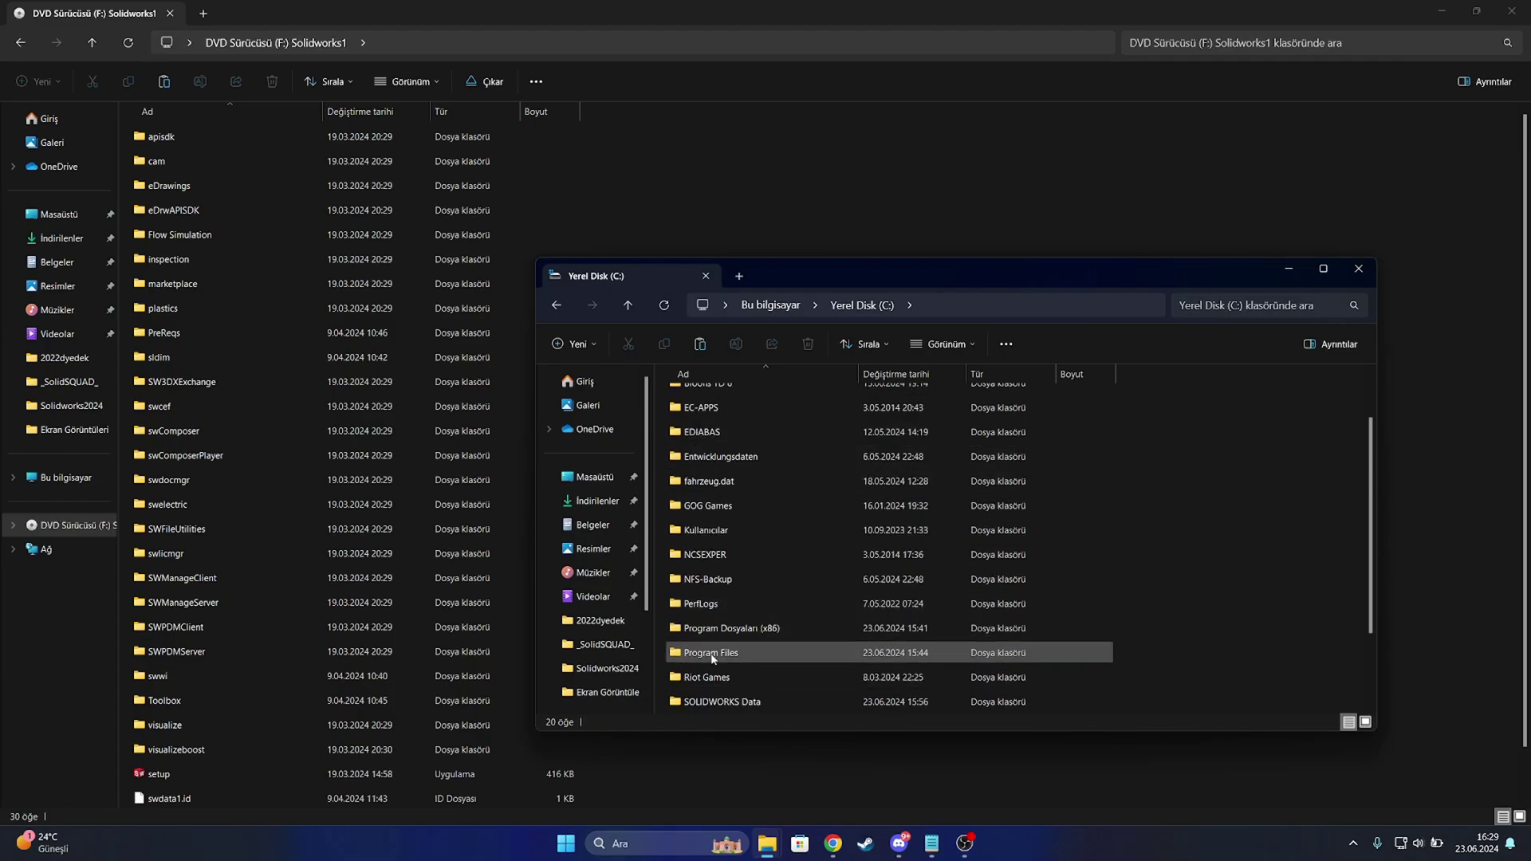
pyautogui.doubleClick(712, 653)
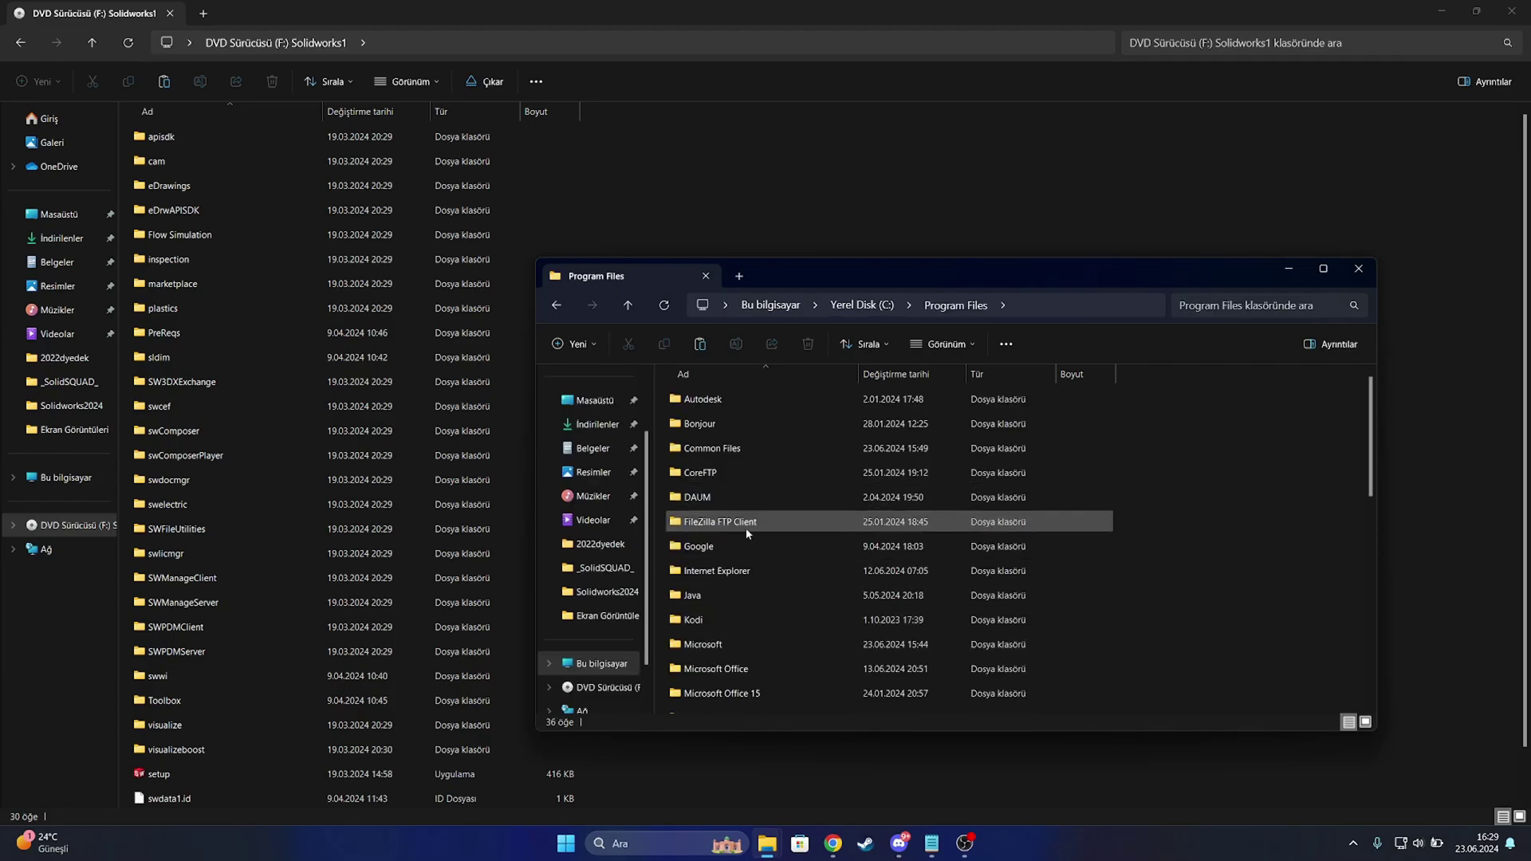
pyautogui.scroll(-5, 741, 533)
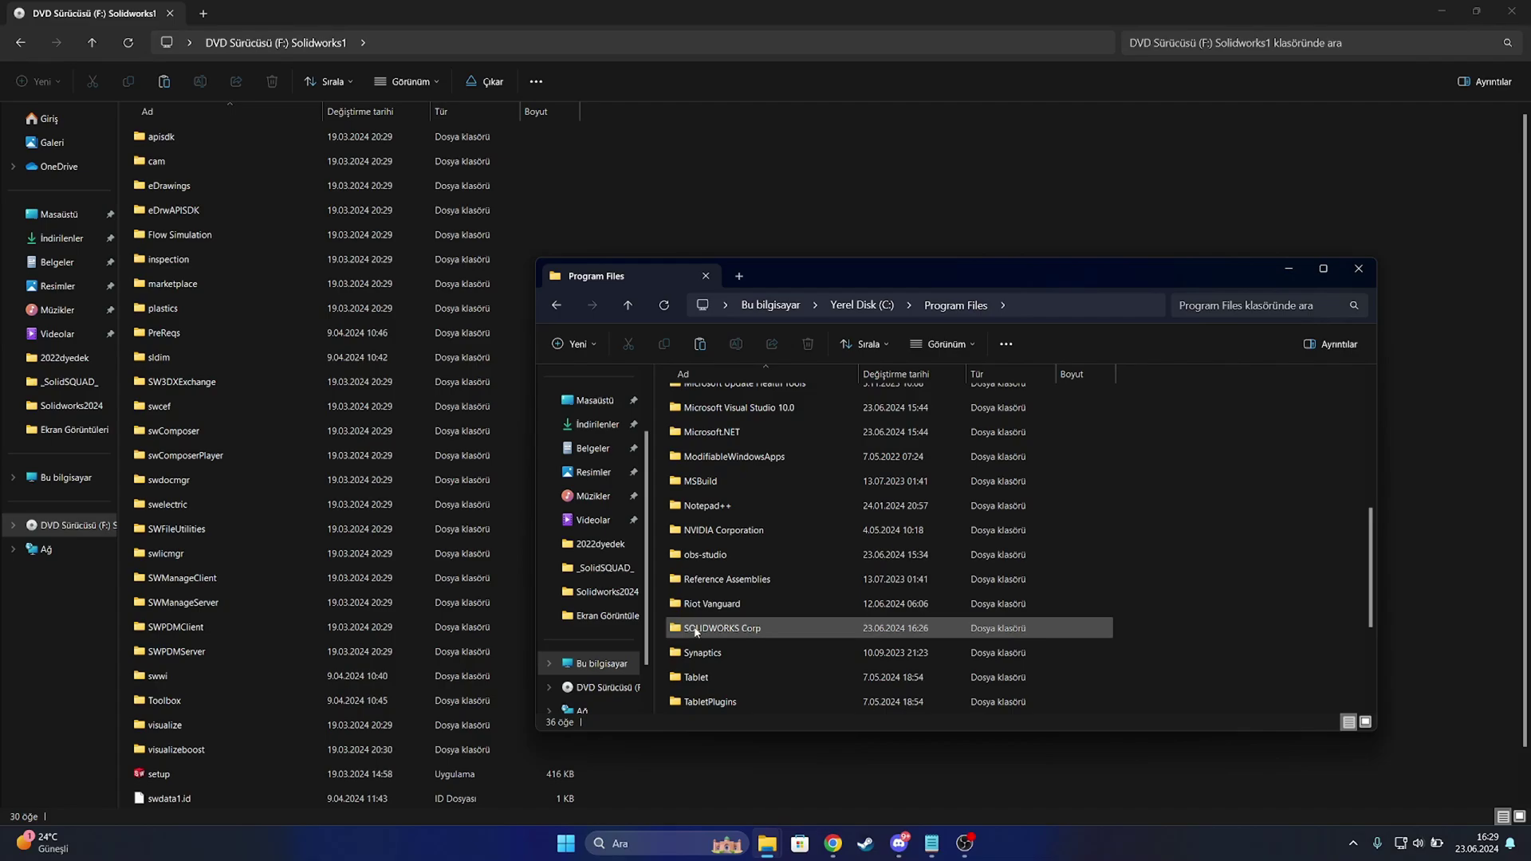
pyautogui.doubleClick(720, 628)
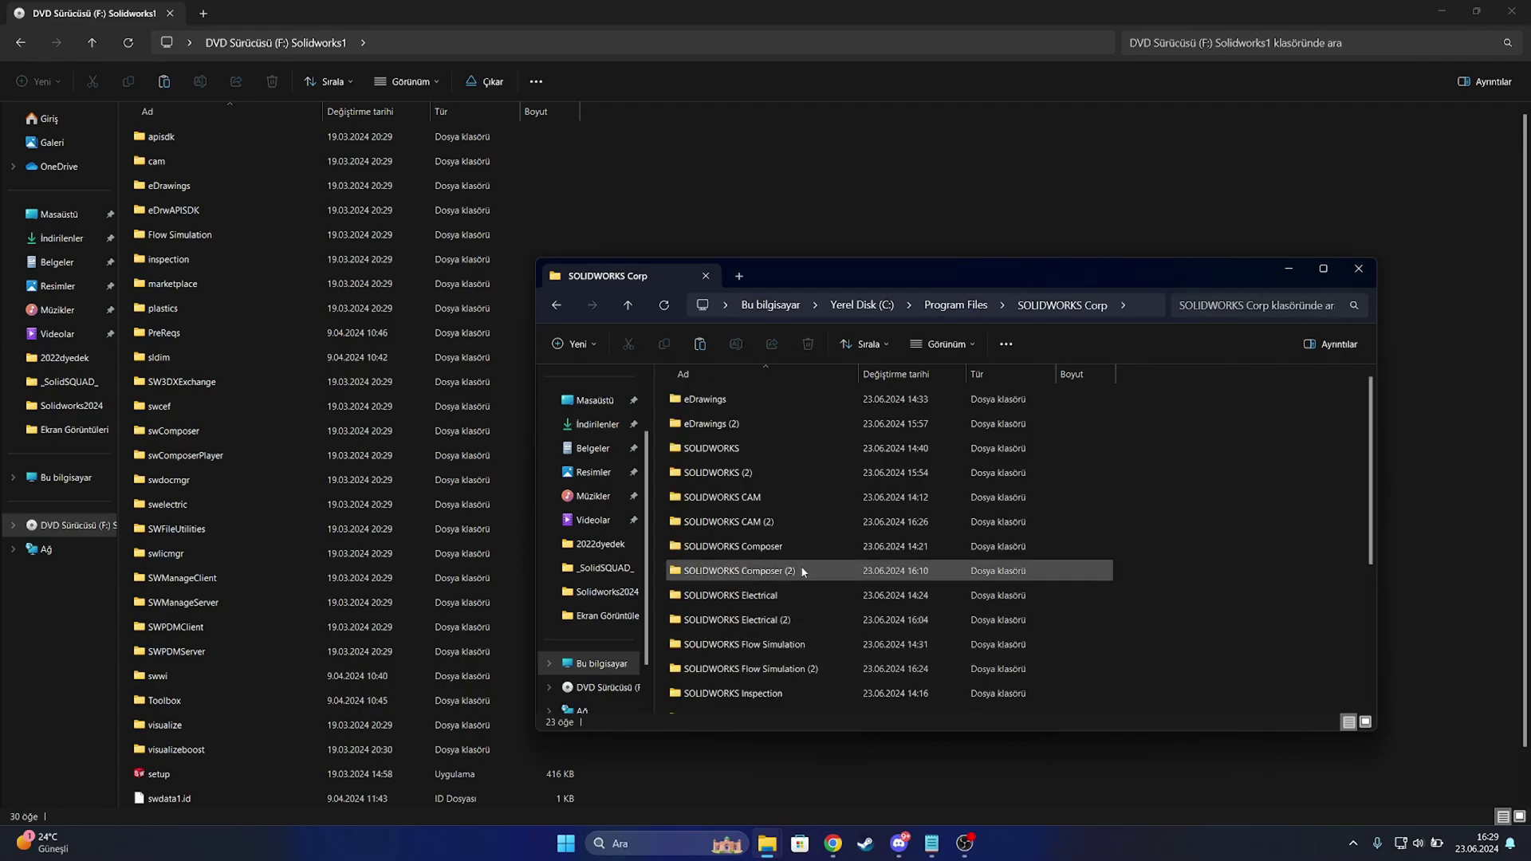
pyautogui.scroll(-2, 745, 491)
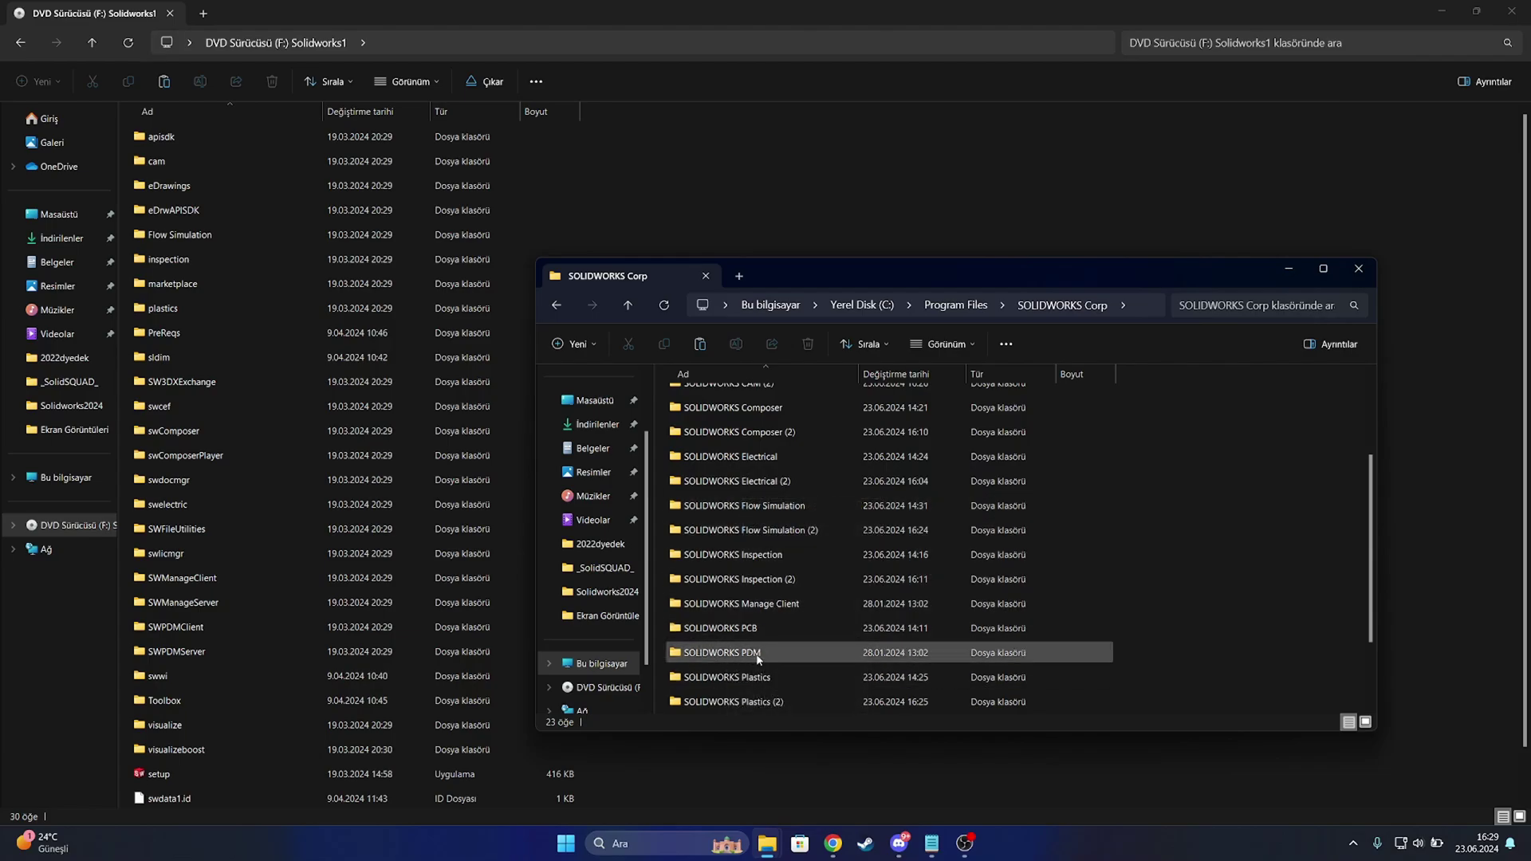
# Examine the contents of the SOLIDWORKS PDM folder and its Web and Install subfolders
pyautogui.scroll(-1, 758, 652)
pyautogui.doubleClick(758, 560)
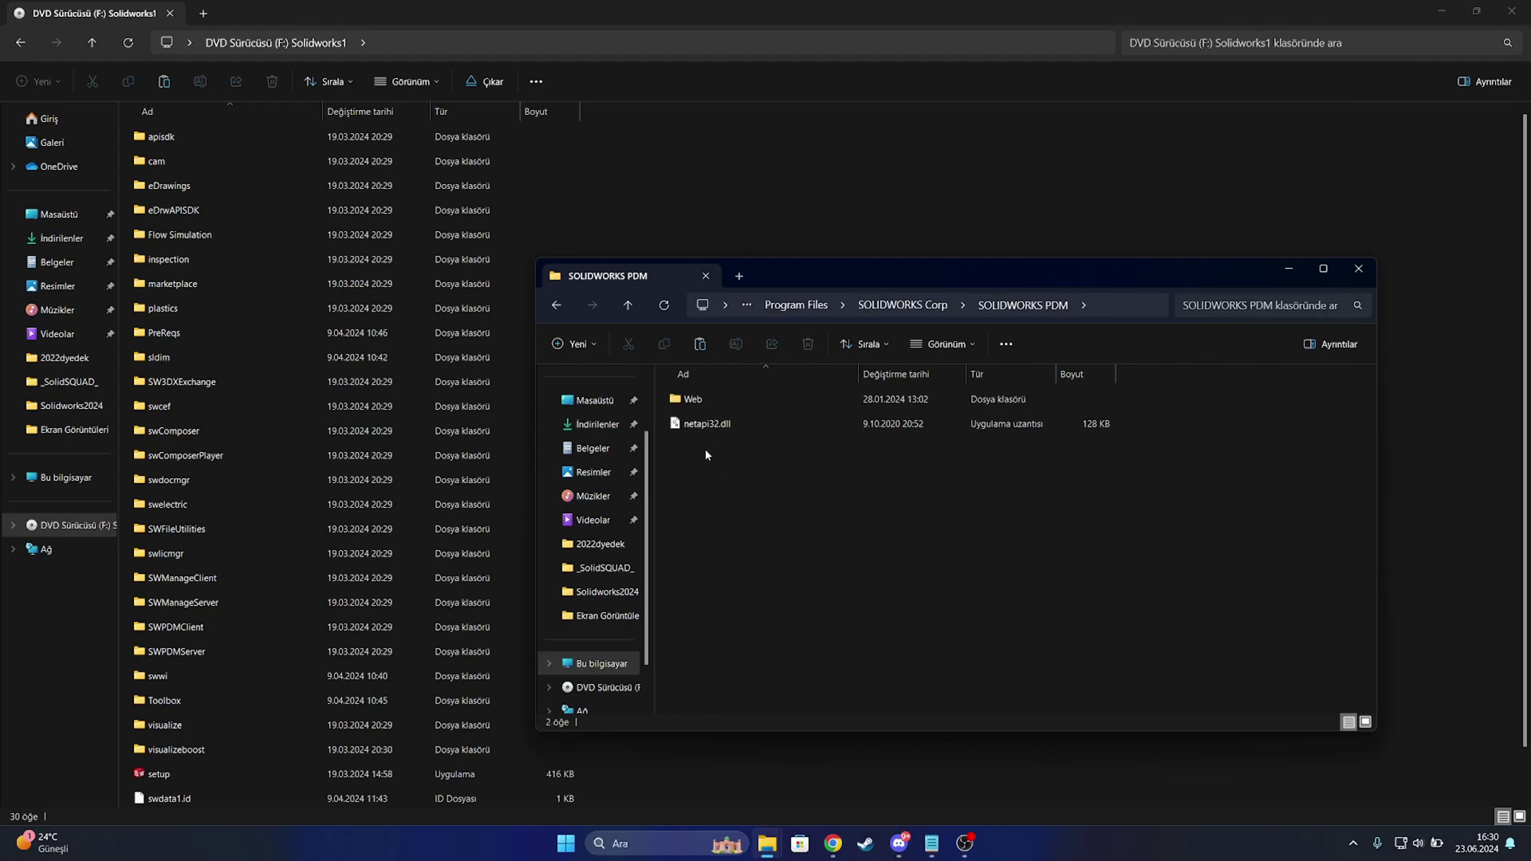
pyautogui.doubleClick(692, 398)
pyautogui.doubleClick(710, 400)
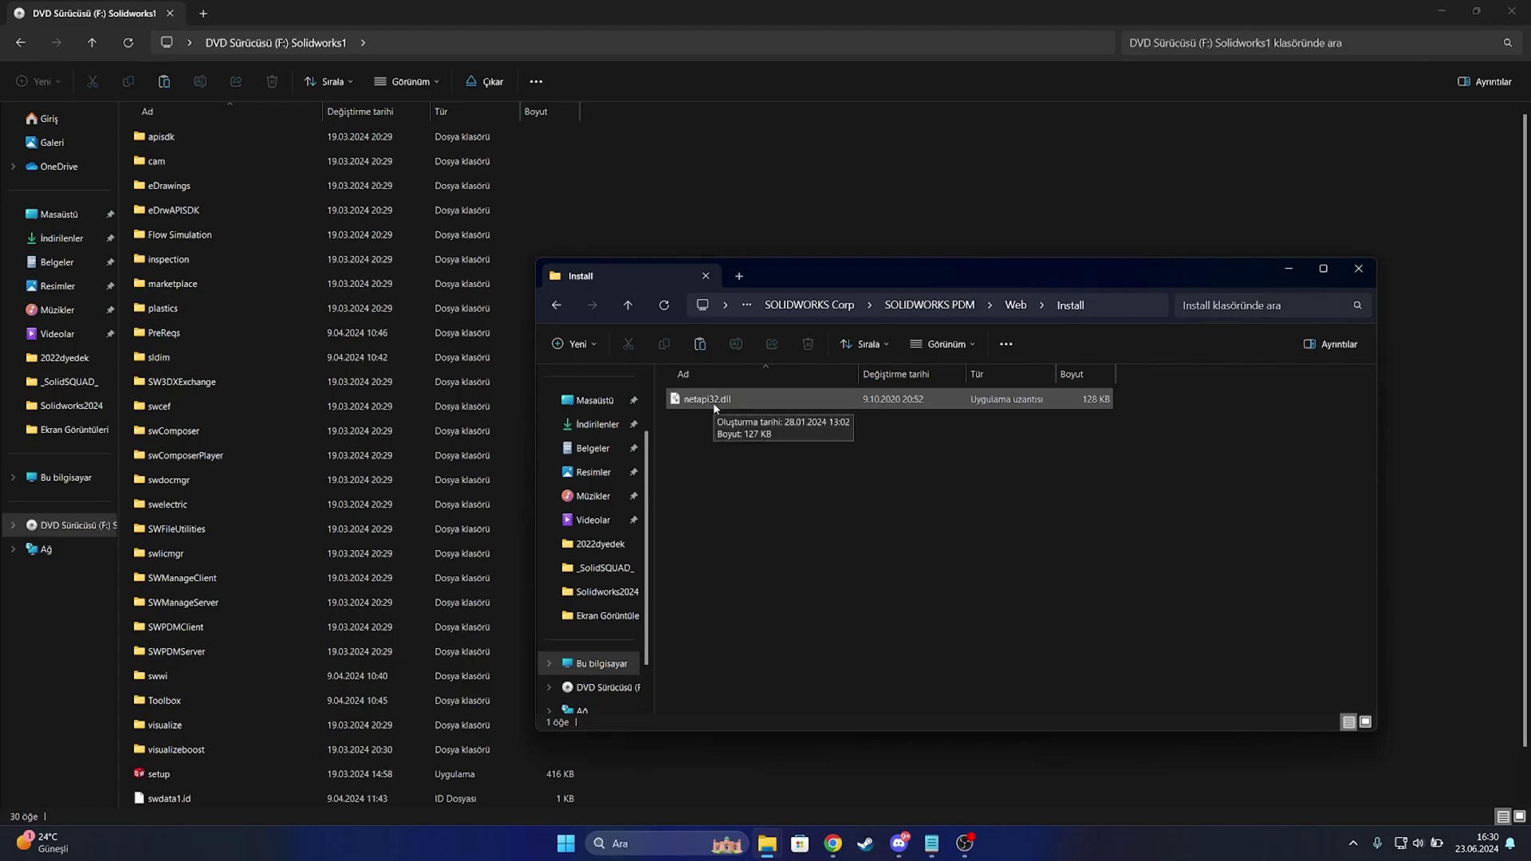
pyautogui.hotkey('alt', 'Left')
pyautogui.hotkey('alt', 'Left')
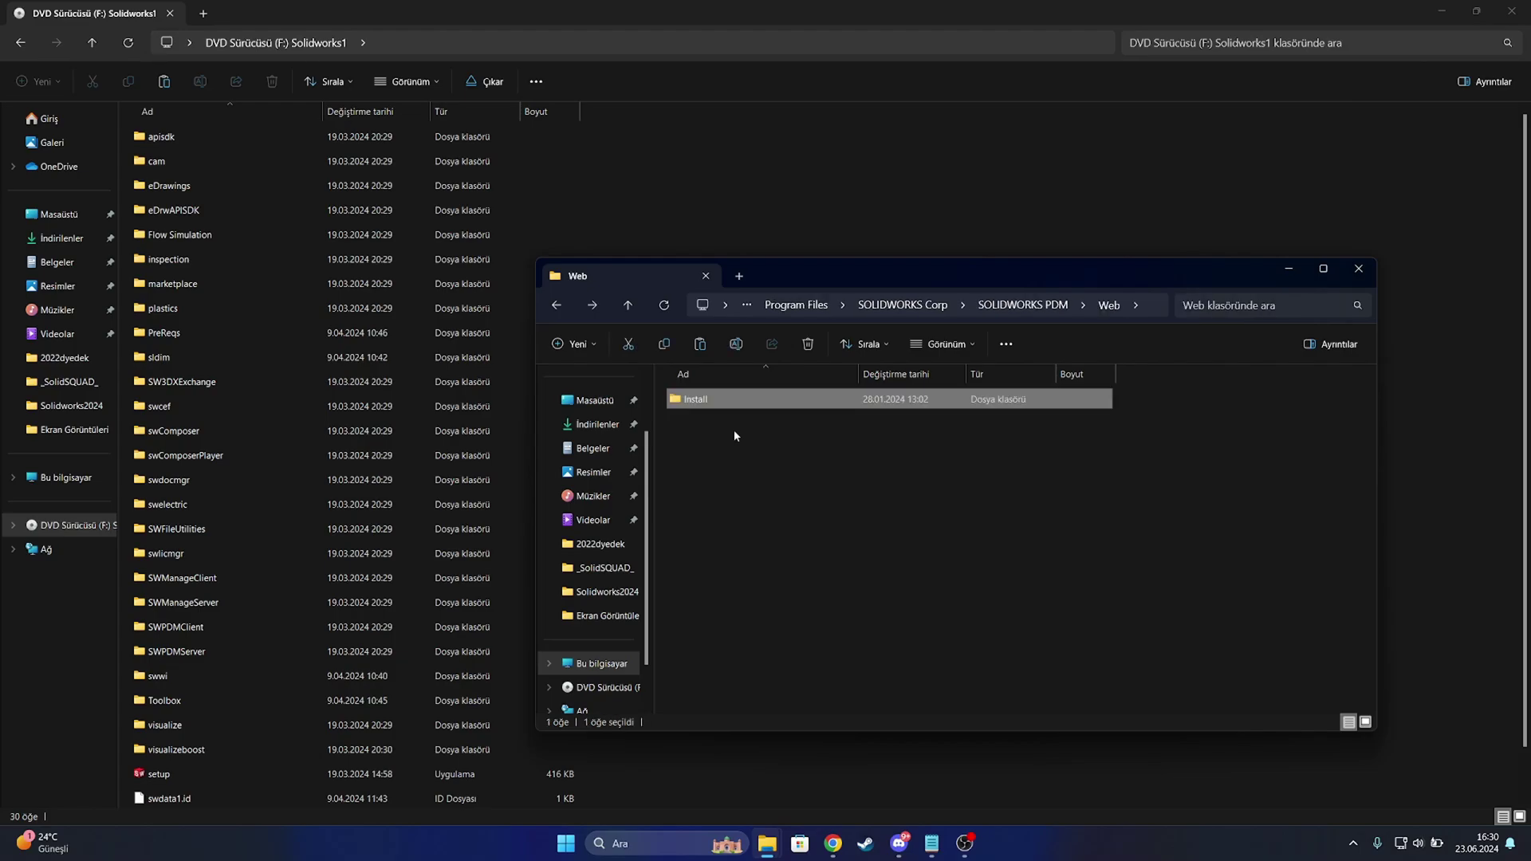
pyautogui.hotkey('alt', 'Left')
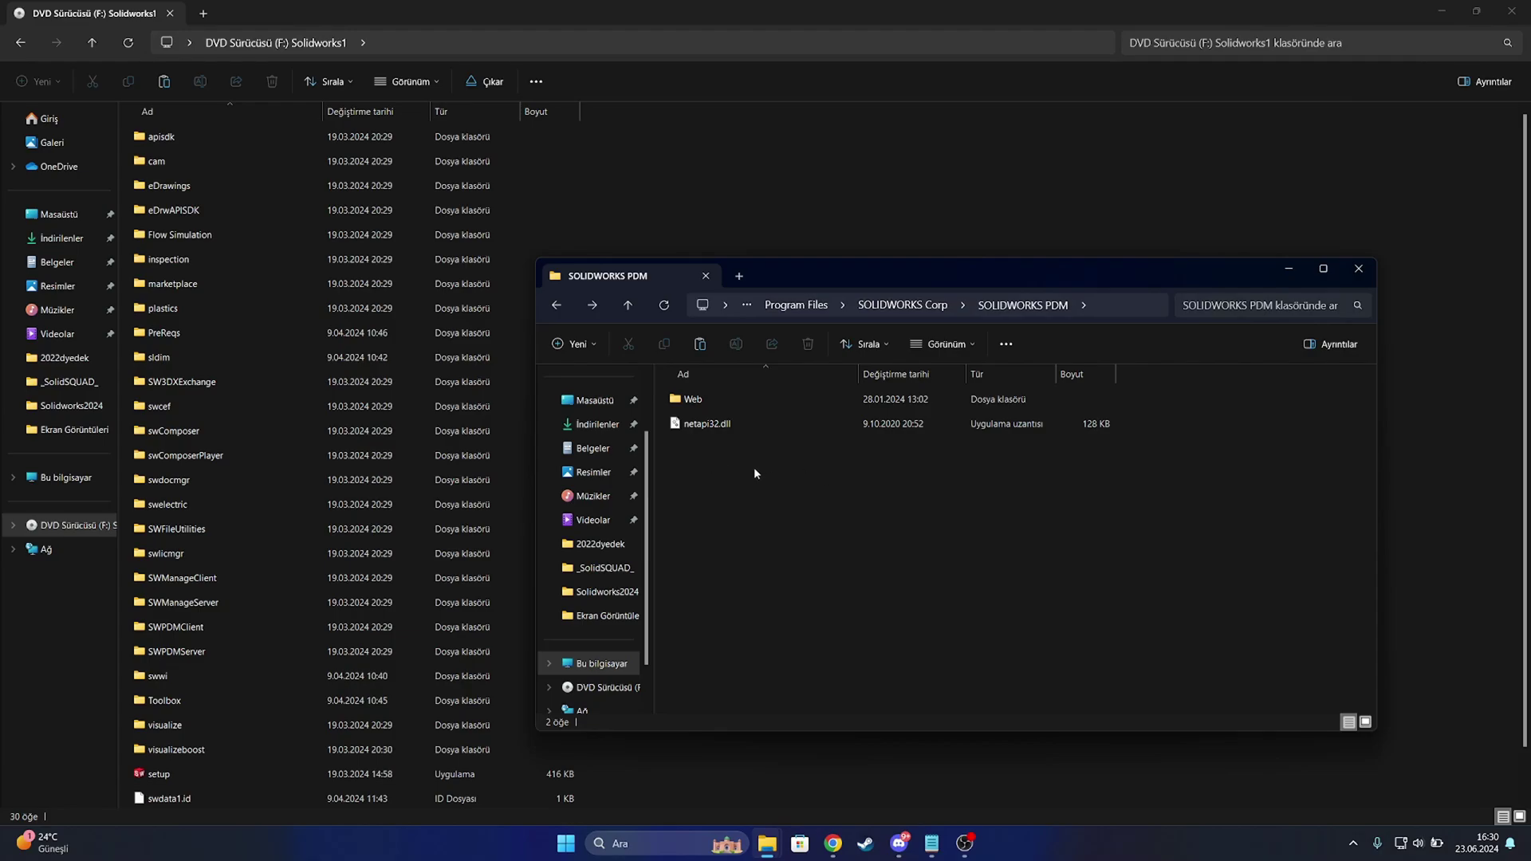
pyautogui.moveTo(754, 467)
pyautogui.mouseDown()
pyautogui.moveTo(962, 538)
pyautogui.moveTo(753, 470)
pyautogui.moveTo(714, 478)
pyautogui.moveTo(1009, 607)
pyautogui.moveTo(749, 477)
pyautogui.moveTo(906, 524)
pyautogui.moveTo(745, 490)
pyautogui.mouseUp()
pyautogui.doubleClick(693, 401)
pyautogui.doubleClick(702, 404)
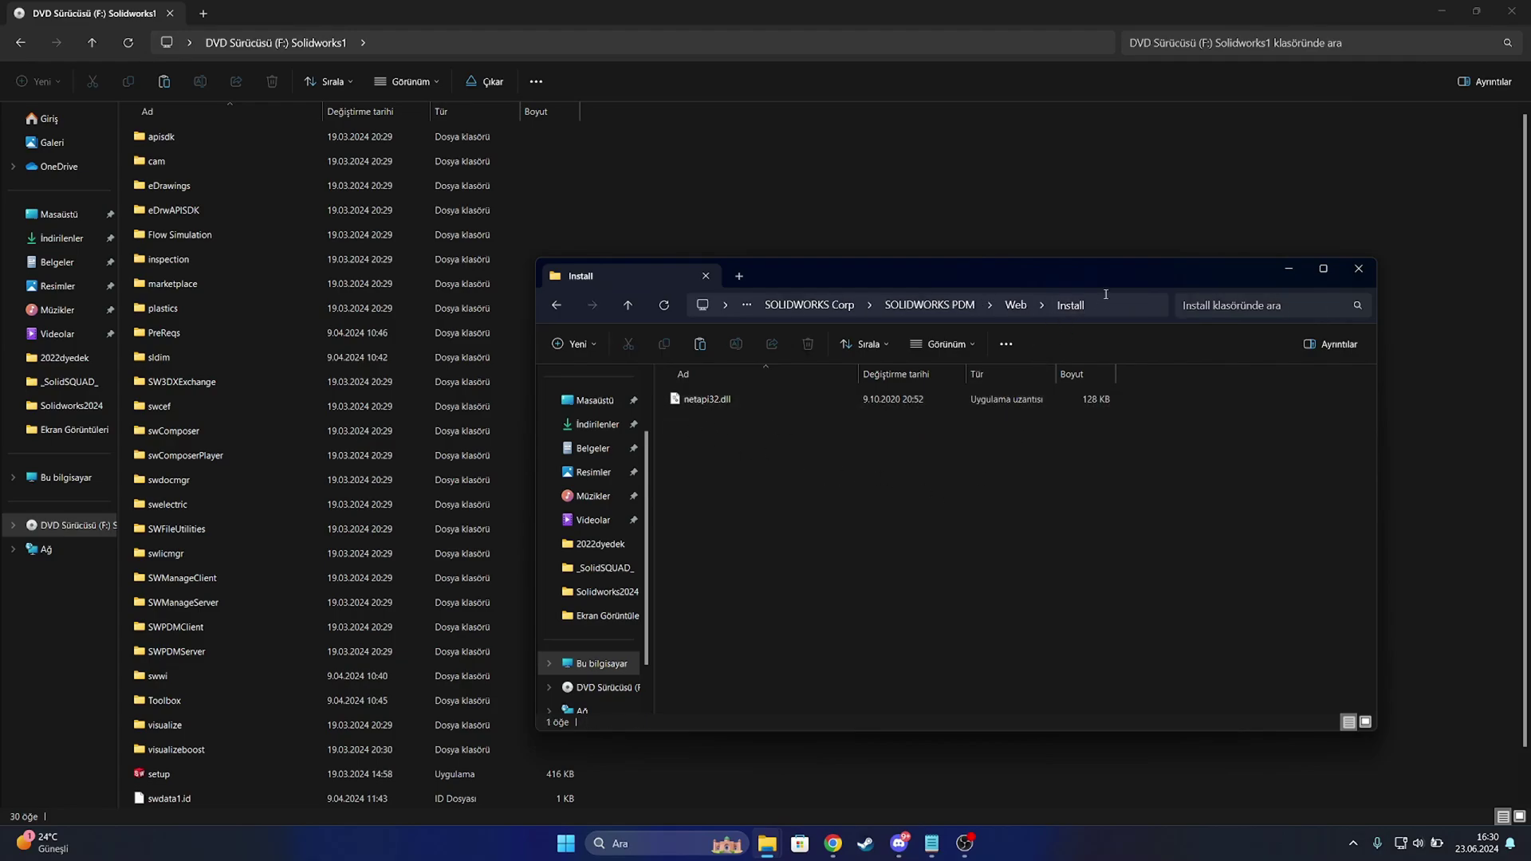
pyautogui.press('BackSpace')
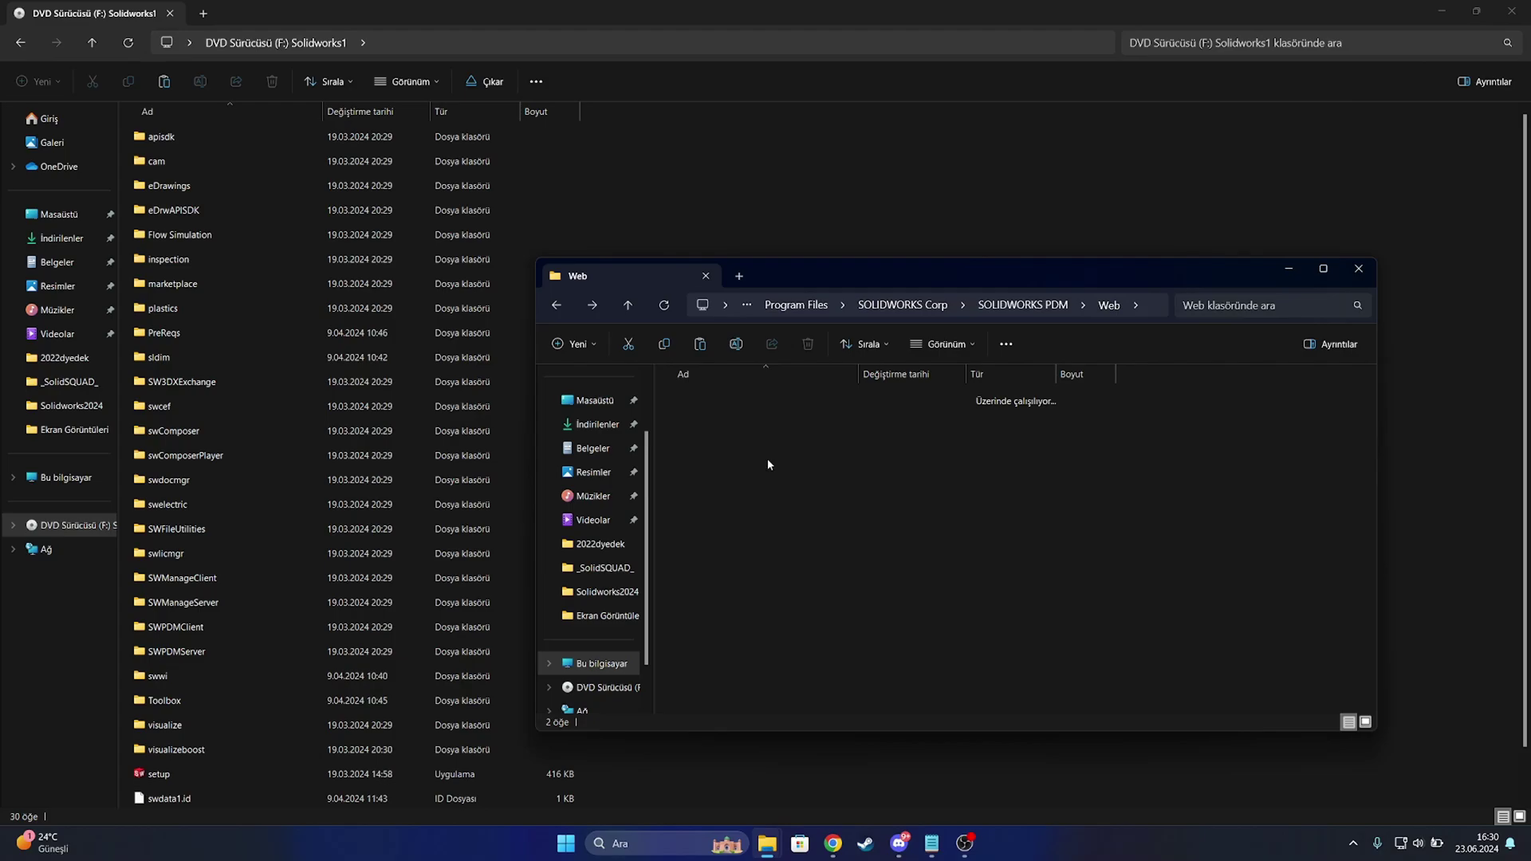
pyautogui.press('BackSpace')
pyautogui.moveTo(816, 443); pyautogui.dragTo(691, 512)
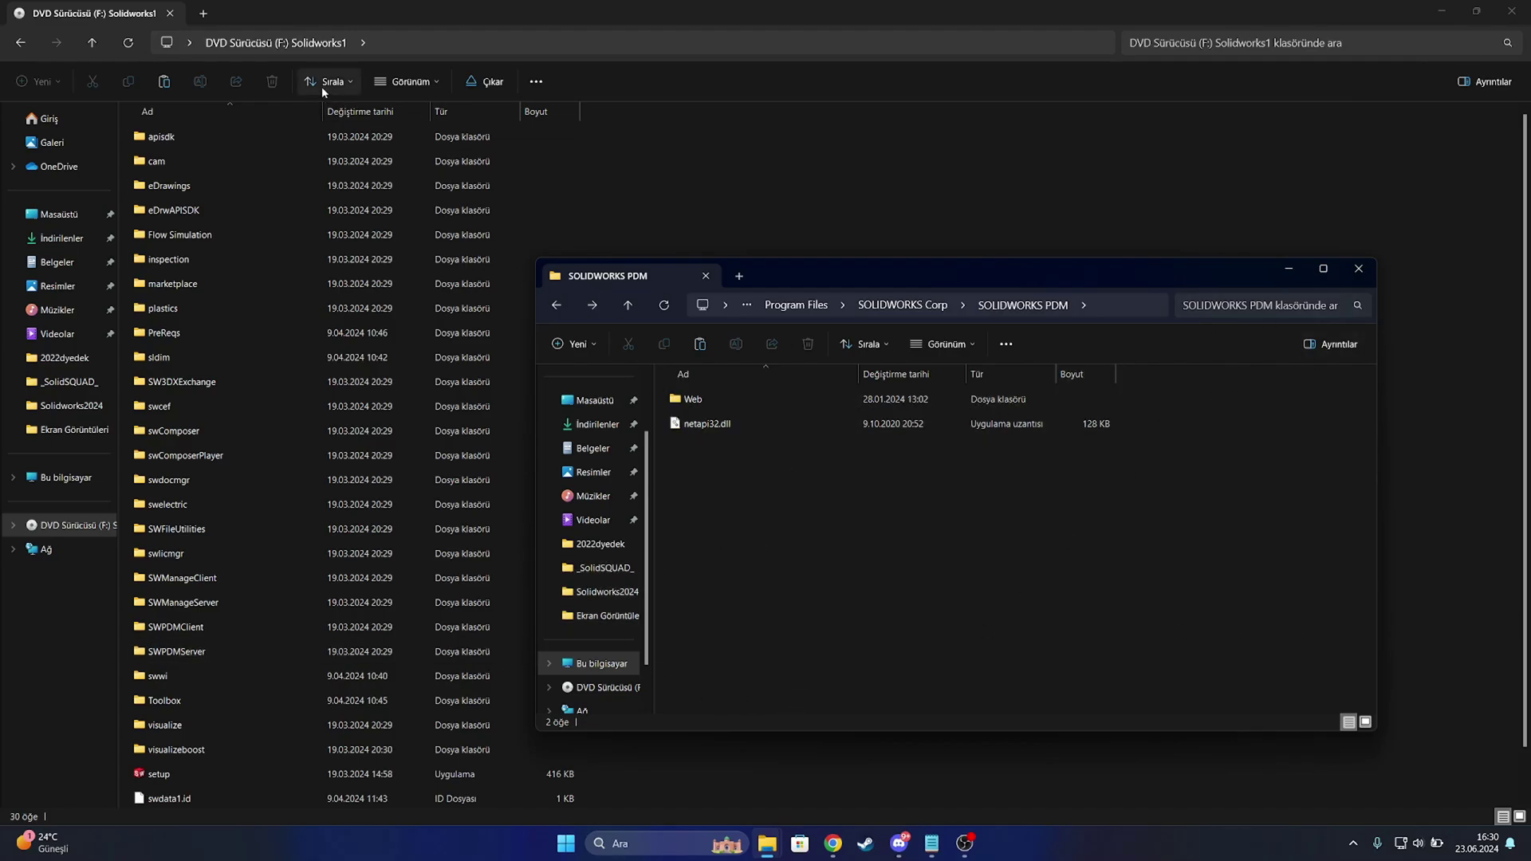
# Open the inner _SolidSQUAD_ folder of the Solidworks2024 package in the other File Explorer window
pyautogui.click(271, 128)
pyautogui.click(20, 42)
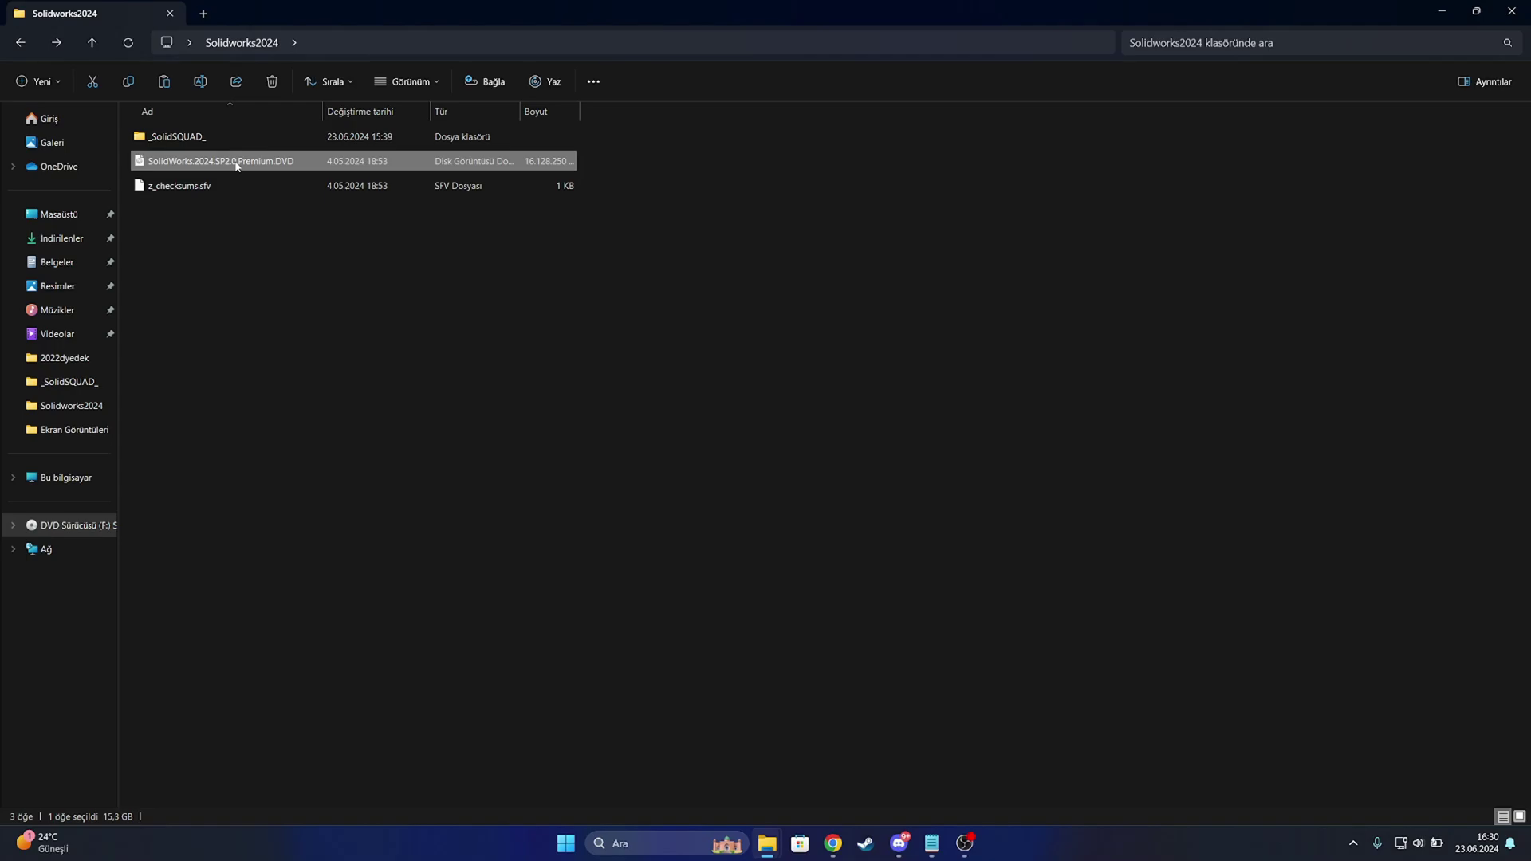
pyautogui.doubleClick(199, 137)
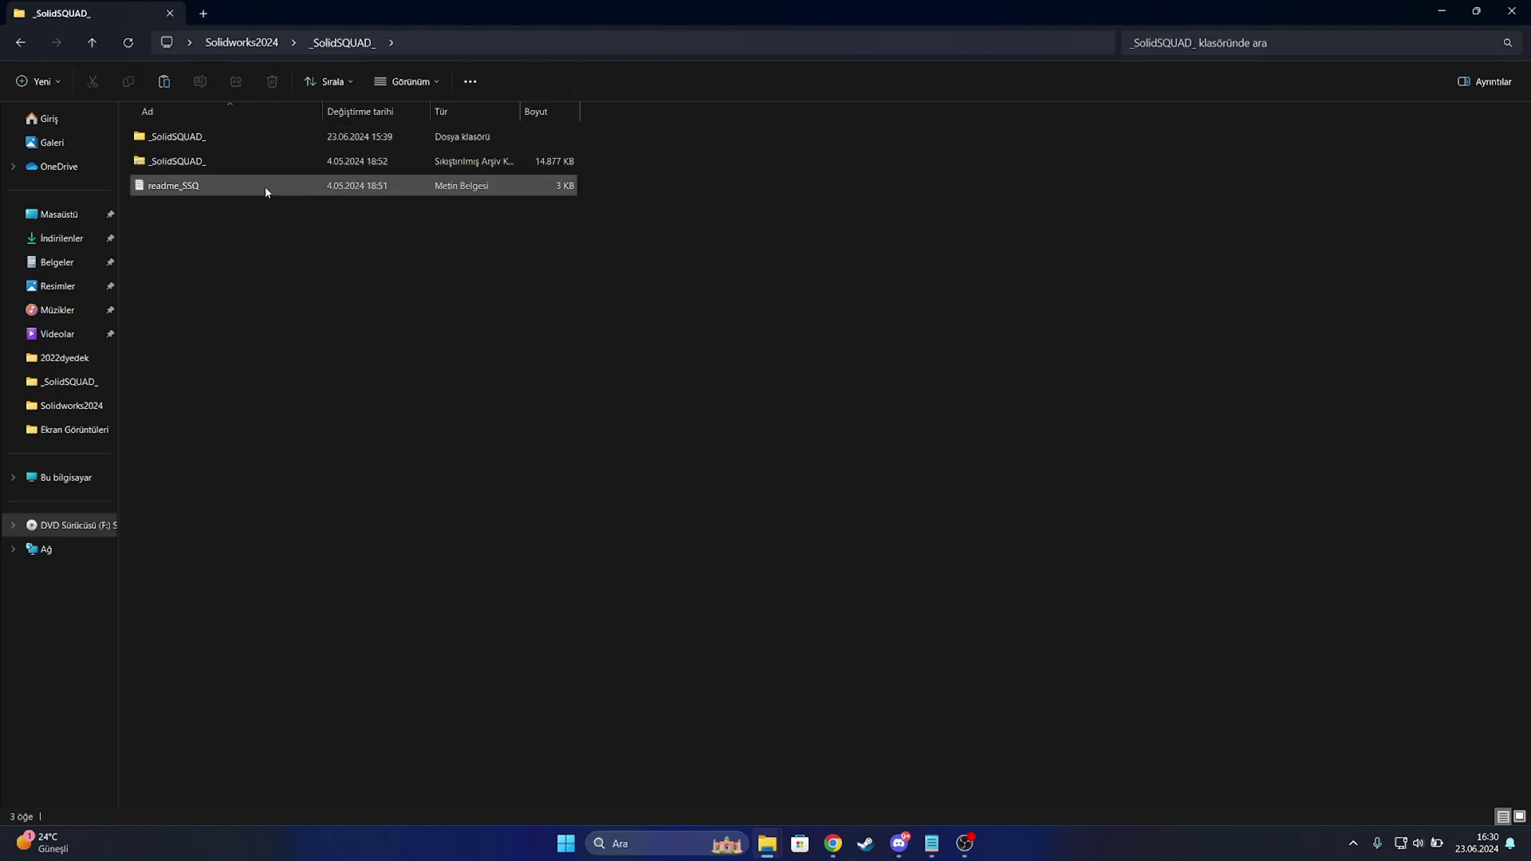
pyautogui.doubleClick(204, 137)
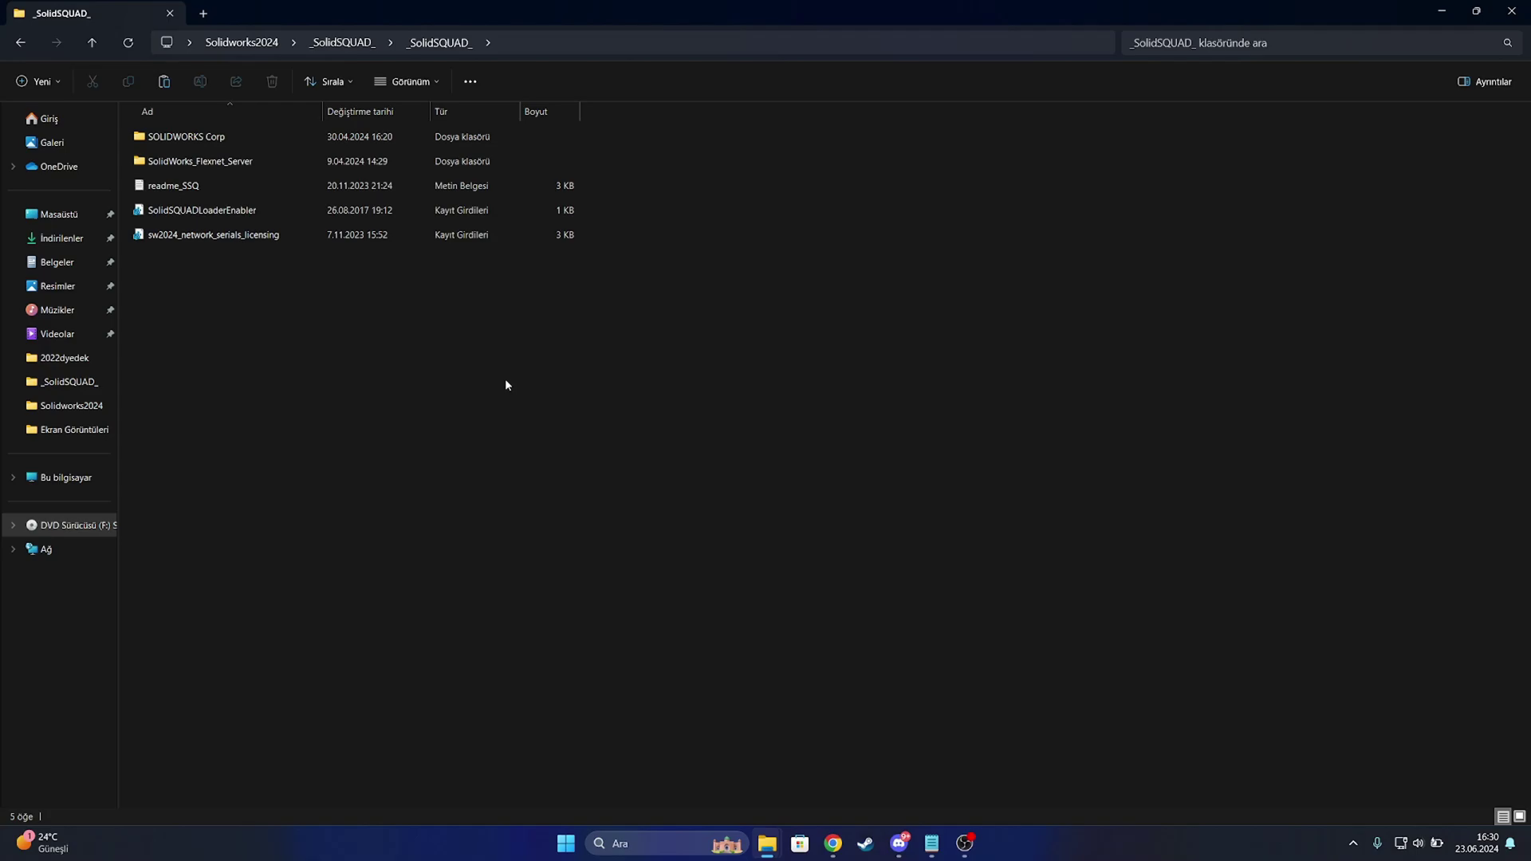
# Copy the SOLIDWORKS Corp folder from the inner _SolidSQUAD_ folder
pyautogui.click(214, 142)
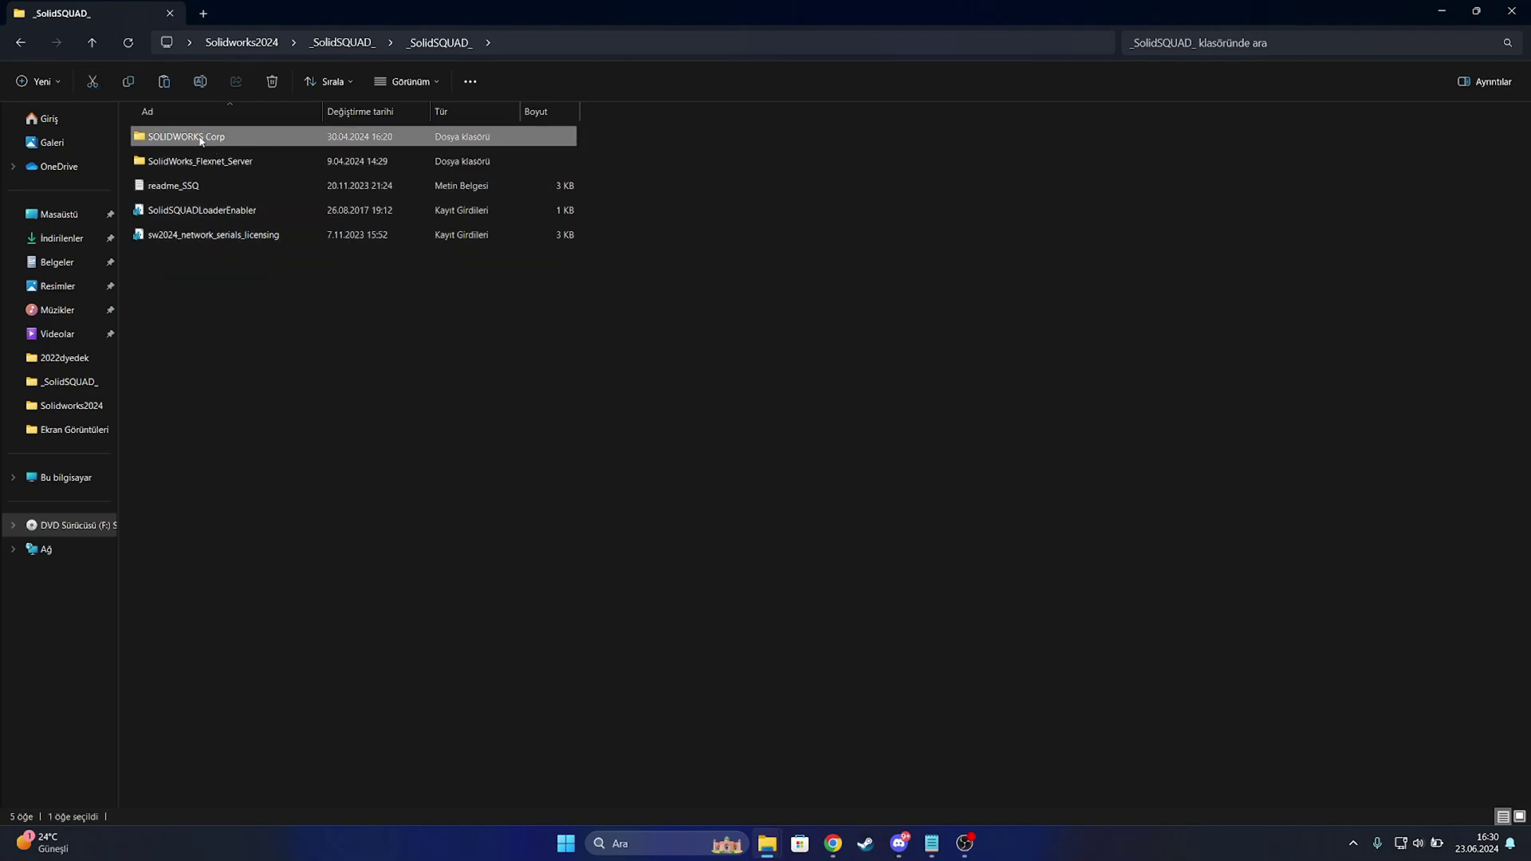
pyautogui.rightClick(200, 140)
pyautogui.click(285, 441)
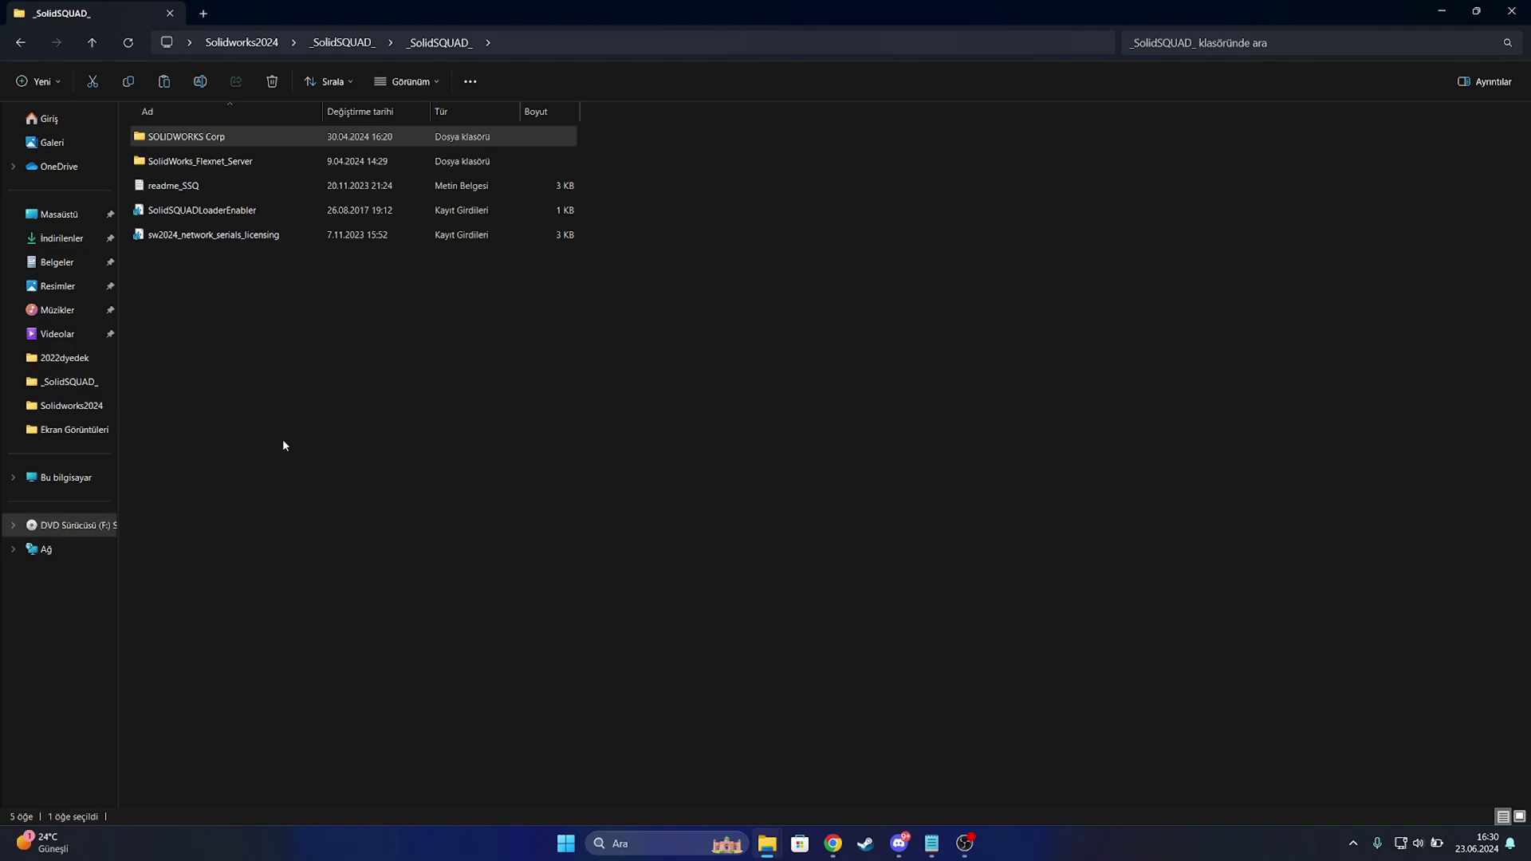
pyautogui.click(263, 399)
pyautogui.click(906, 720)
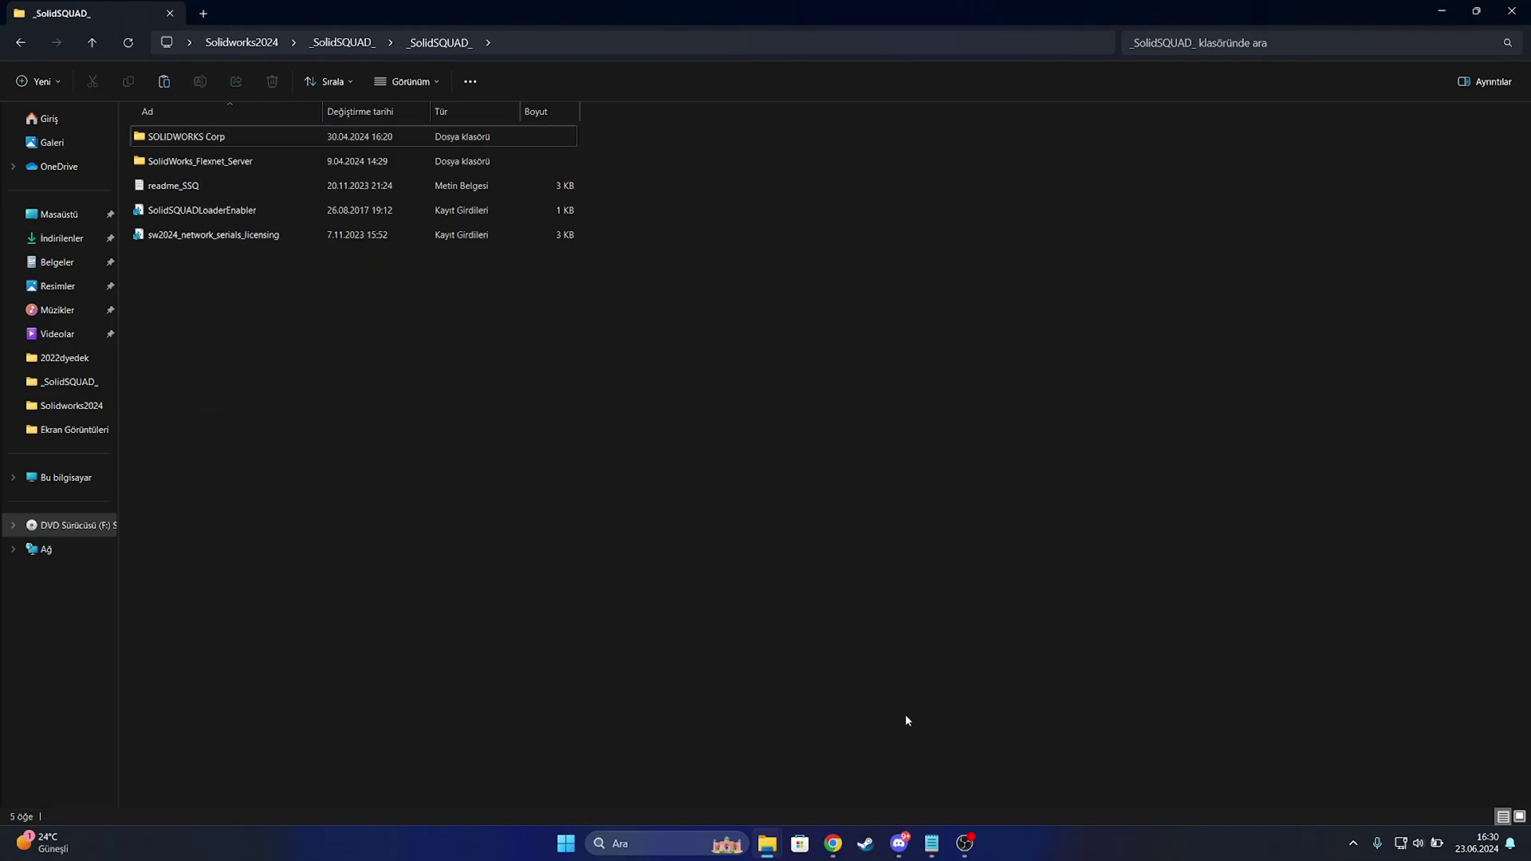
# Open the SOLIDWORKS Corp folder under Program Files on drive C in the smaller File Explorer window
pyautogui.moveTo(778, 839)
pyautogui.click(921, 753)
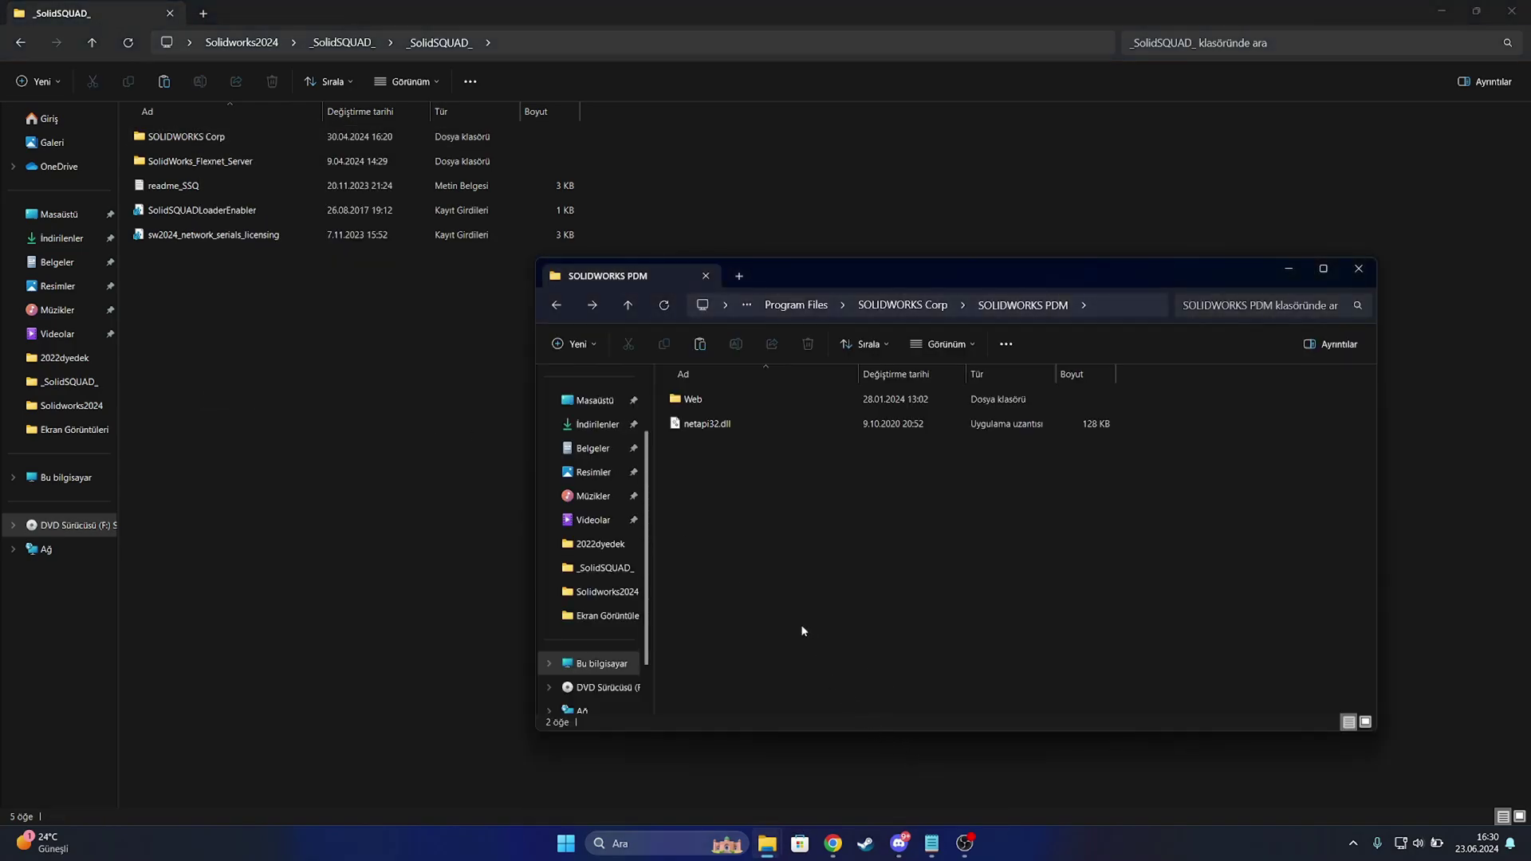
pyautogui.click(594, 665)
pyautogui.click(763, 403)
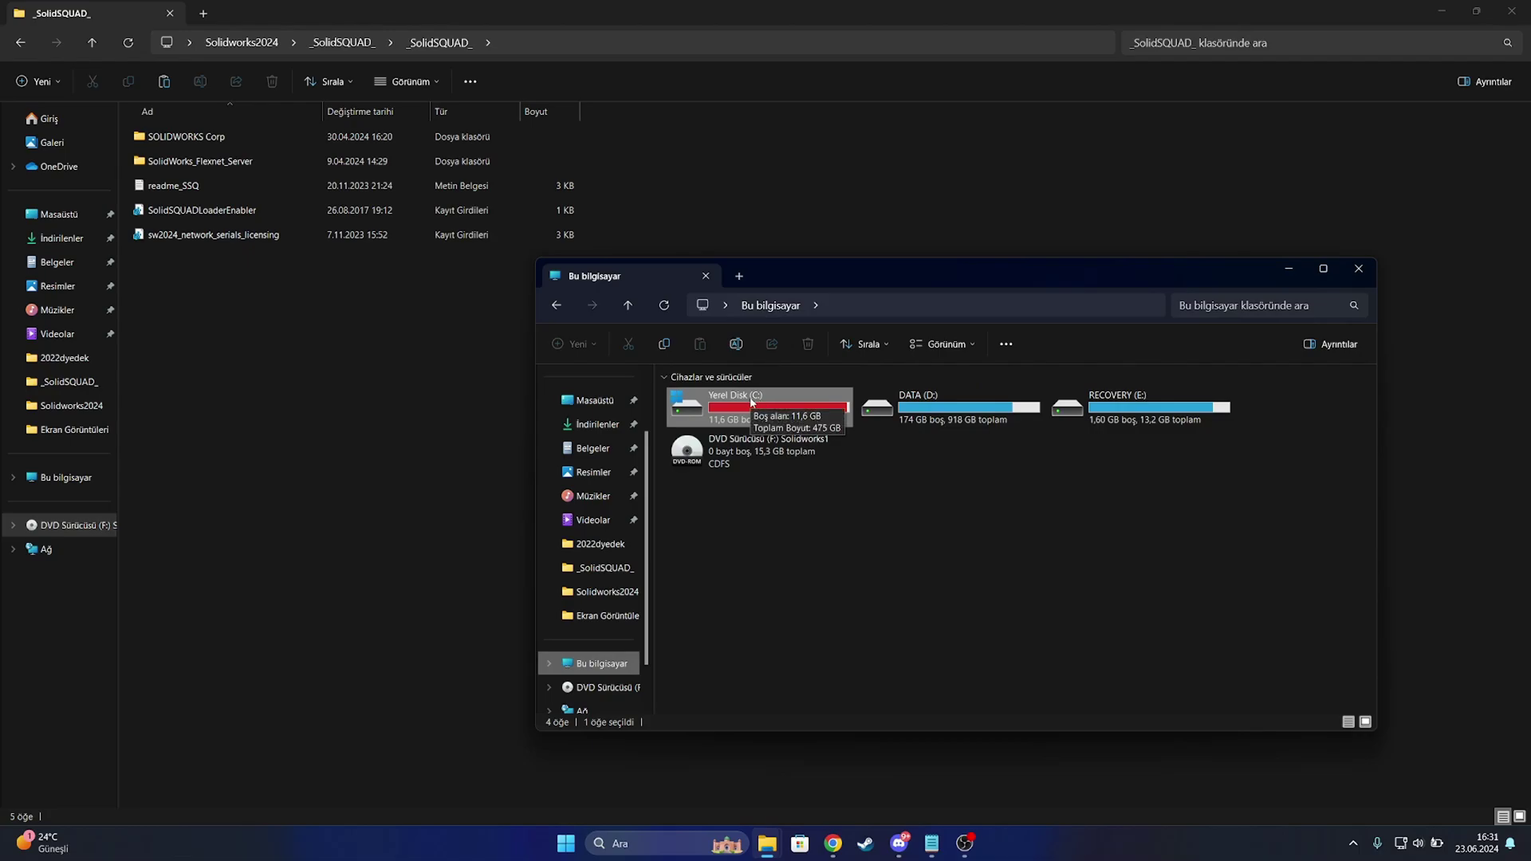
pyautogui.doubleClick(750, 403)
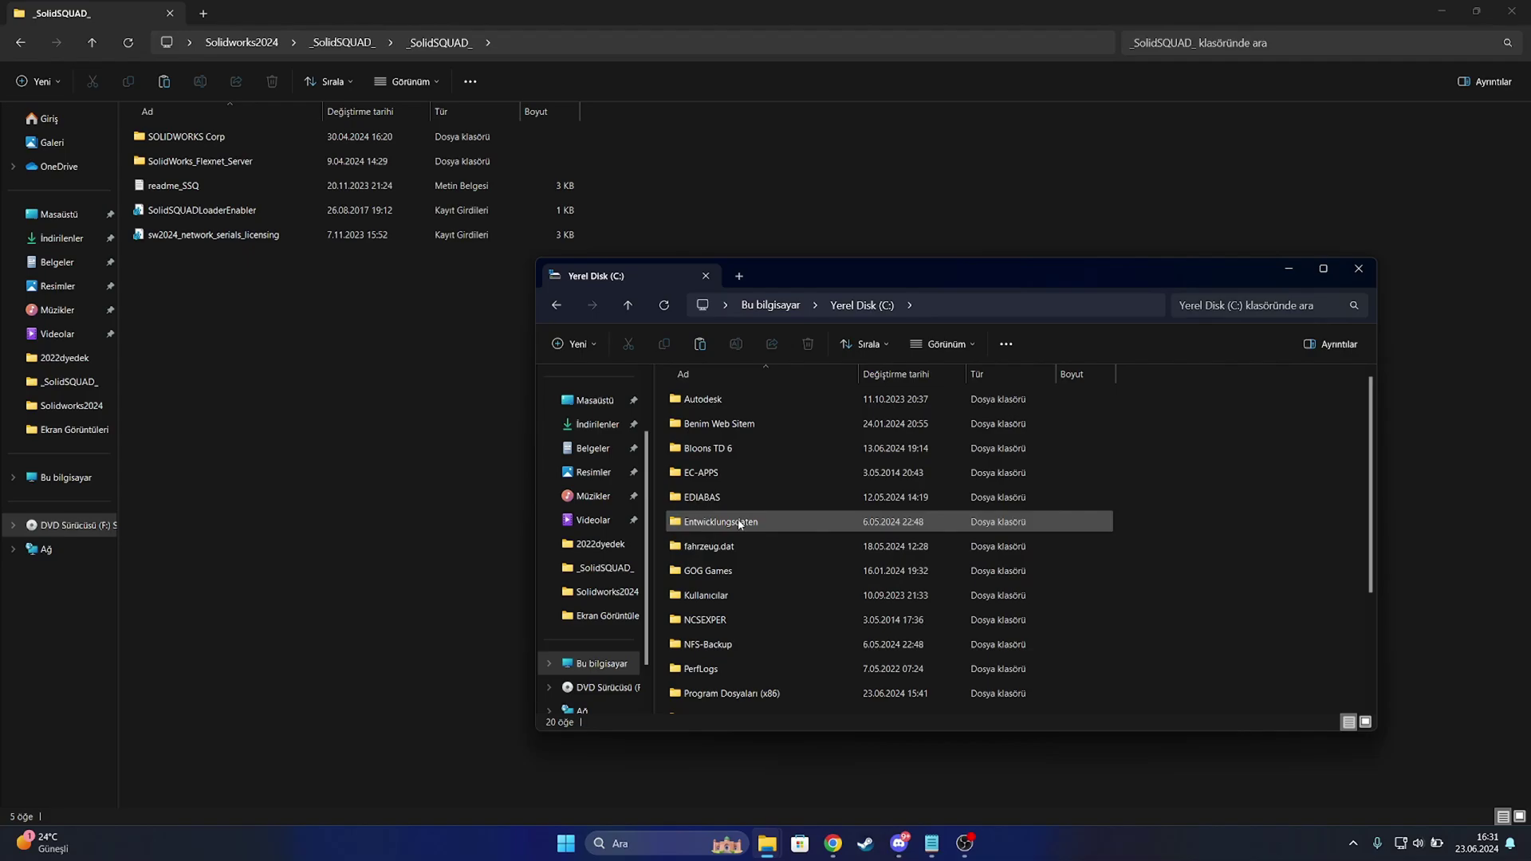
pyautogui.scroll(-1, 732, 605)
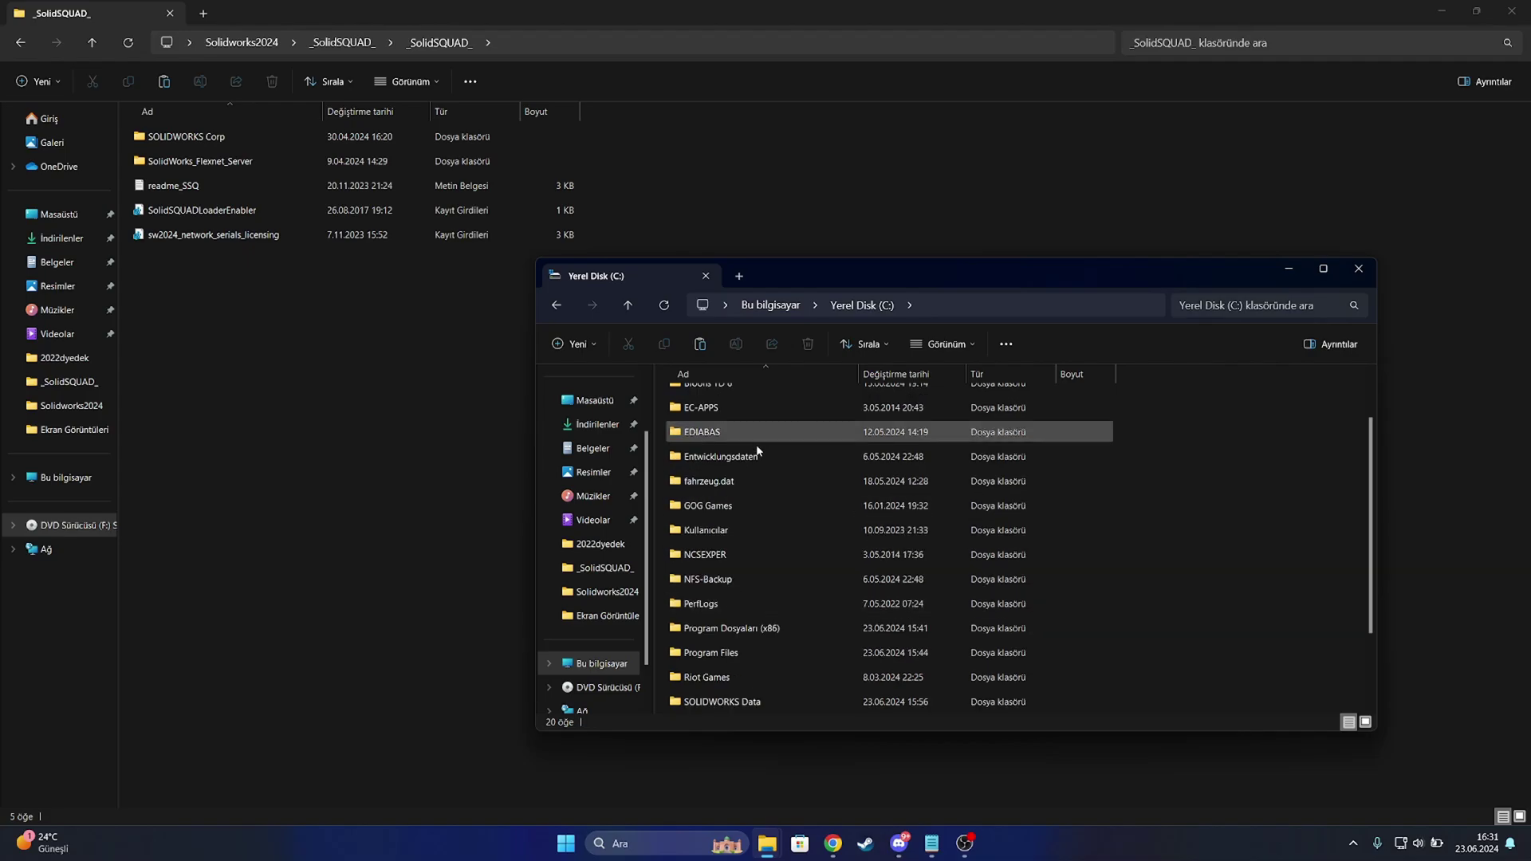
pyautogui.doubleClick(723, 653)
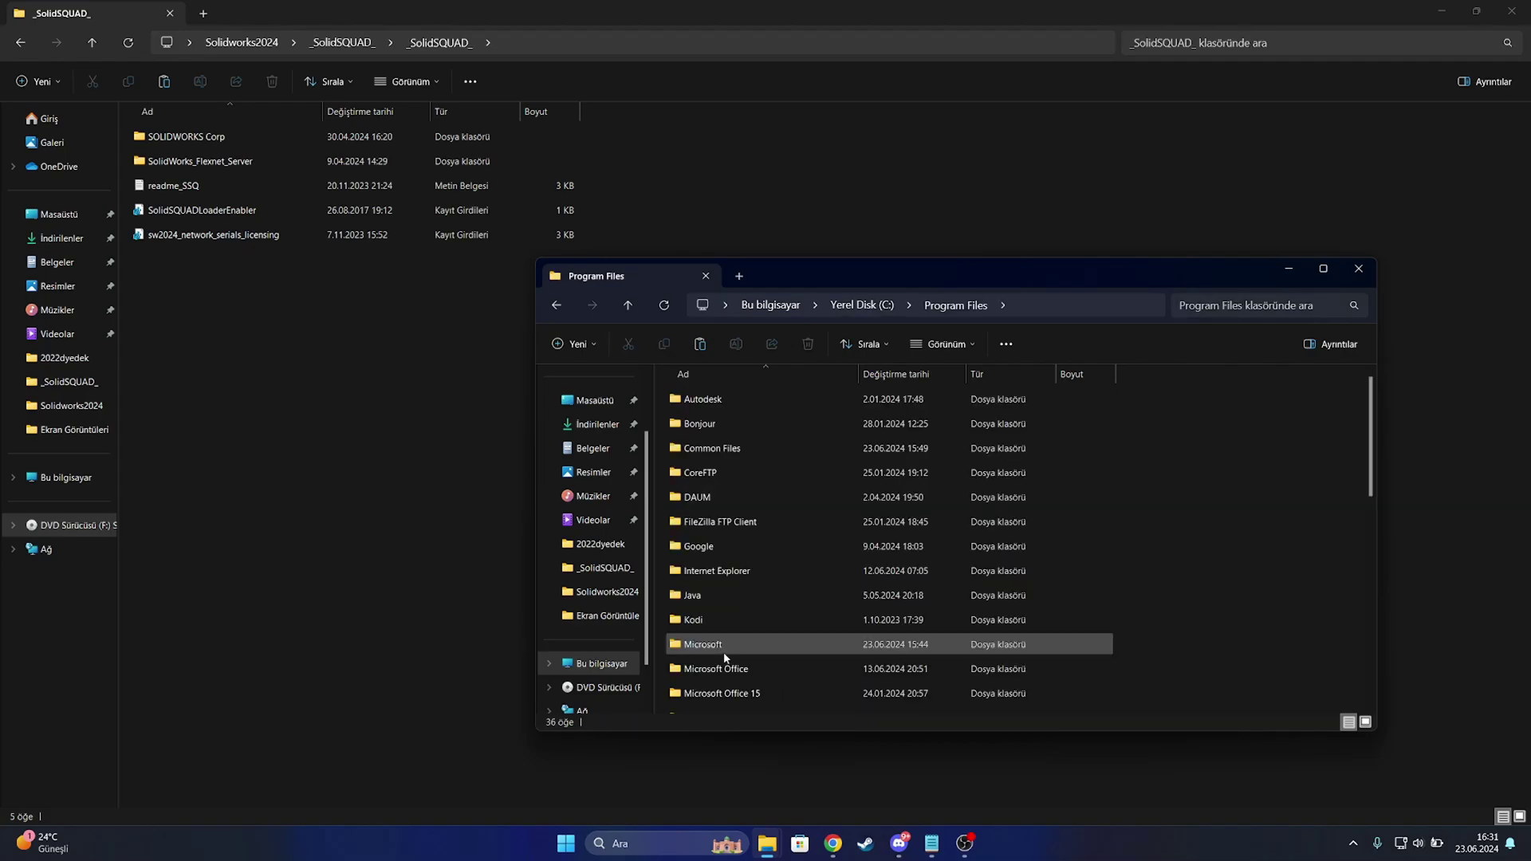
pyautogui.scroll(-6, 724, 657)
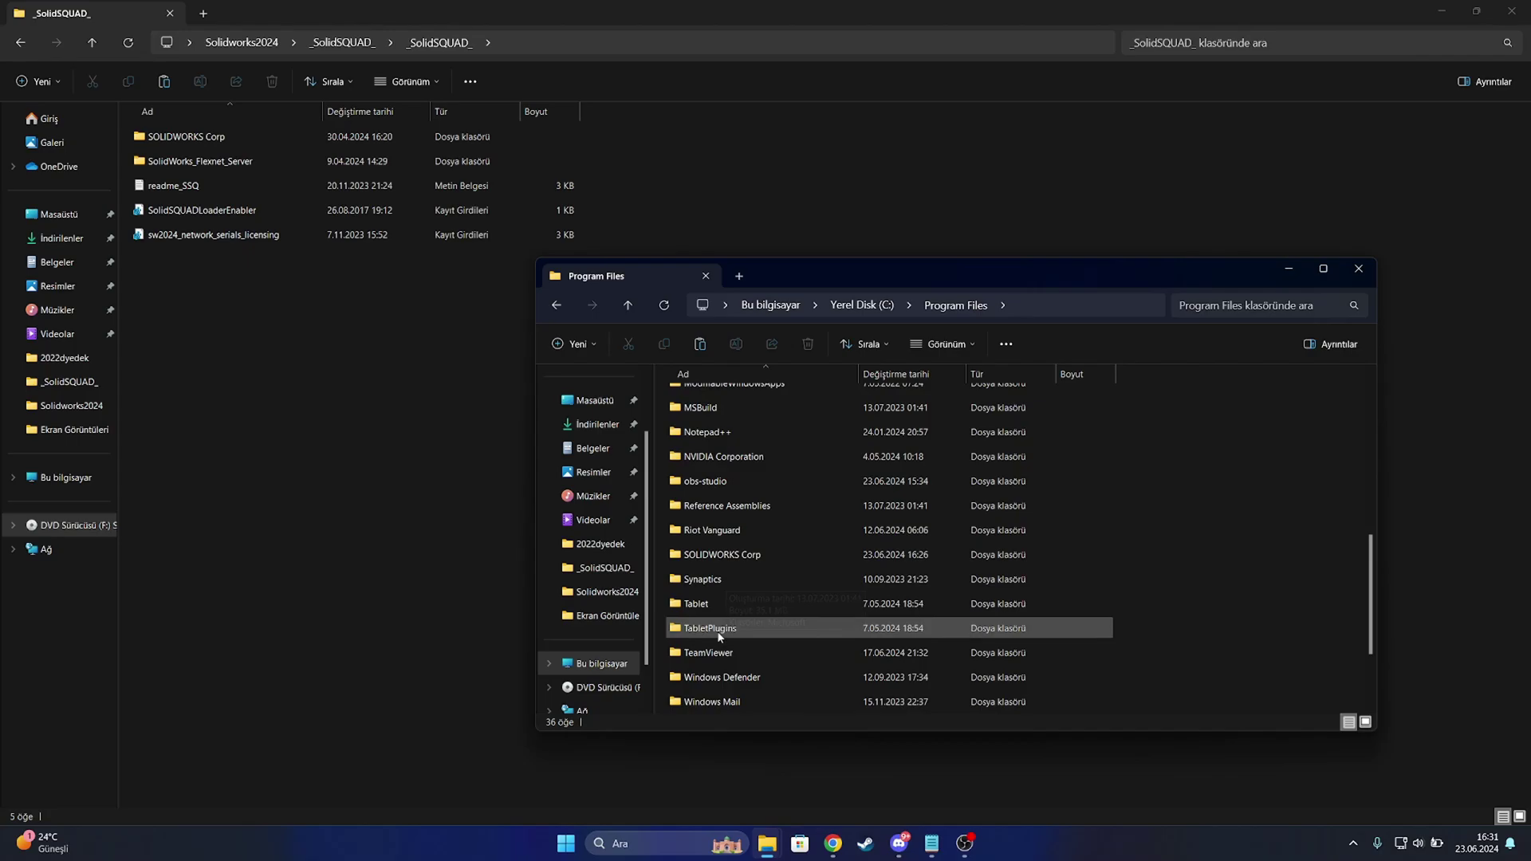
pyautogui.doubleClick(723, 560)
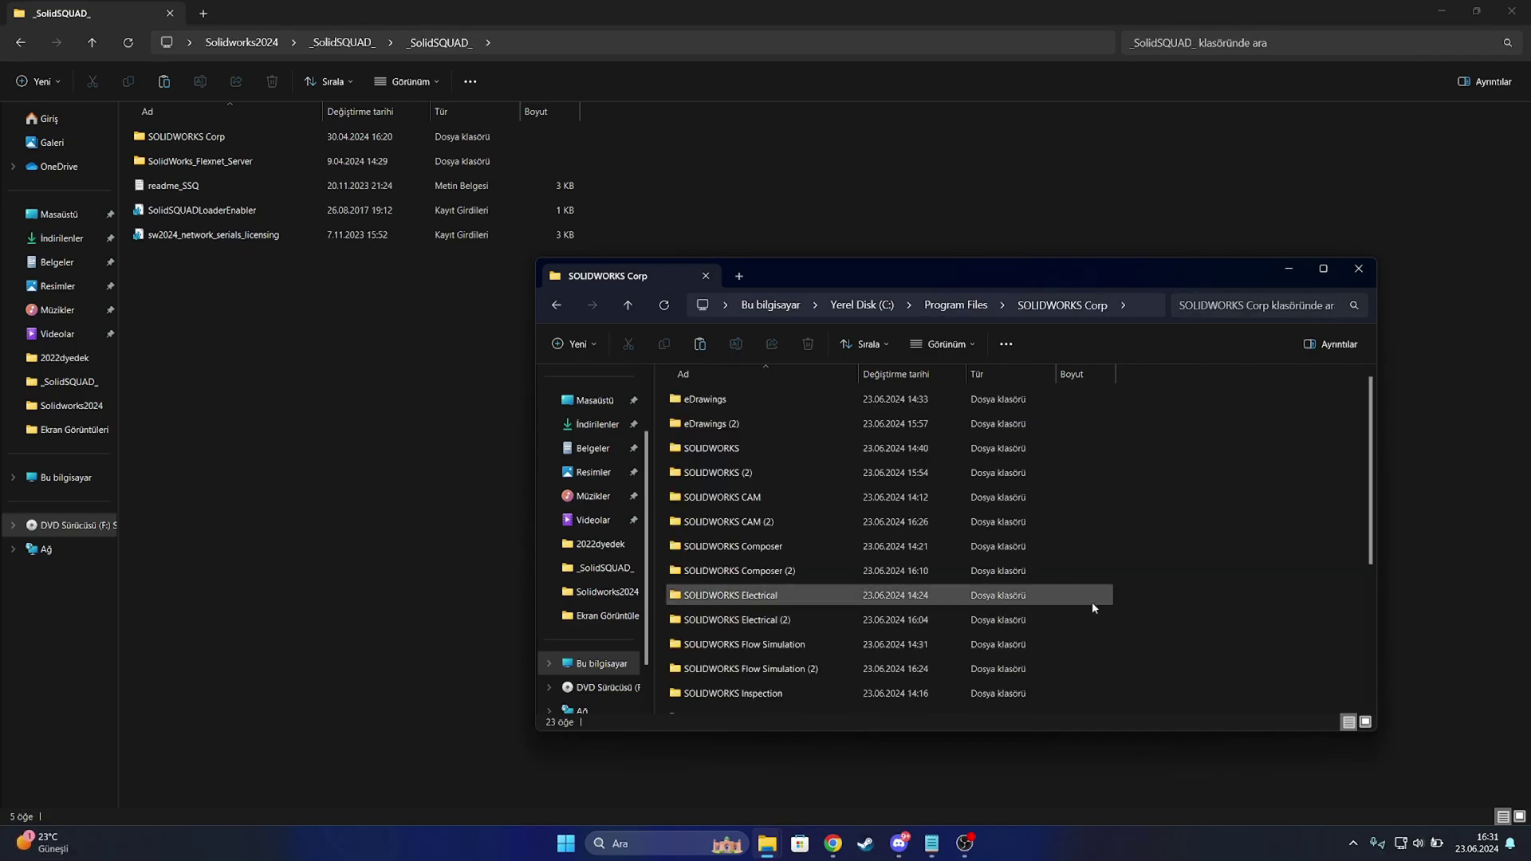
pyautogui.scroll(-3, 1109, 542)
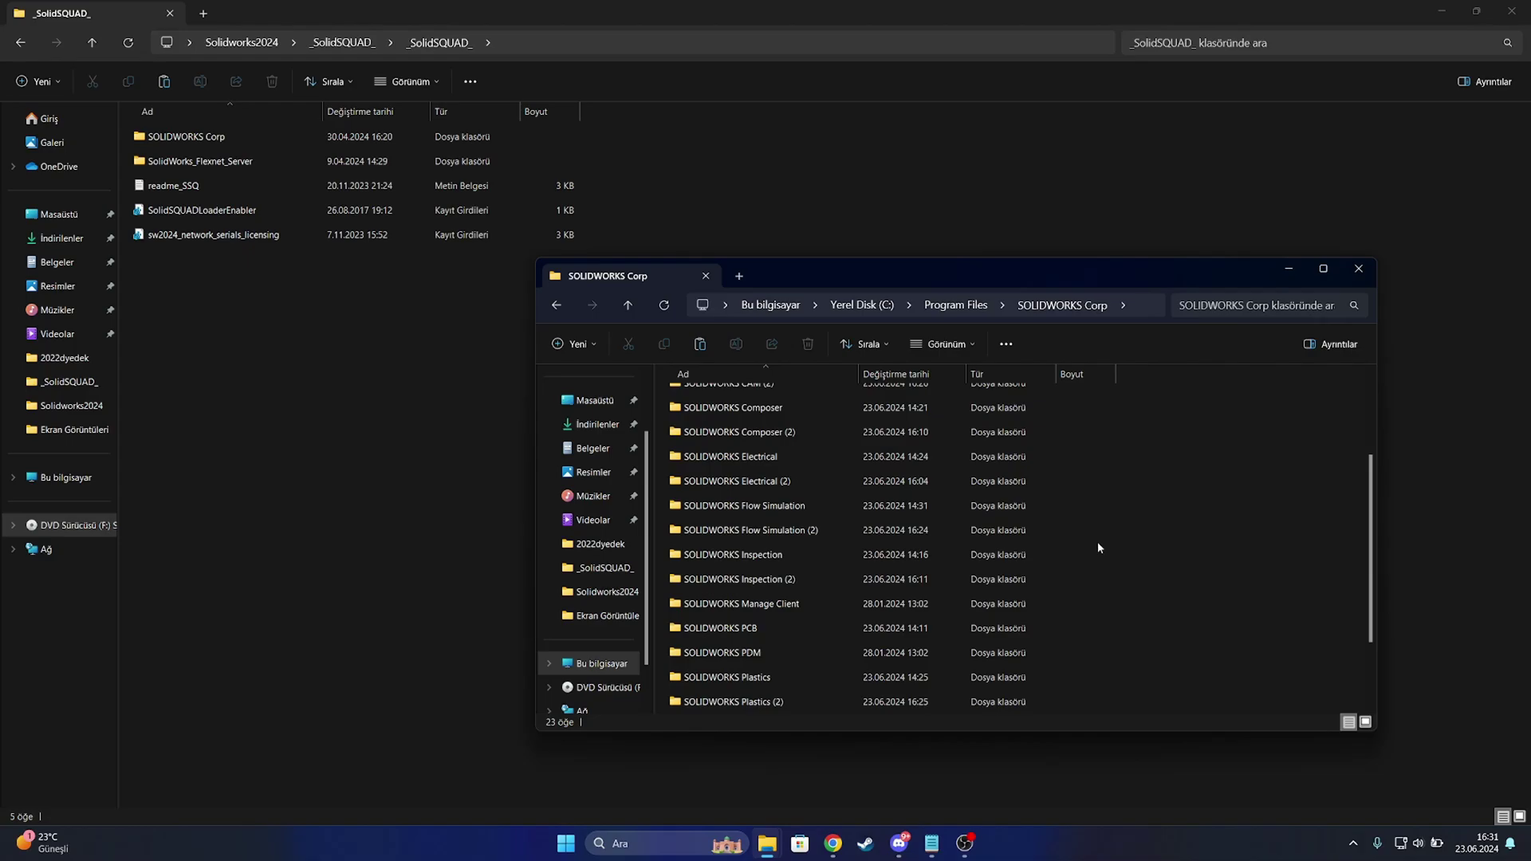
# Compare the subfolders of the package's SOLIDWORKS Corp folder with those of the installed SOLIDWORKS Corp folder in Program Files
pyautogui.doubleClick(202, 138)
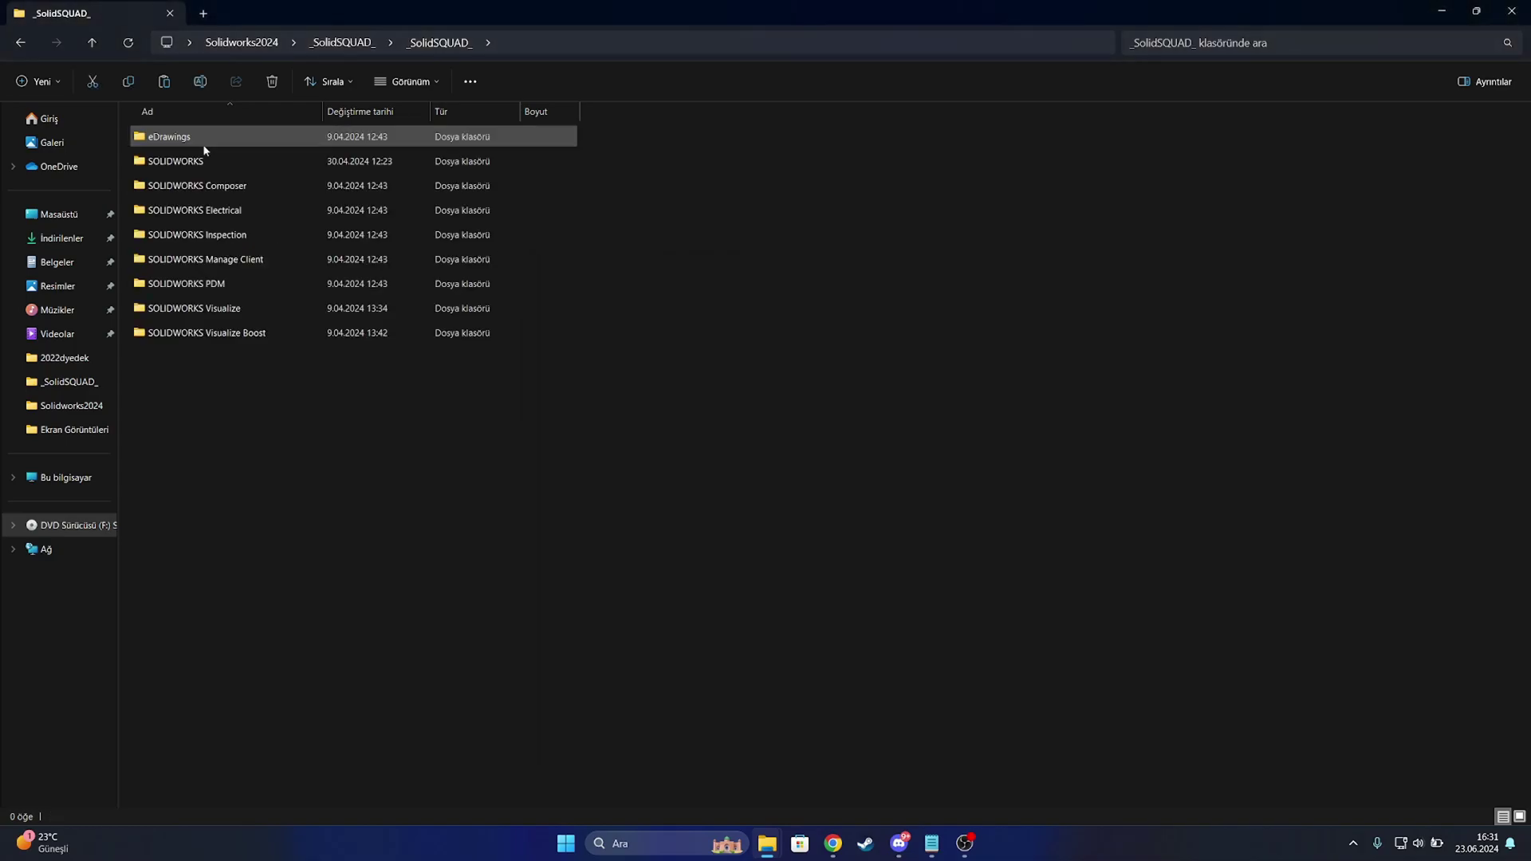
pyautogui.moveTo(775, 837)
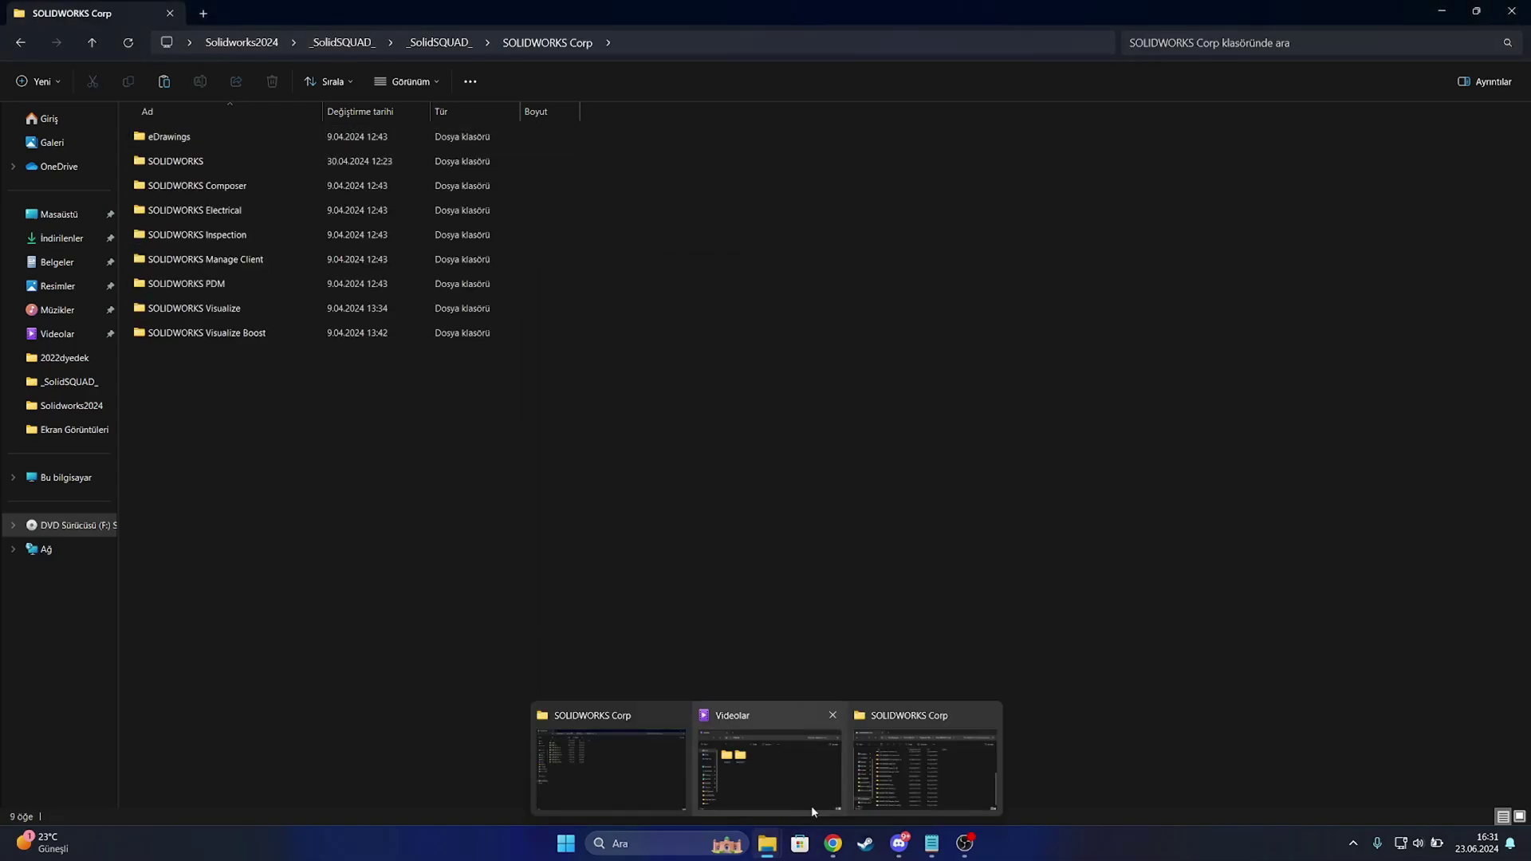
pyautogui.click(898, 735)
pyautogui.moveTo(235, 430); pyautogui.dragTo(157, 129)
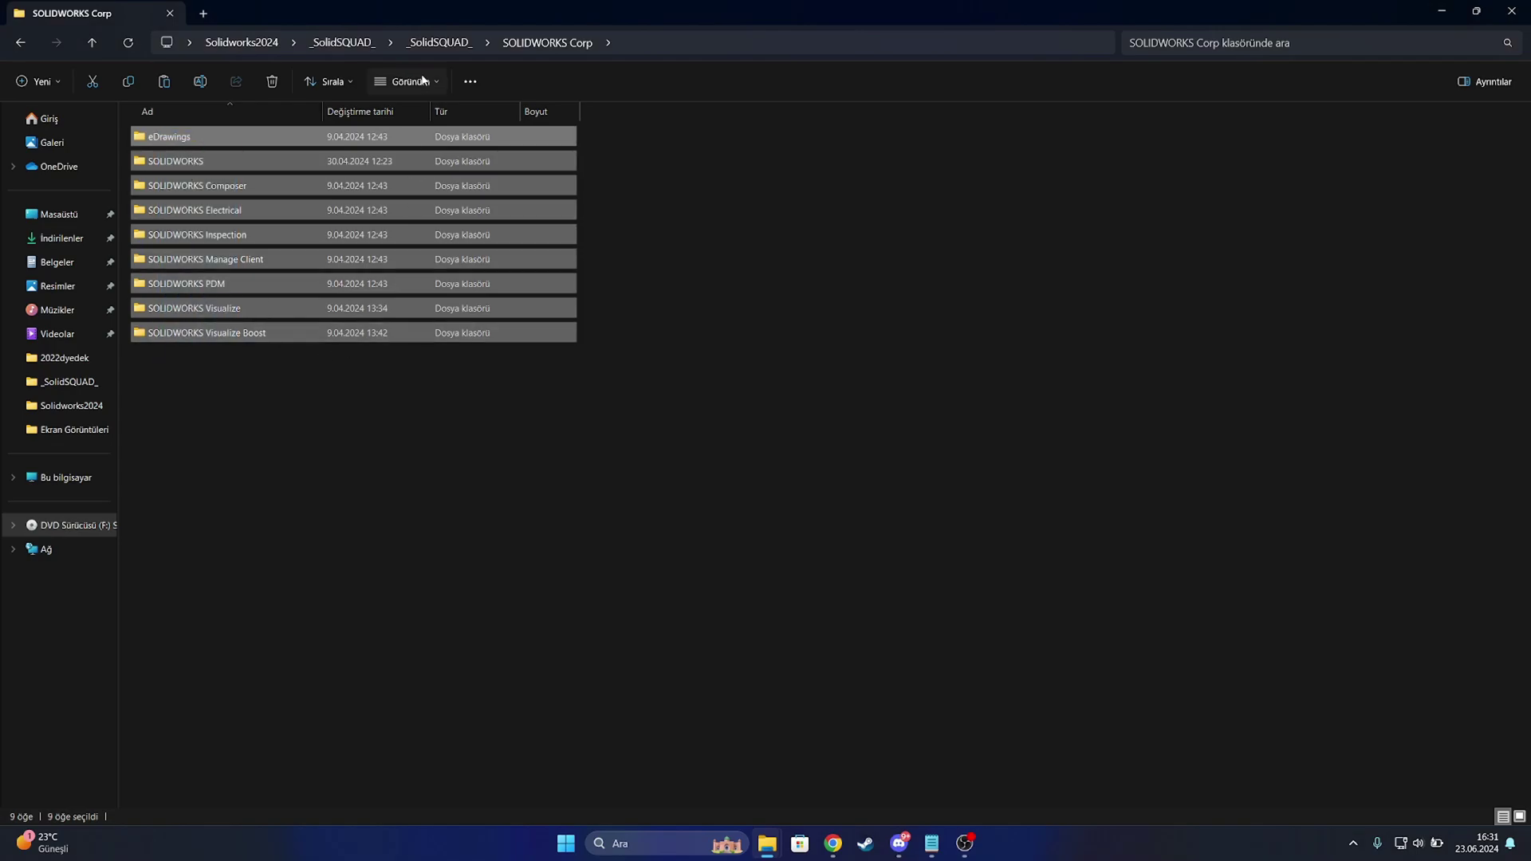
pyautogui.click(423, 47)
pyautogui.rightClick(206, 138)
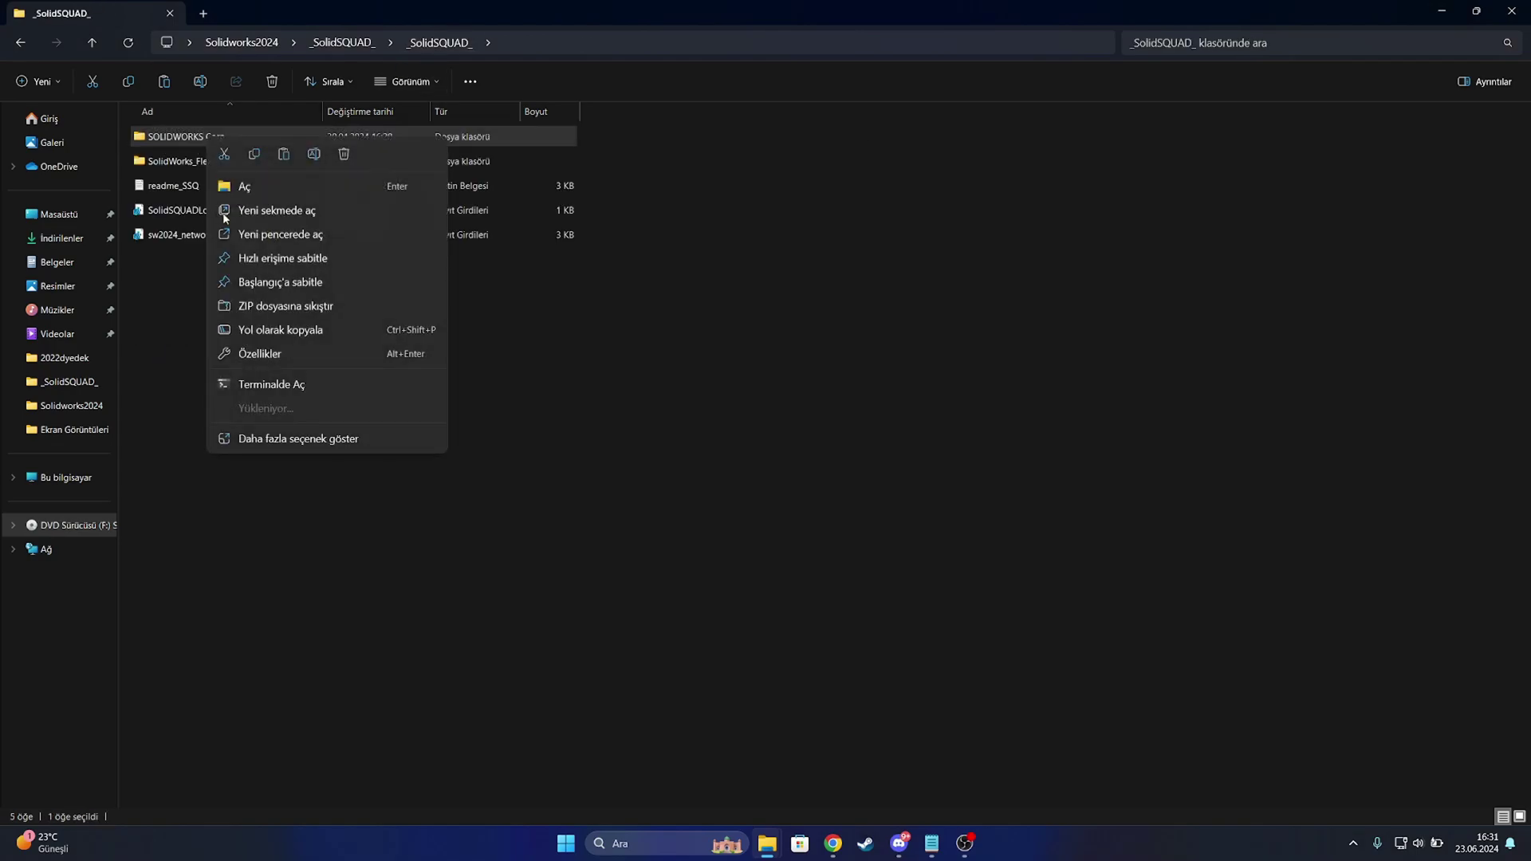
pyautogui.click(763, 670)
pyautogui.moveTo(767, 843)
pyautogui.click(924, 745)
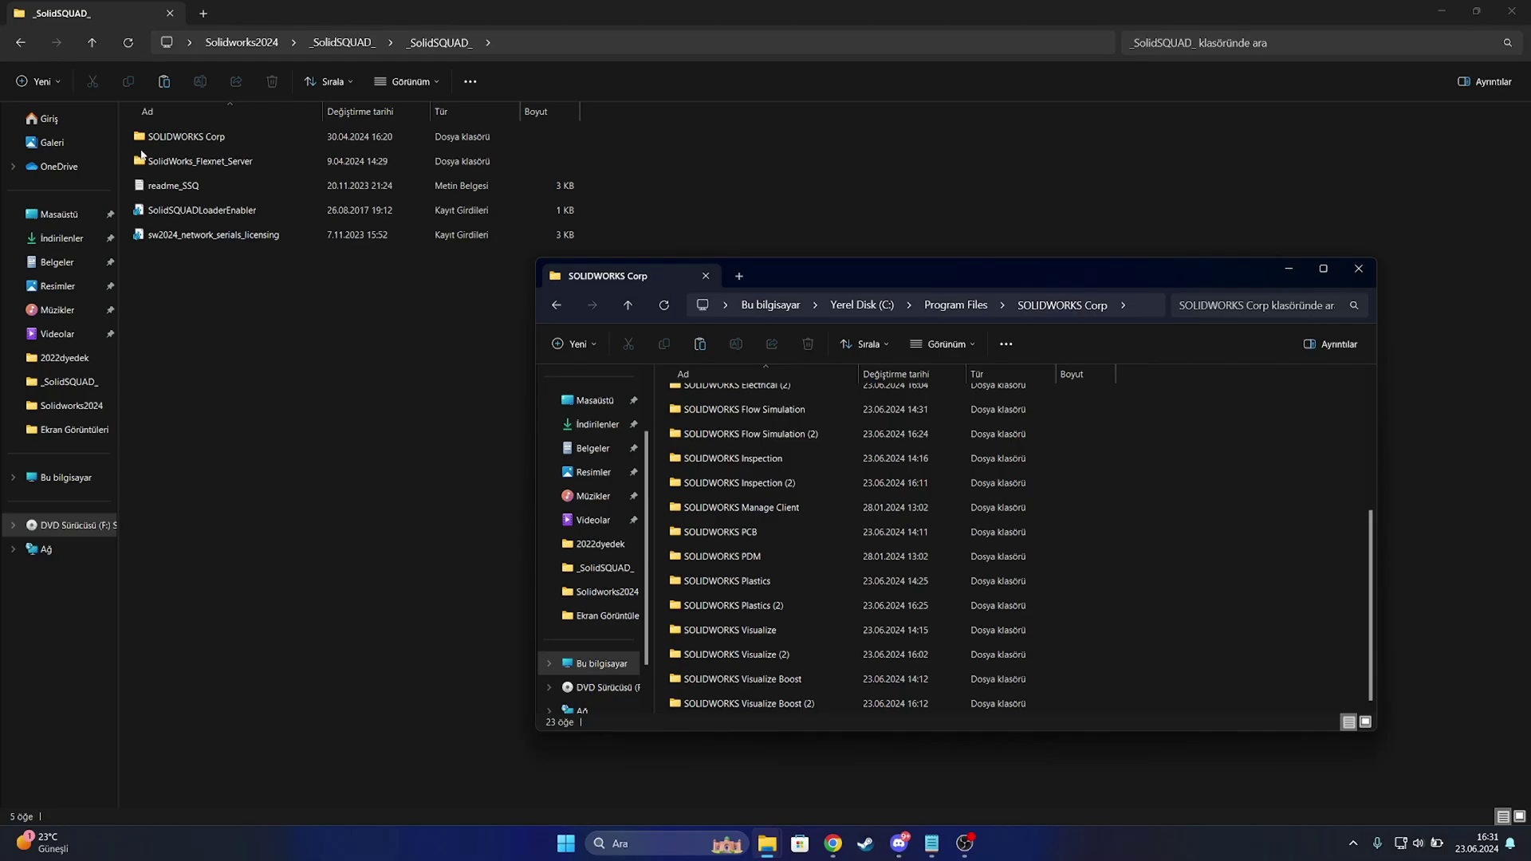
# Copy all subfolders inside the package's SOLIDWORKS Corp folder, from eDrawings through SOLIDWORKS Visualize Boost
pyautogui.doubleClick(164, 137)
pyautogui.moveTo(338, 452); pyautogui.dragTo(206, 111)
pyautogui.rightClick(192, 210)
pyautogui.click(229, 470)
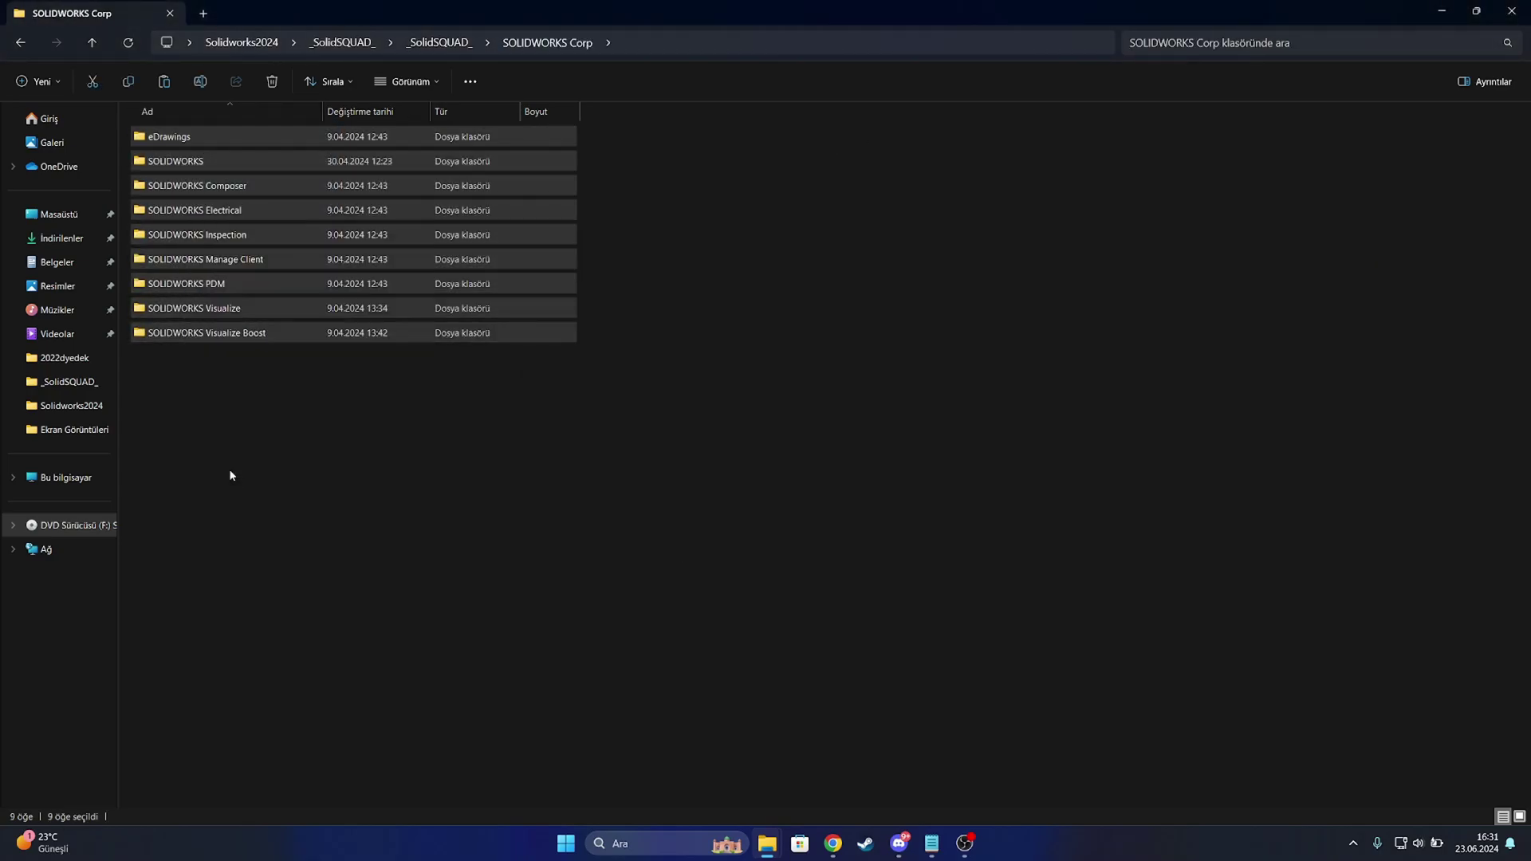
# Paste the copied folders into C:\Program Files\SOLIDWORKS Corp, replacing the files in the destination
pyautogui.click(767, 766)
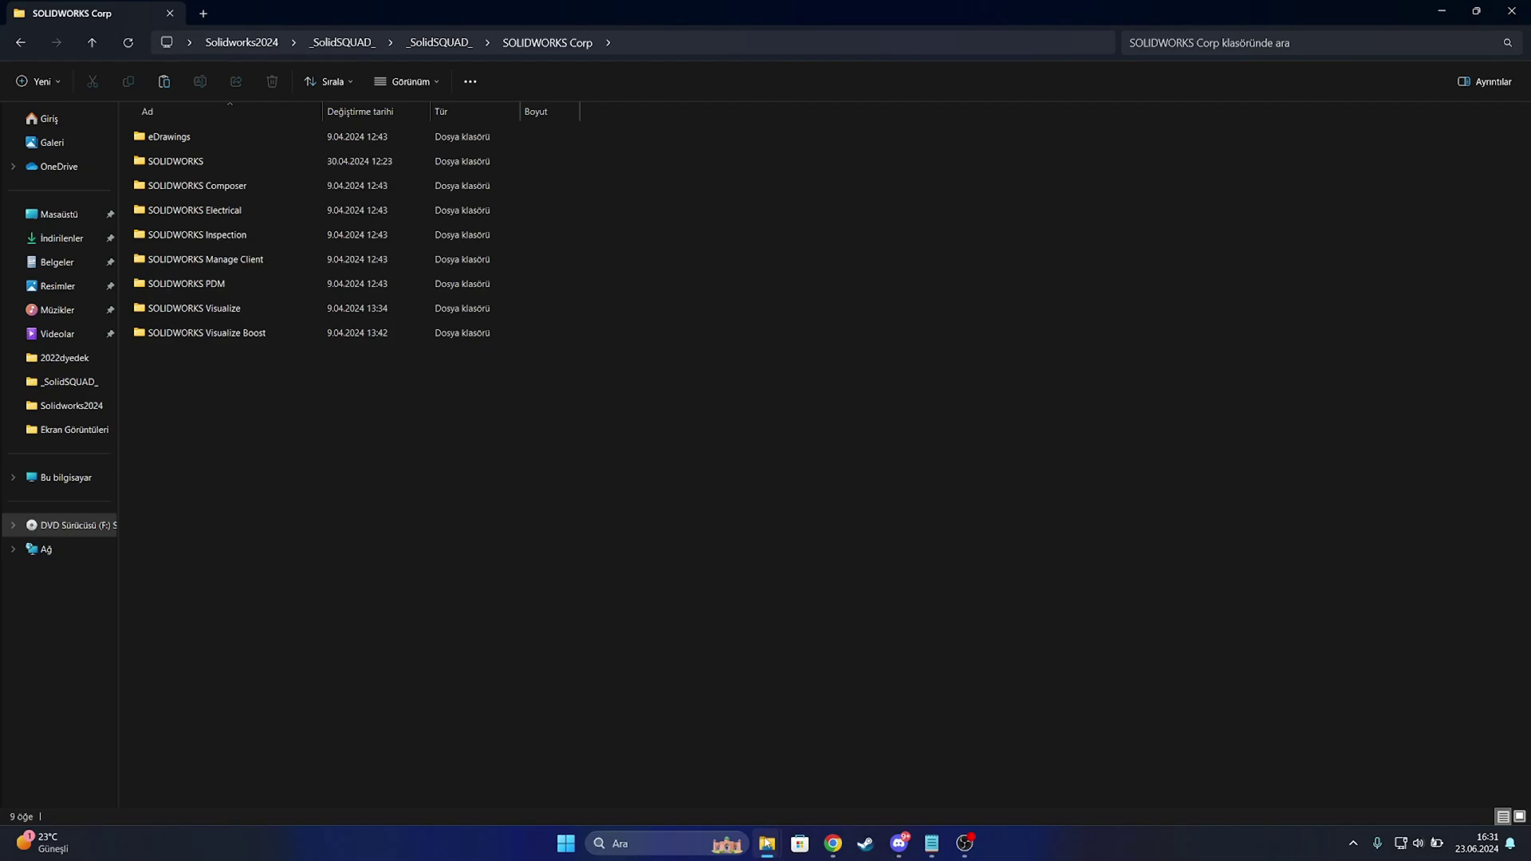
pyautogui.click(885, 757)
pyautogui.rightClick(1293, 520)
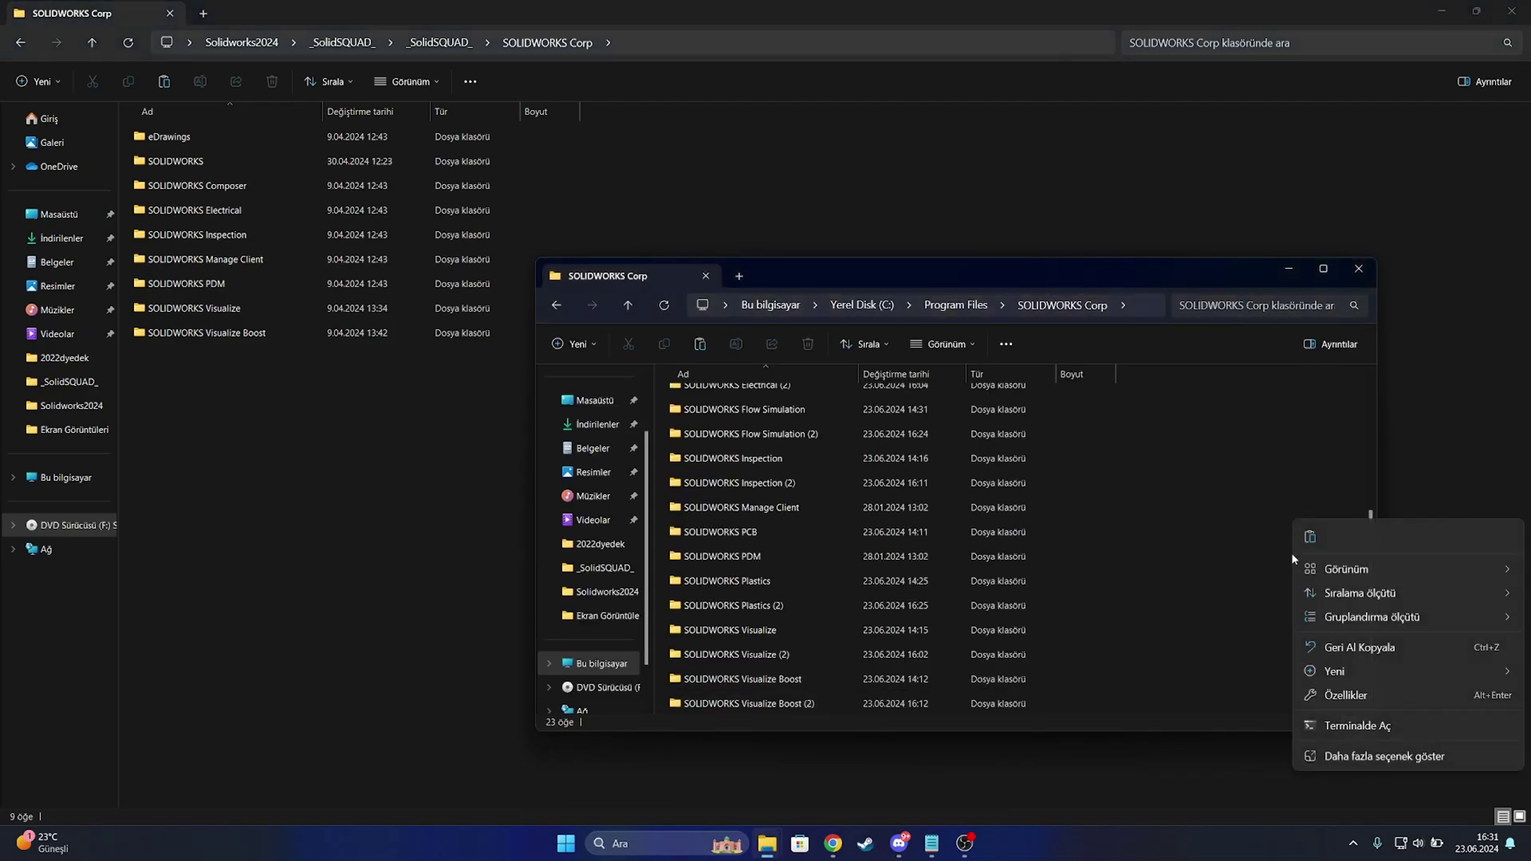
pyautogui.click(1321, 754)
pyautogui.click(1314, 624)
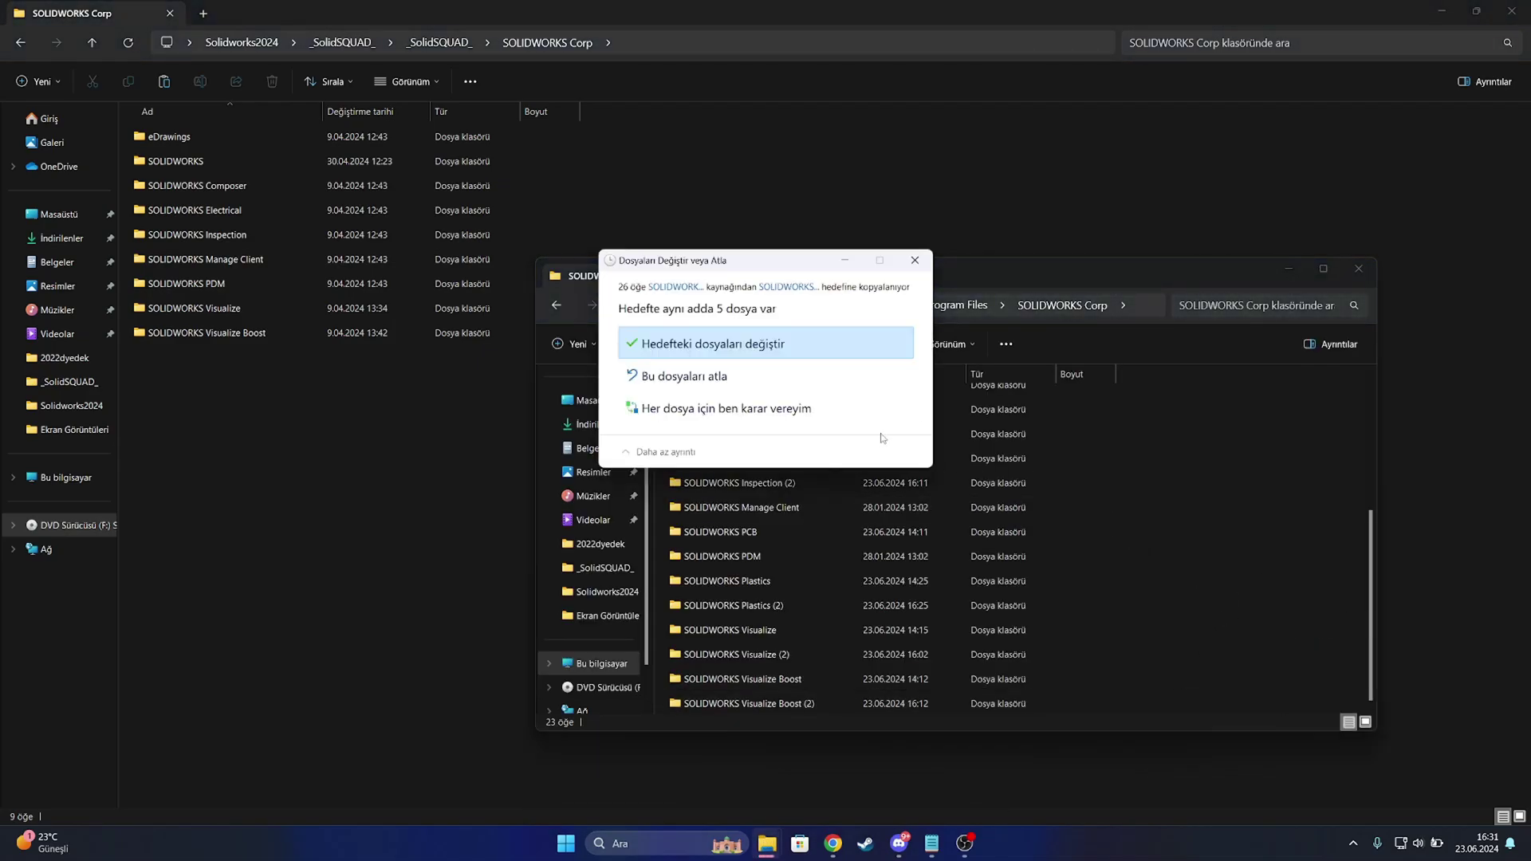
pyautogui.click(688, 343)
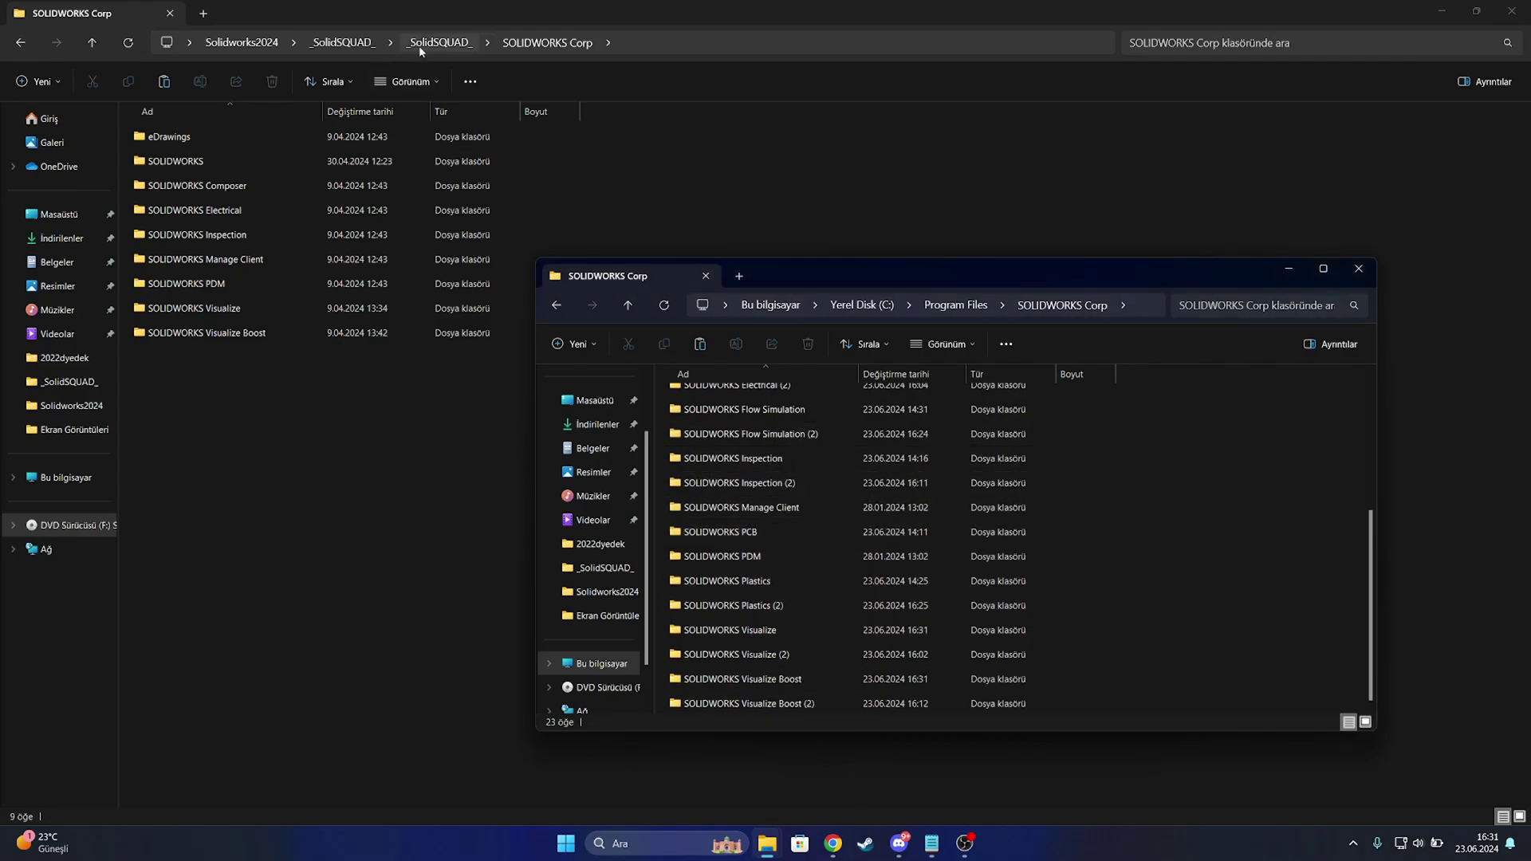
# Return to the inner _SolidSQUAD_ folder and add the SolidSQUADLoaderEnabler entries to the Windows registry
pyautogui.click(439, 42)
pyautogui.click(238, 306)
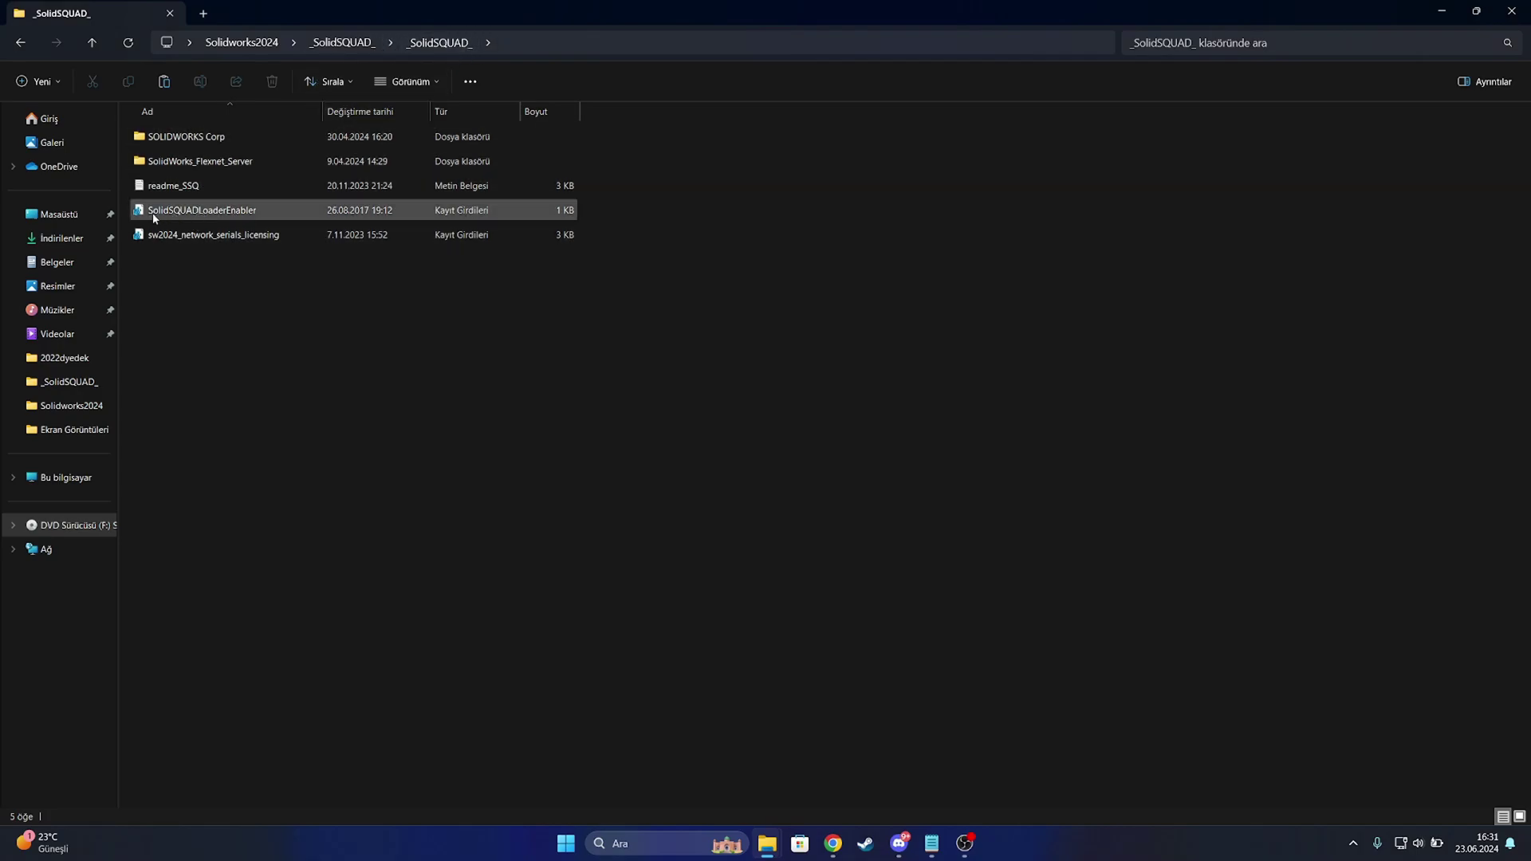
pyautogui.rightClick(198, 212)
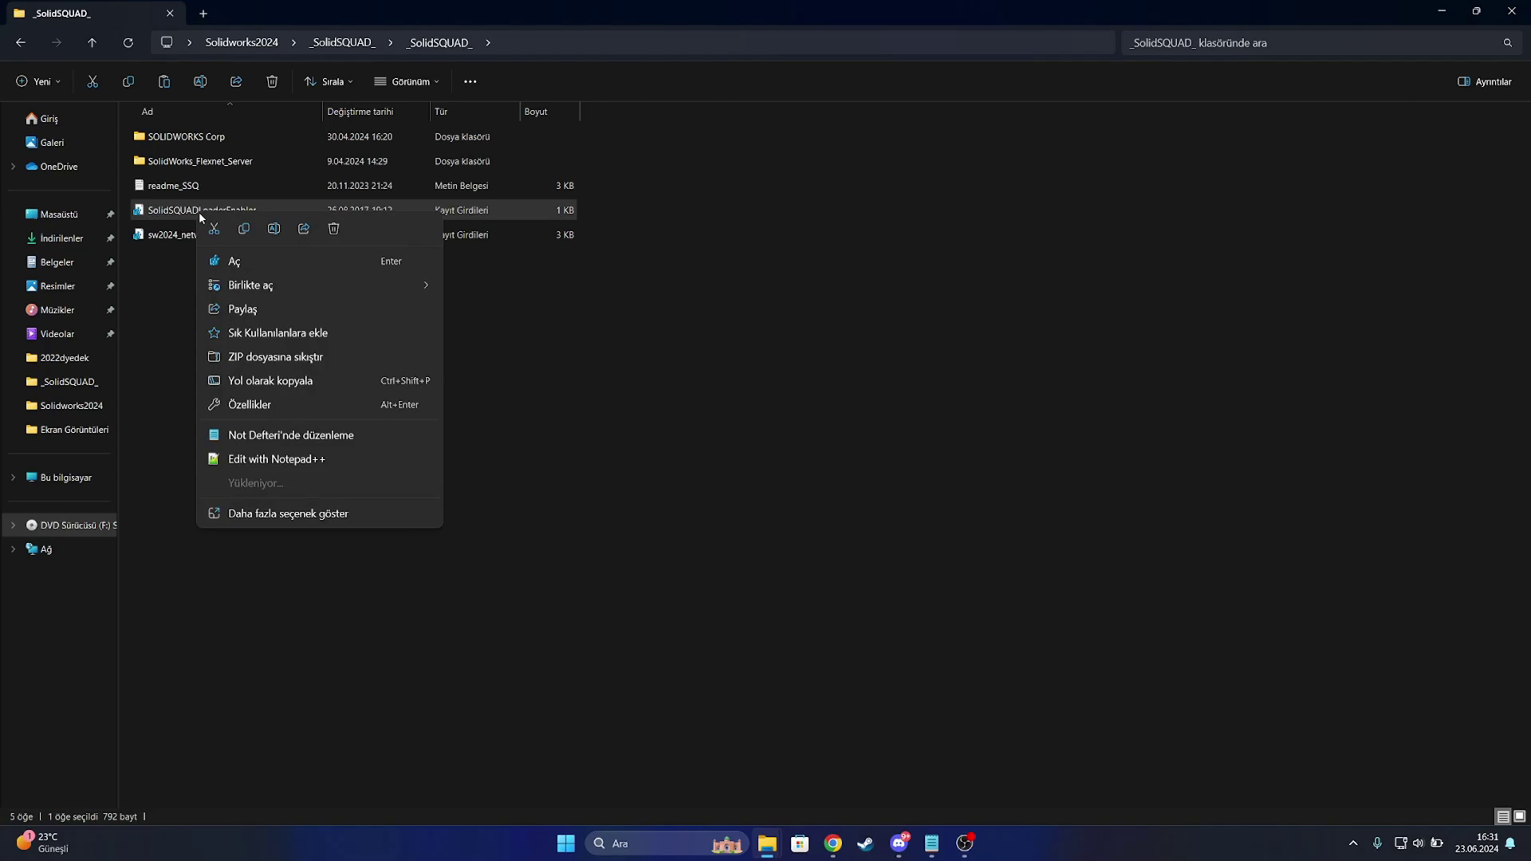
pyautogui.click(239, 260)
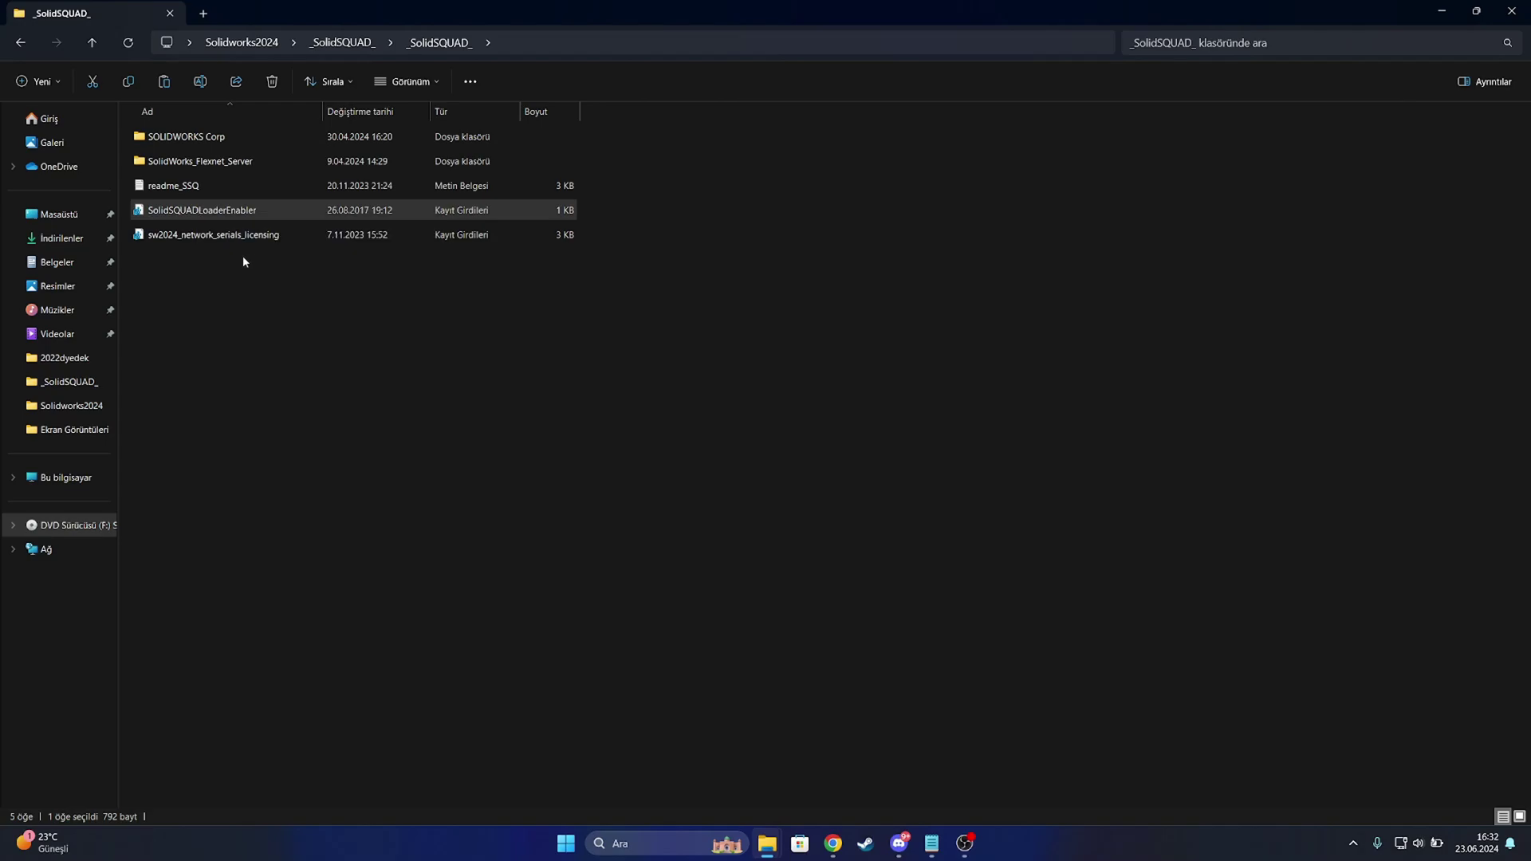
pyautogui.click(877, 448)
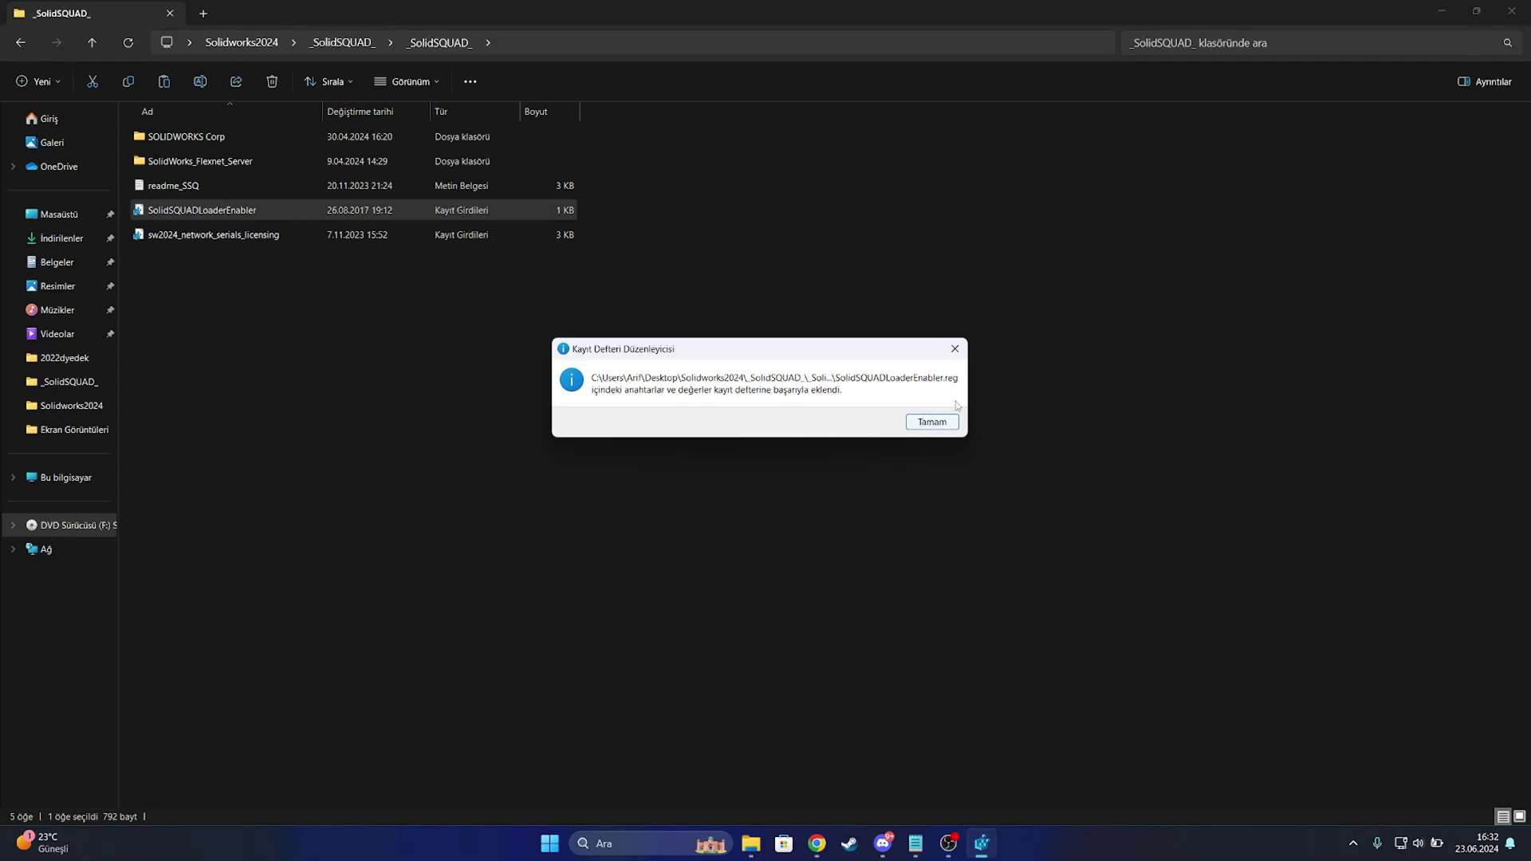
# Finish the registry import, find SOLIDWORKS 2024 with the Windows search and launch it
pyautogui.click(932, 422)
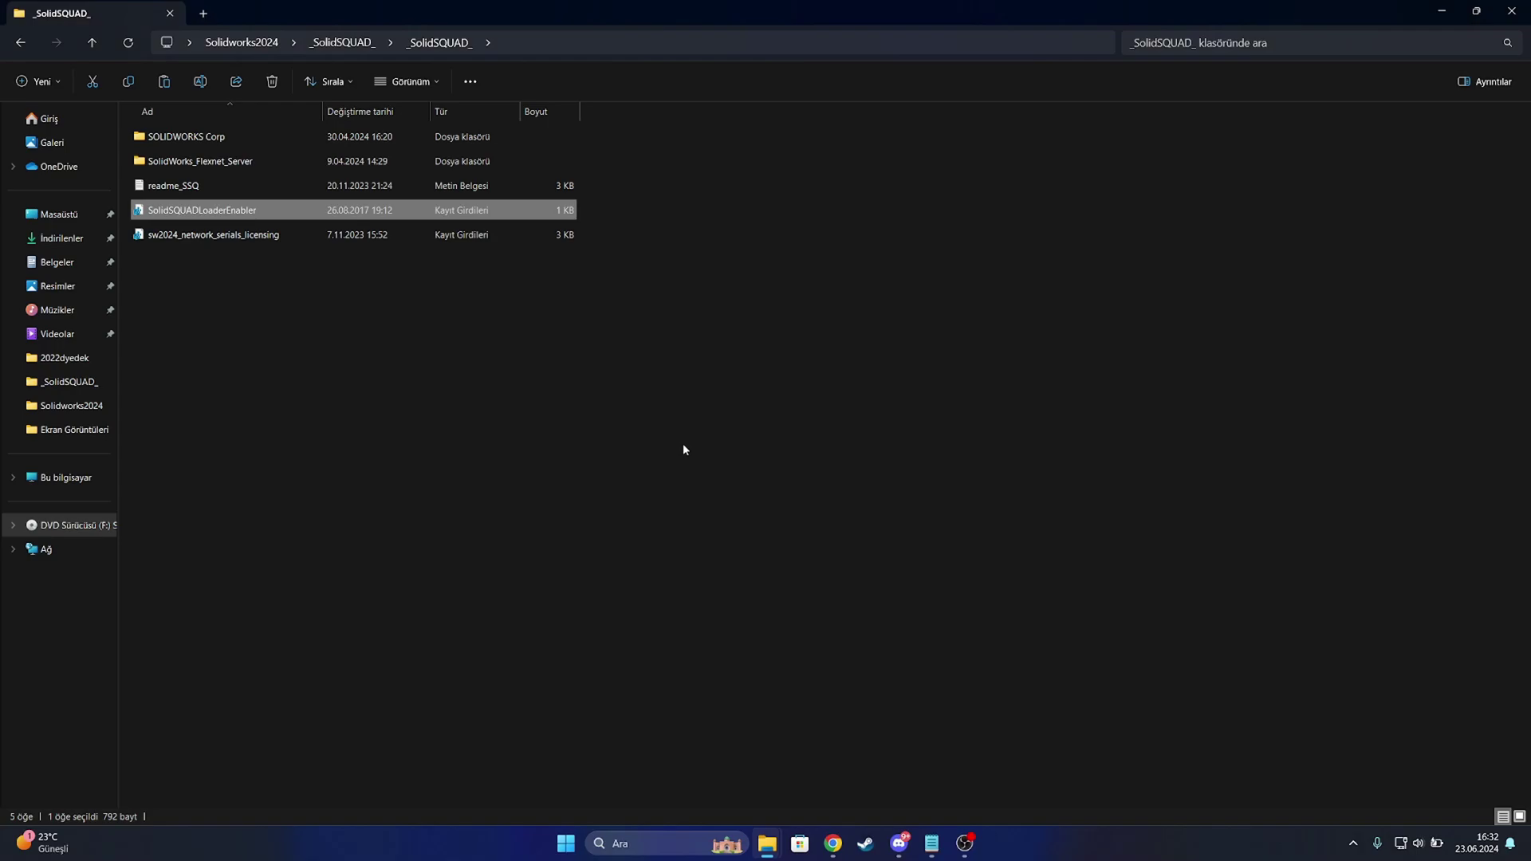
pyautogui.click(724, 397)
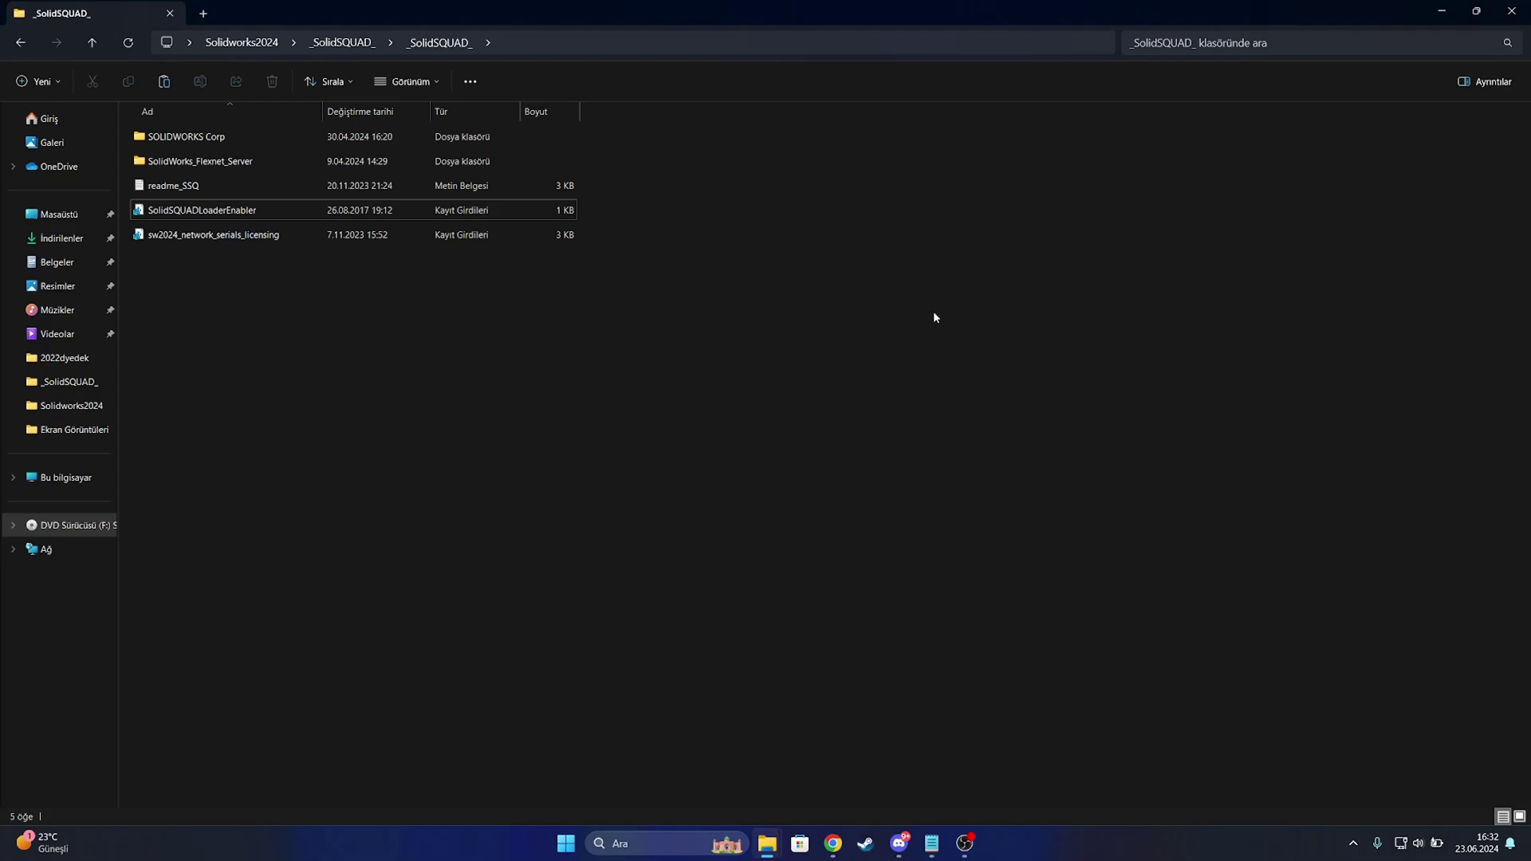
pyautogui.click(650, 835)
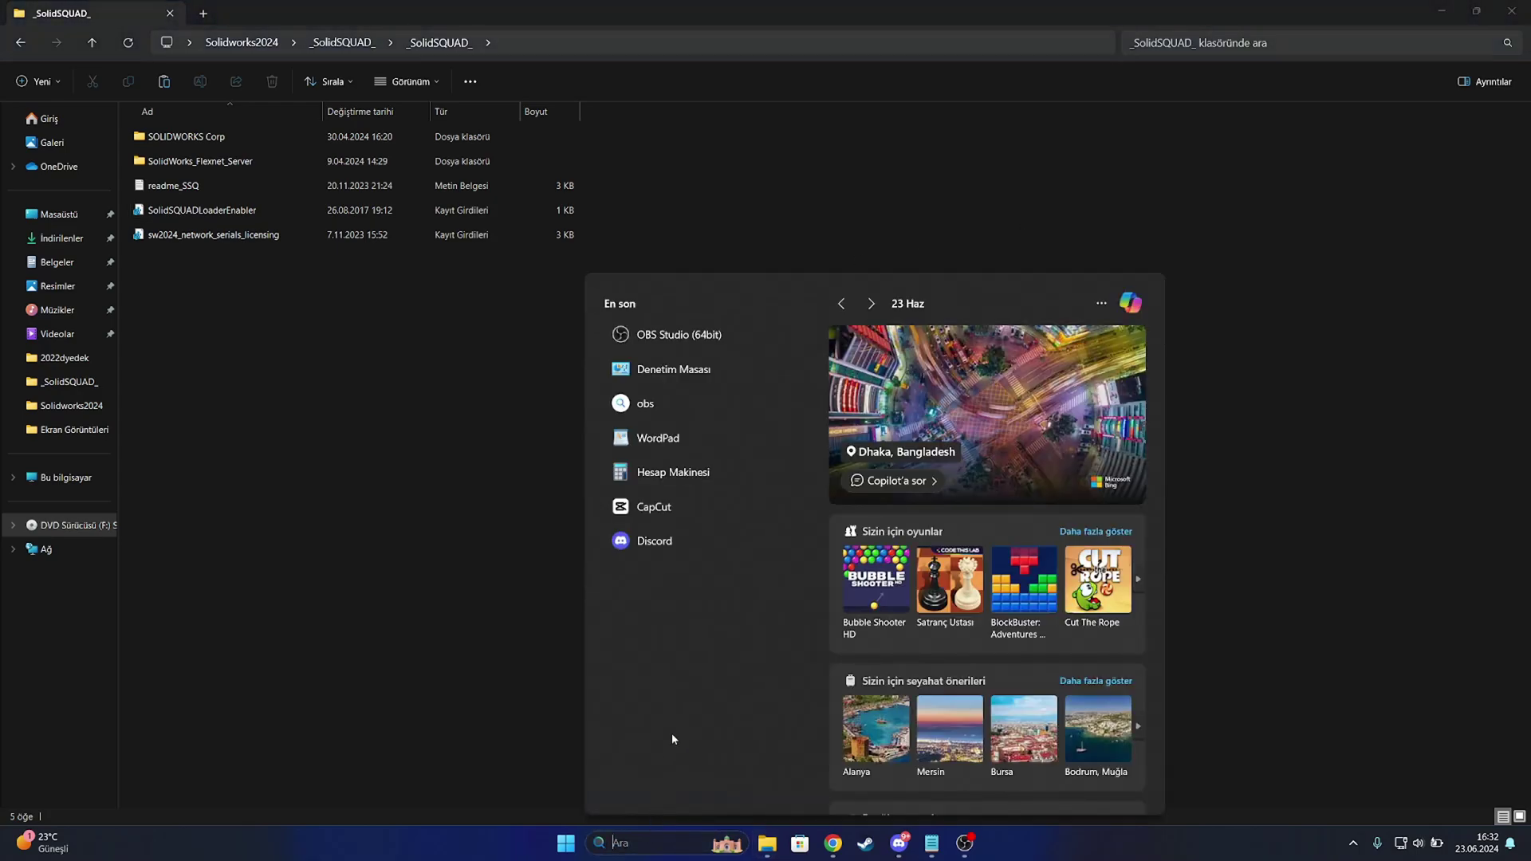
pyautogui.write('sol')
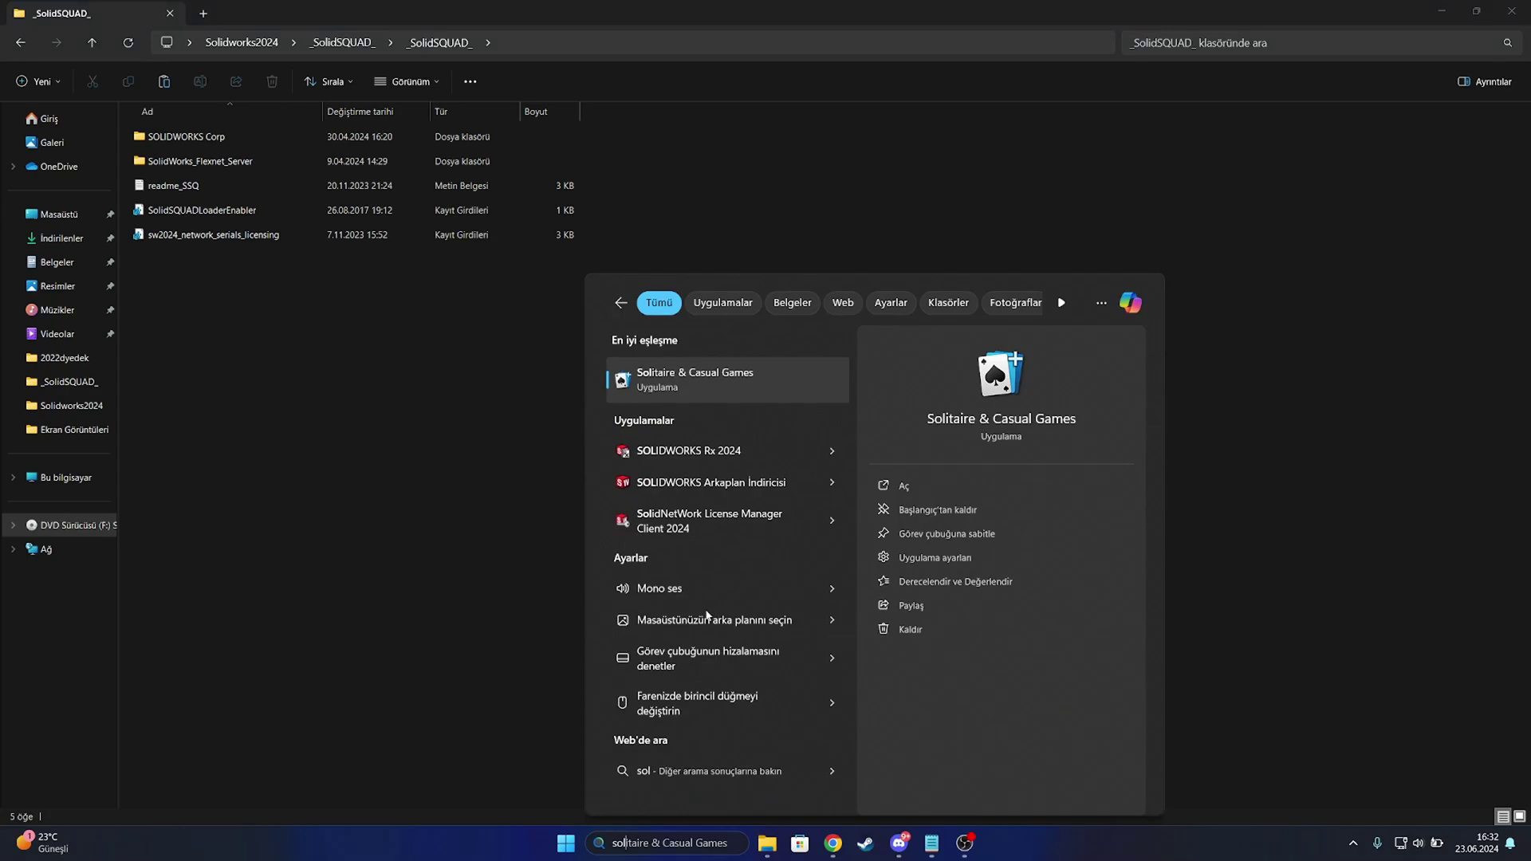
pyautogui.write('idWORKS 2024')
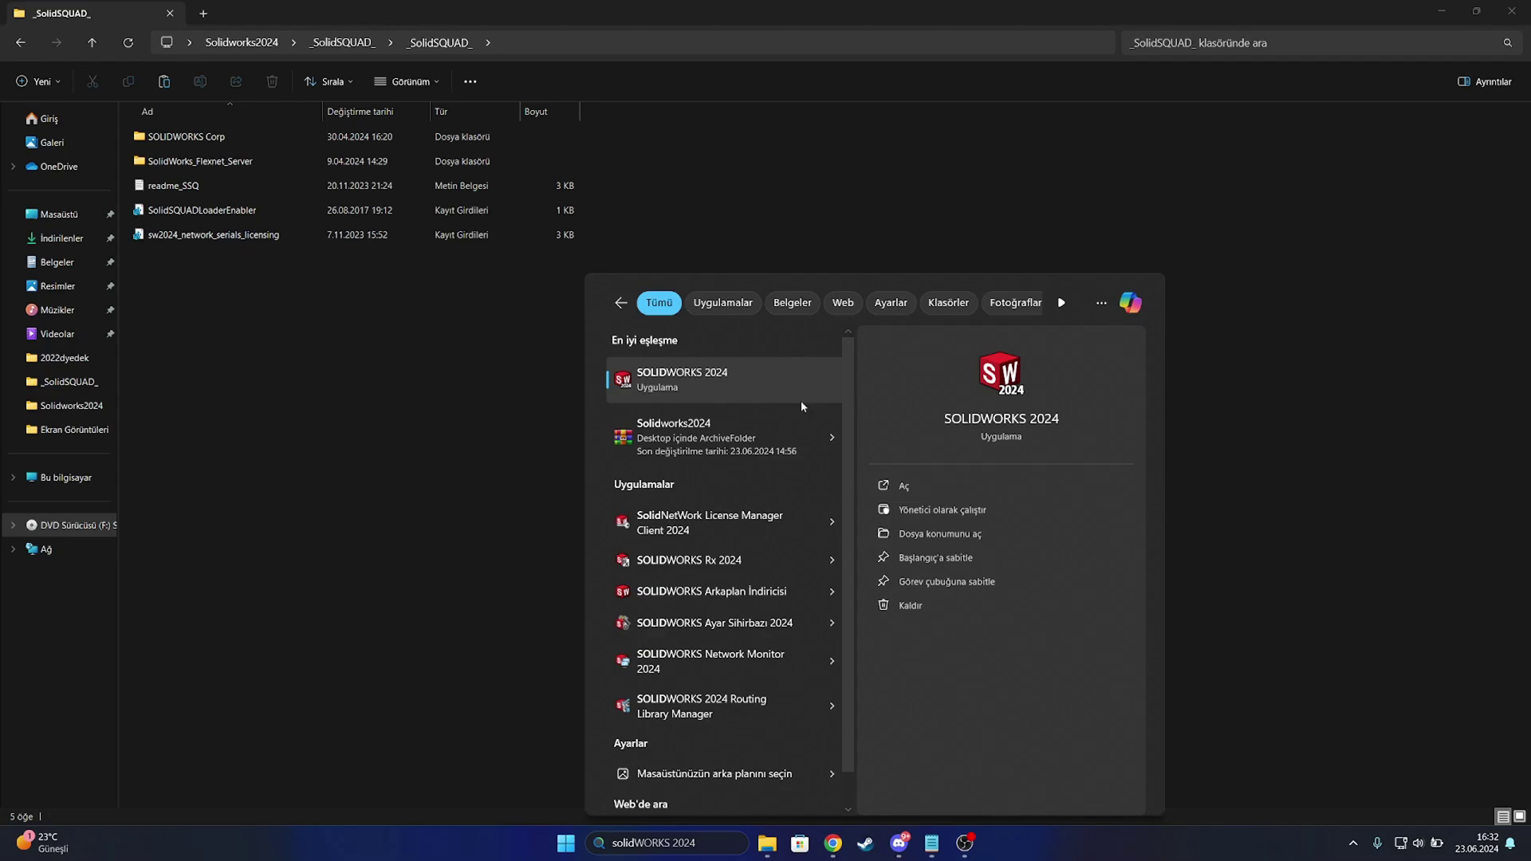
pyautogui.click(748, 393)
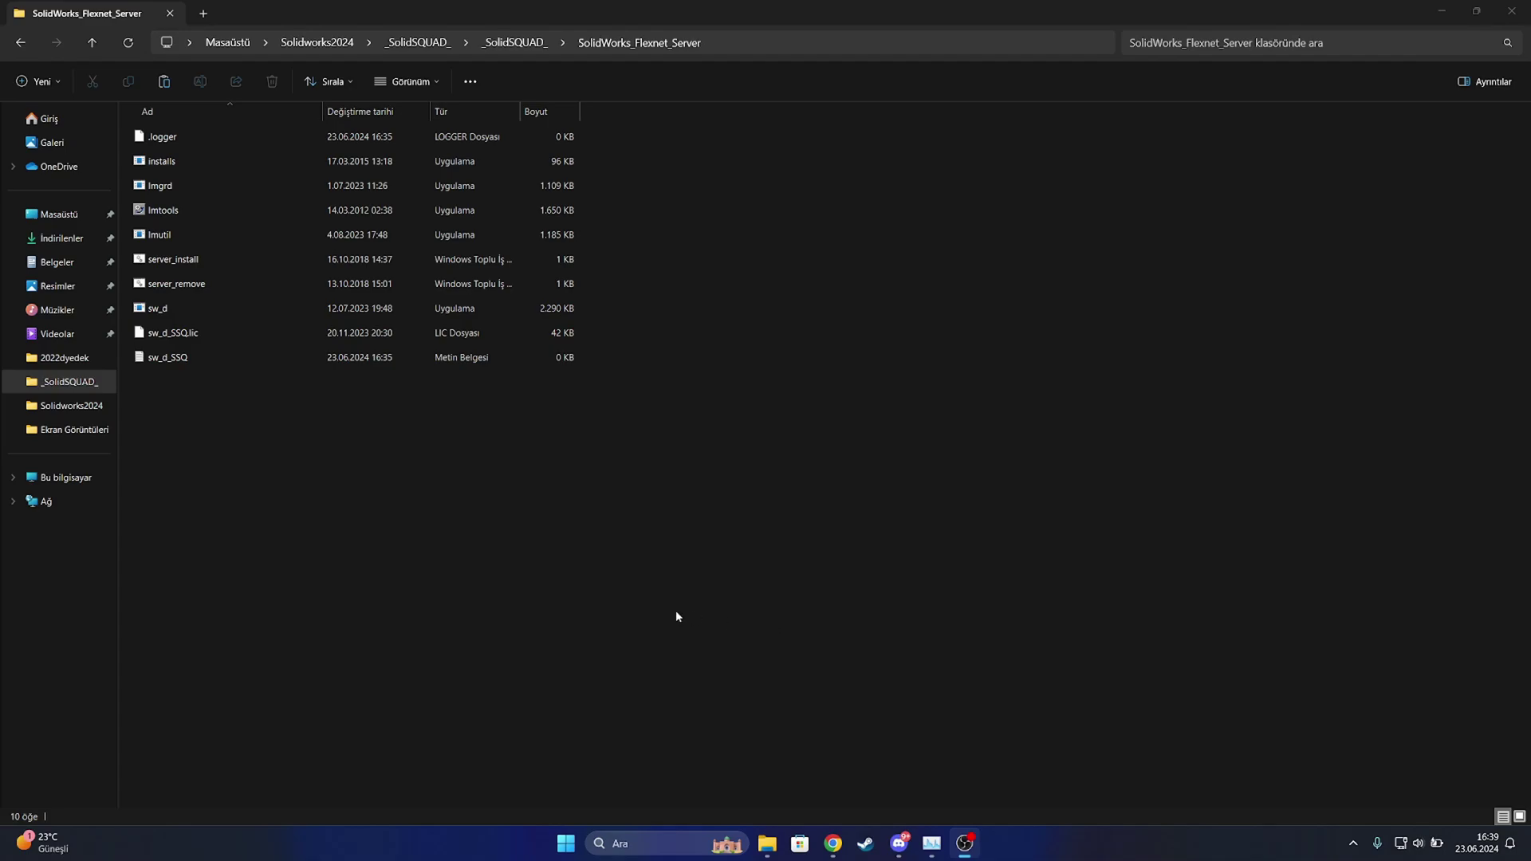
# Switch to Chrome and look through the DailyDoseChannel videos for the SOLIDWORKS license server fix, and return to the SolidWorks_Flexnet_Server folder
pyautogui.click(579, 594)
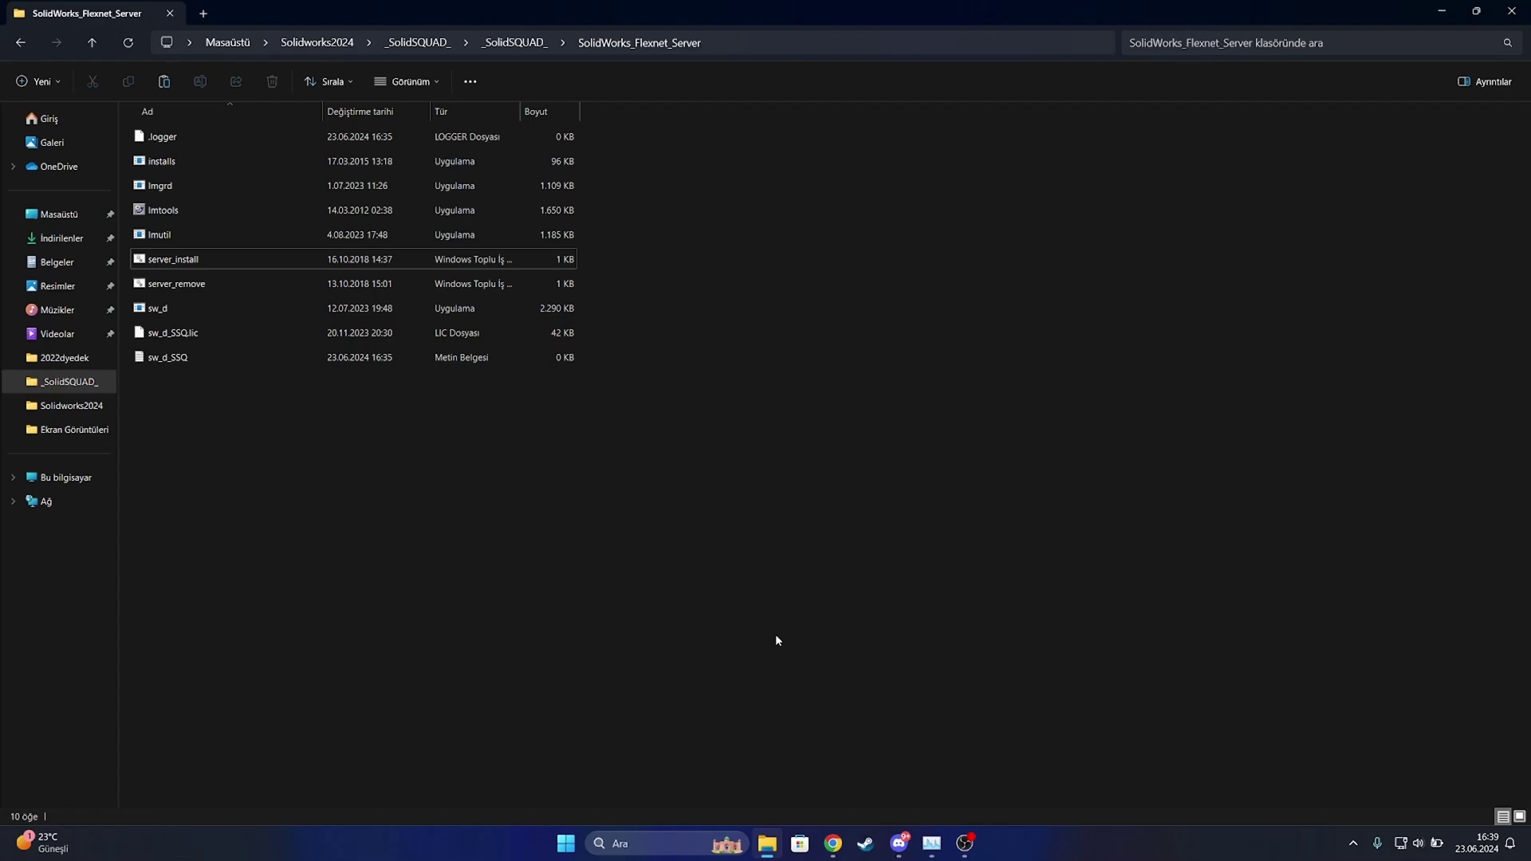
pyautogui.click(832, 842)
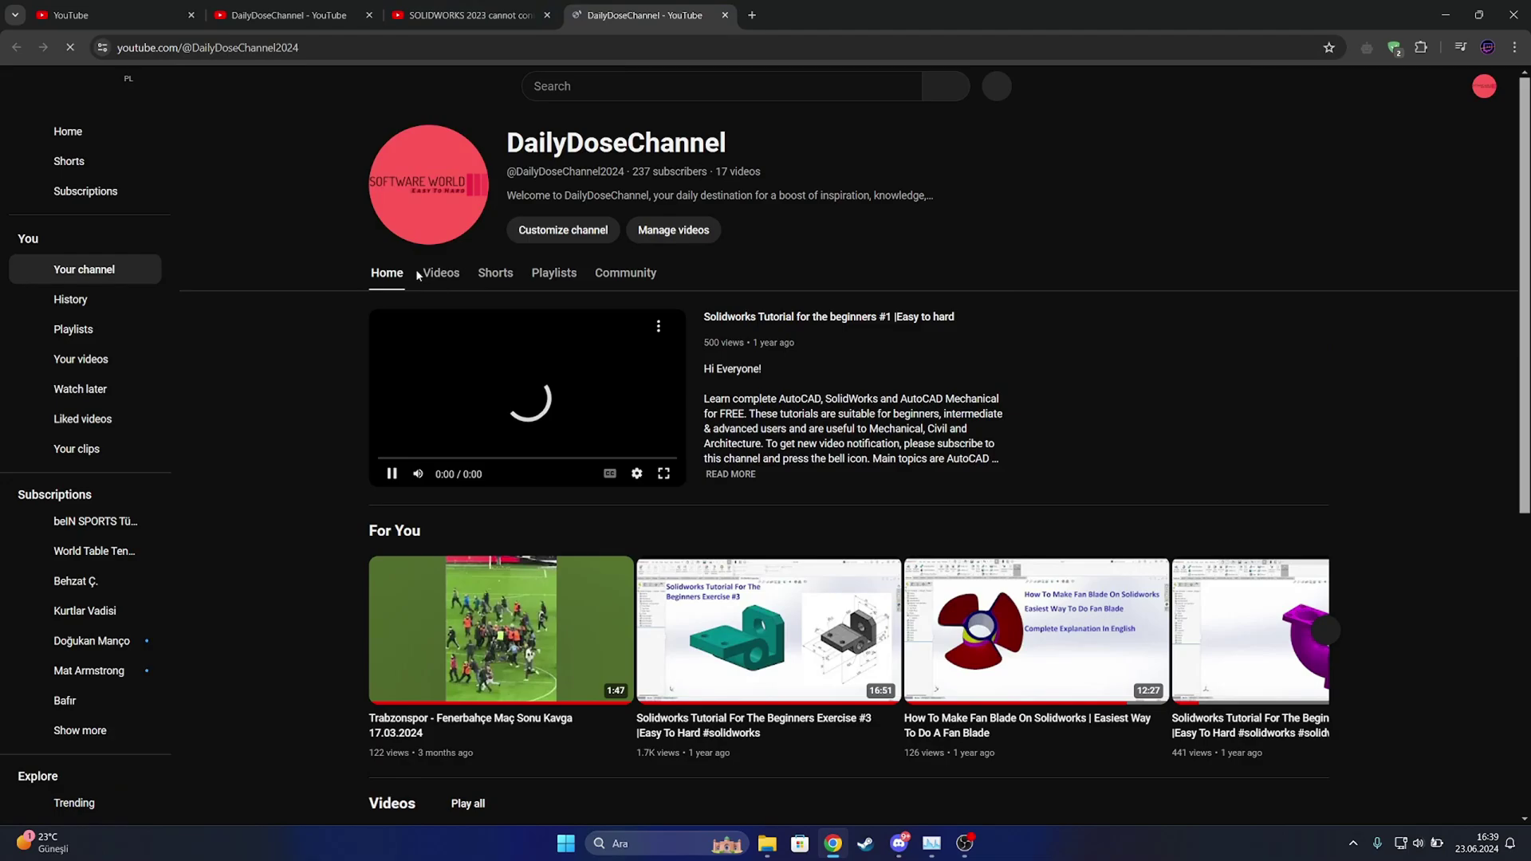
pyautogui.click(419, 274)
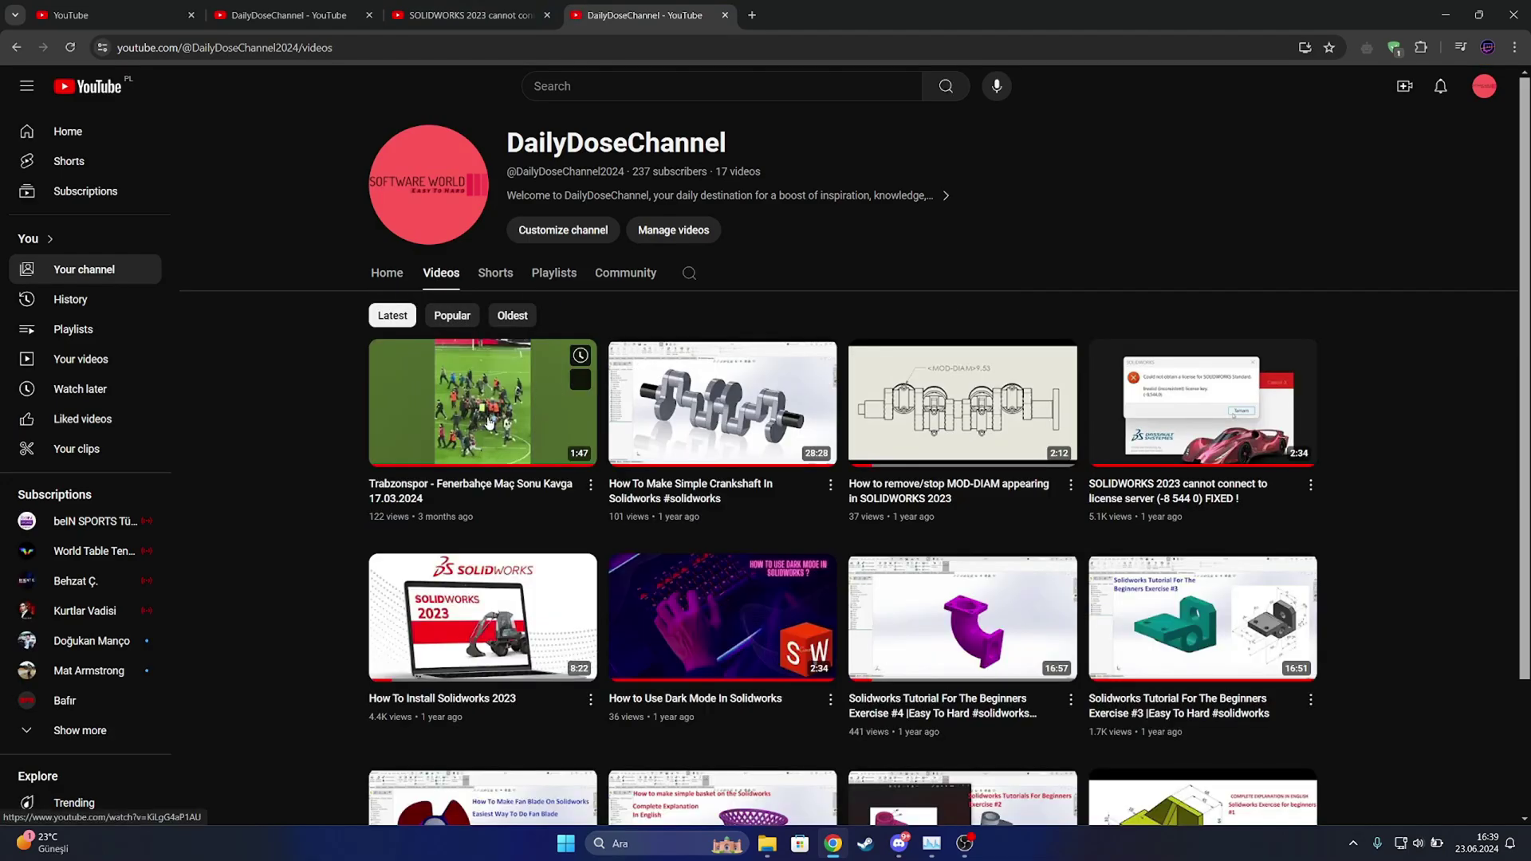
pyautogui.scroll(-2, 1185, 352)
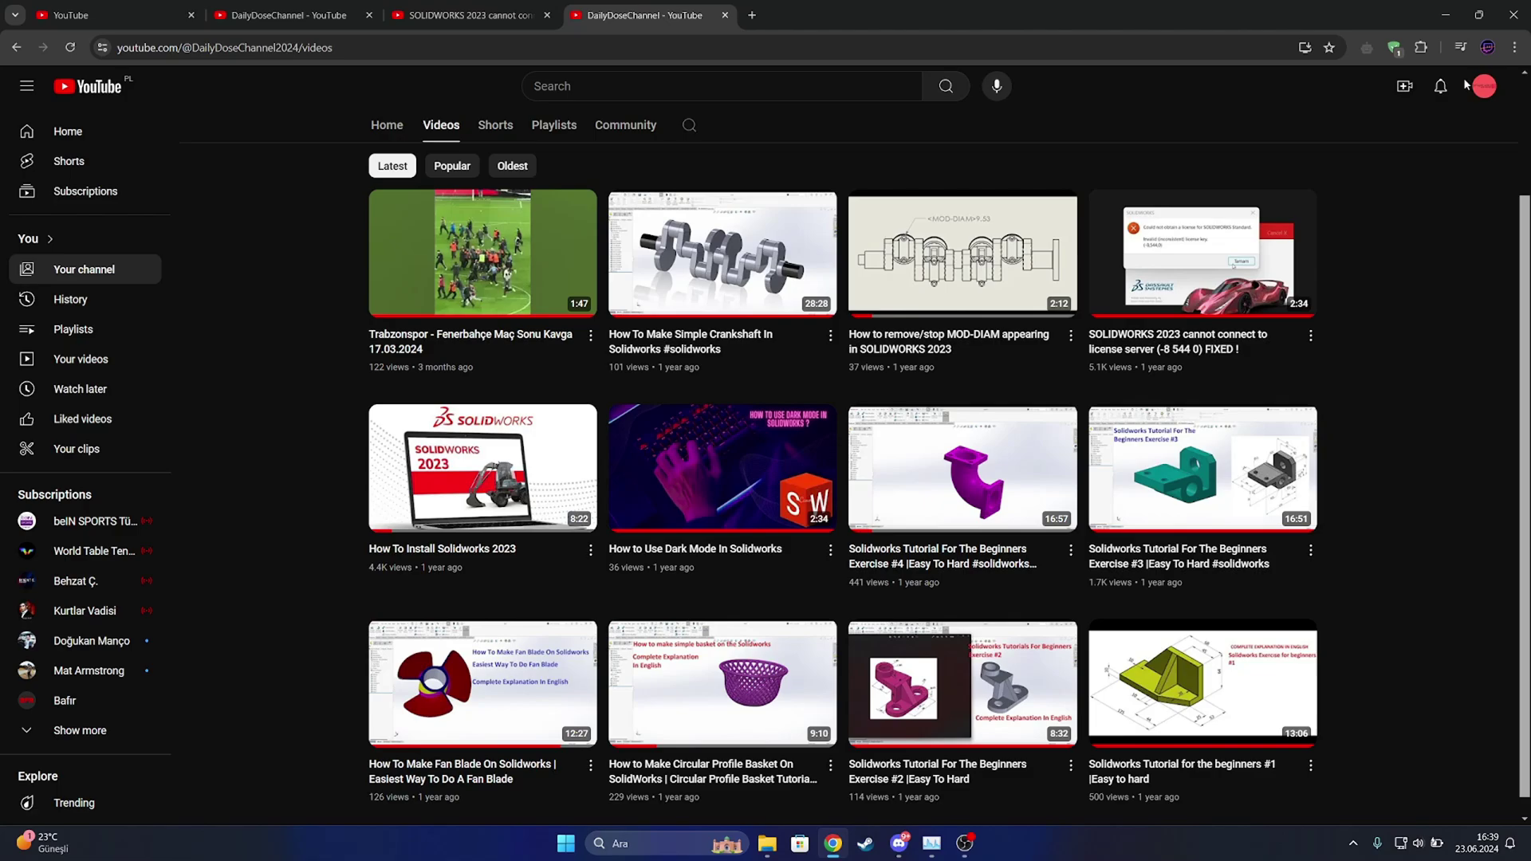
pyautogui.click(1449, 6)
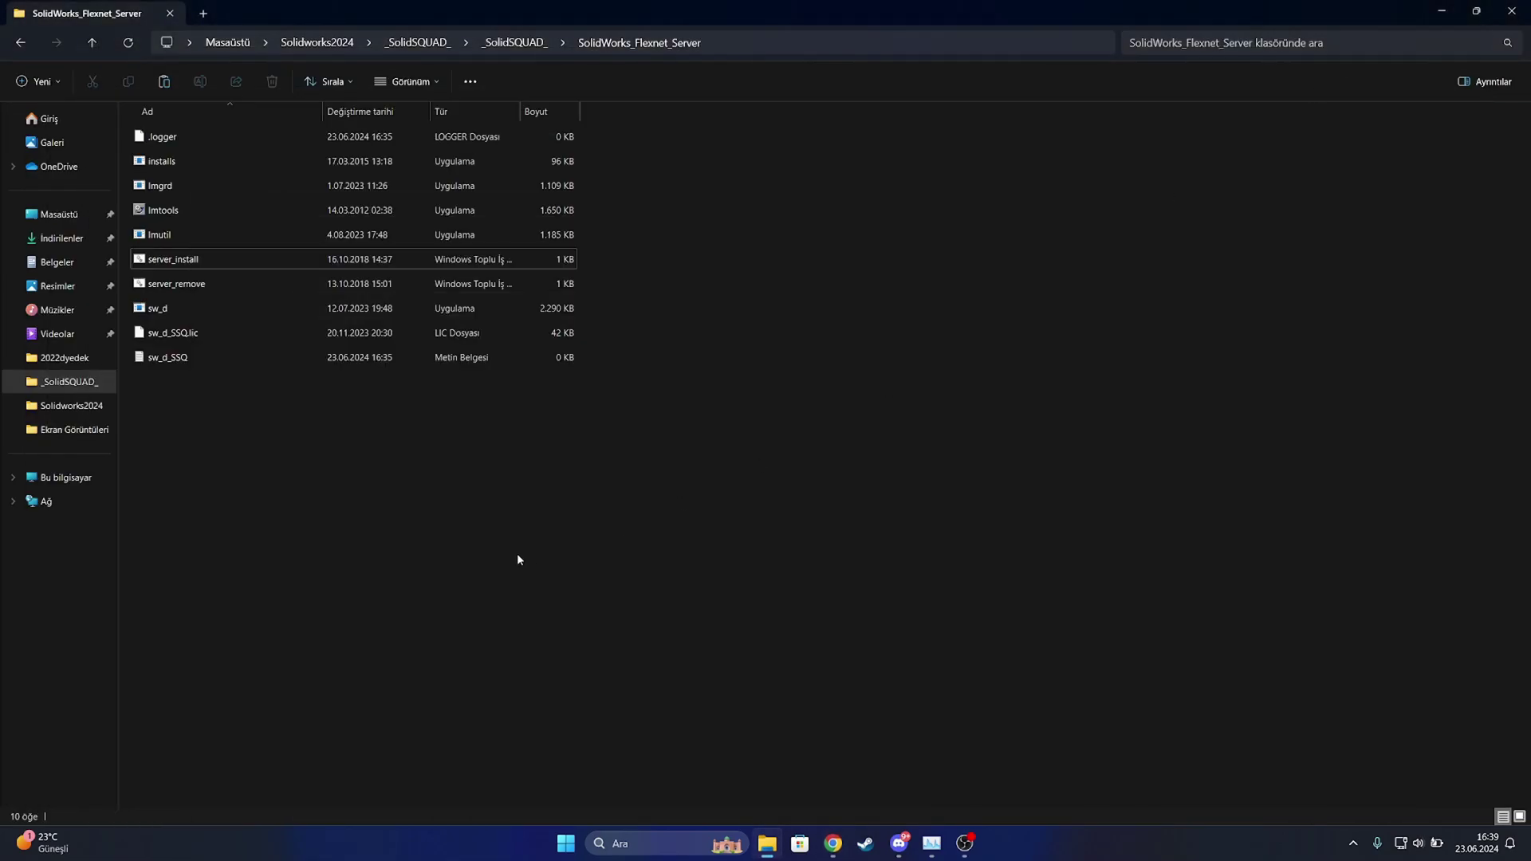
# Launch SOLIDWORKS 2024 from the recent items of the Windows search
pyautogui.click(631, 837)
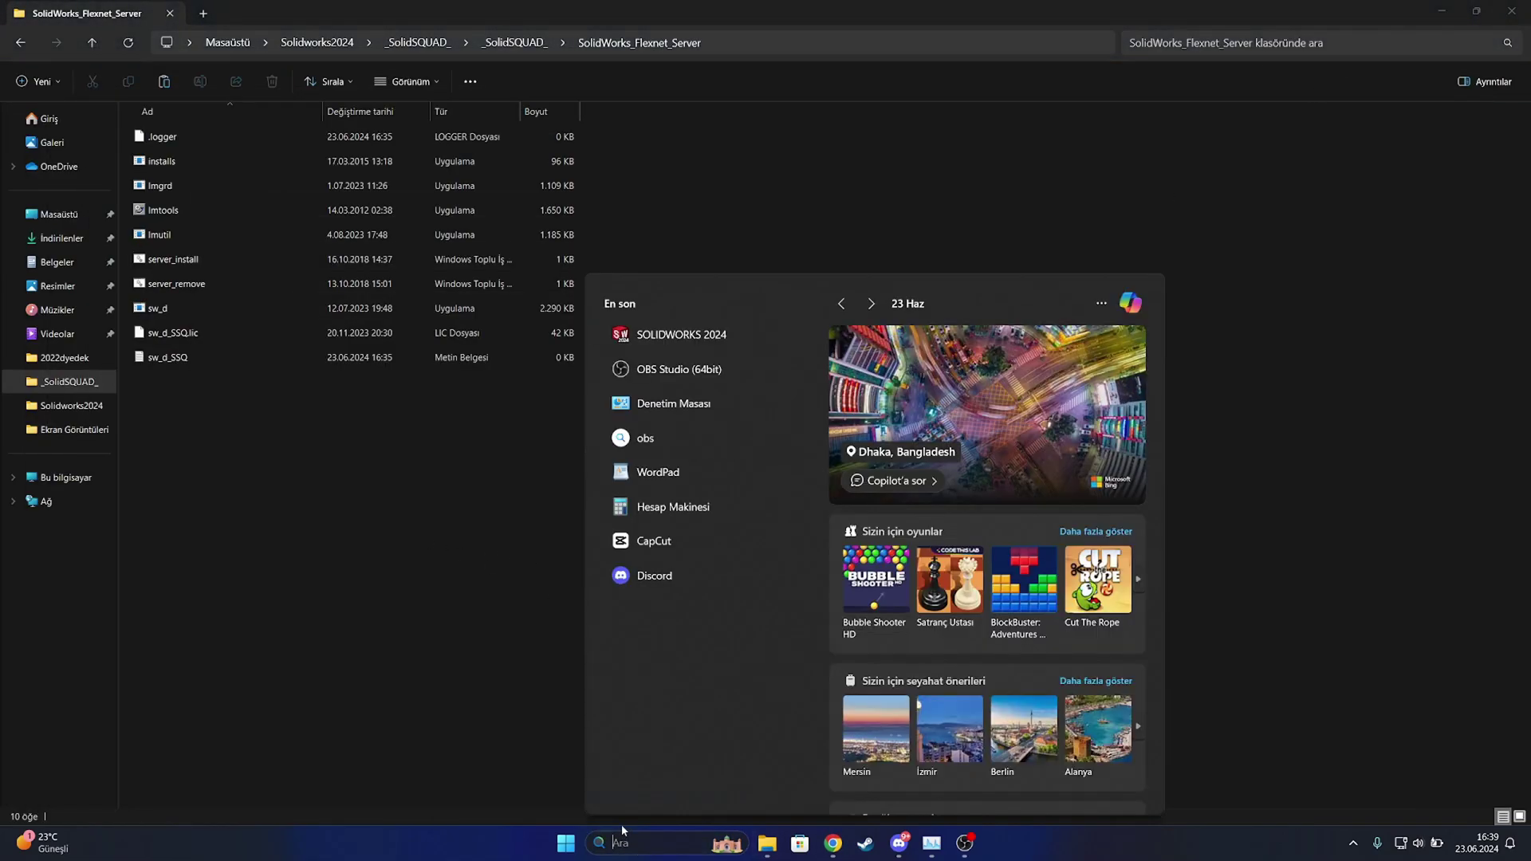
pyautogui.click(618, 374)
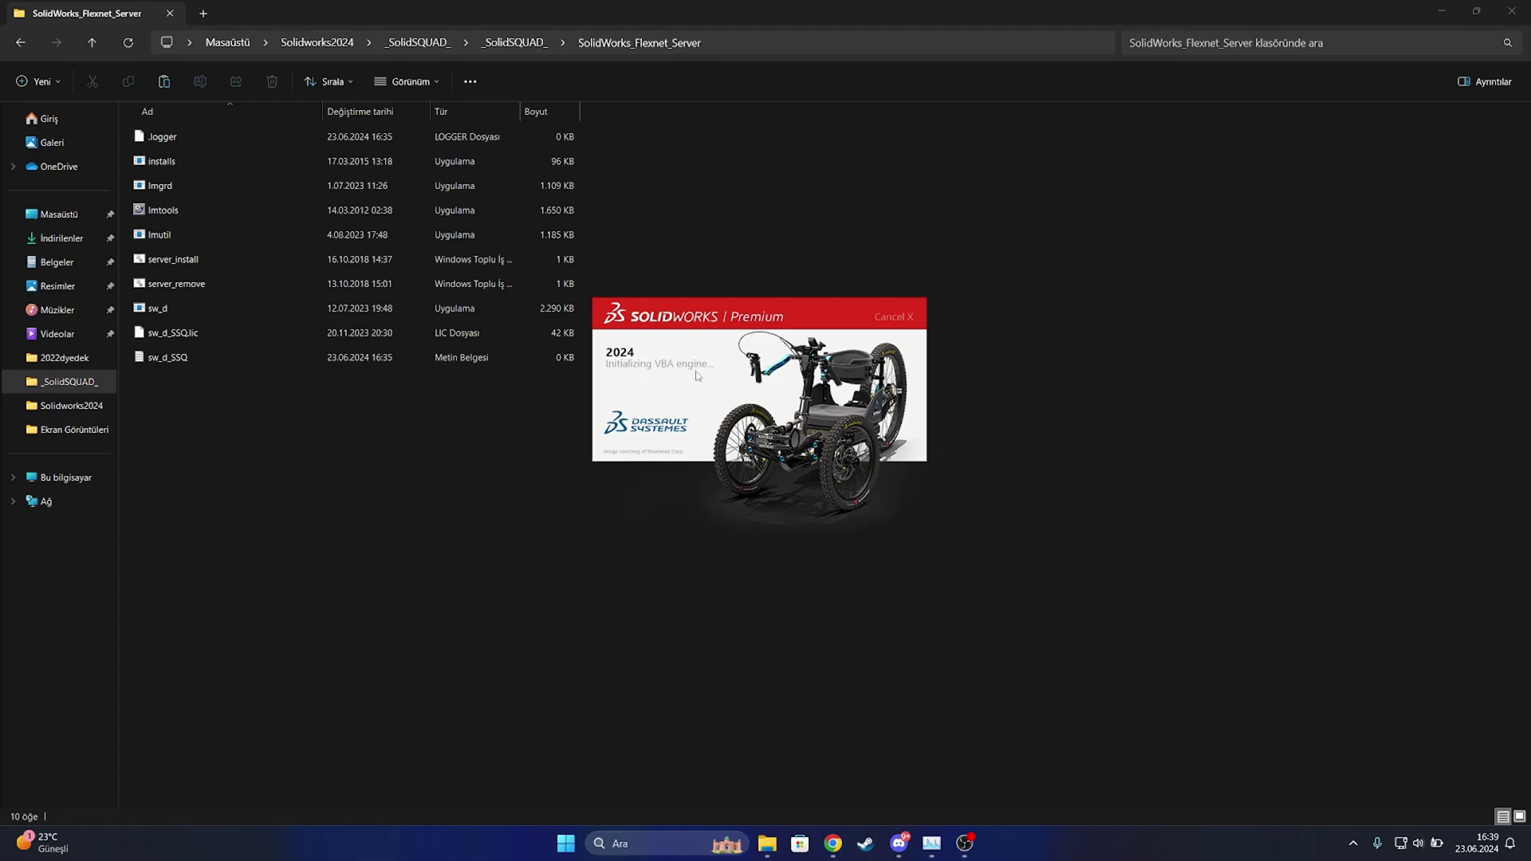
pyautogui.click(629, 562)
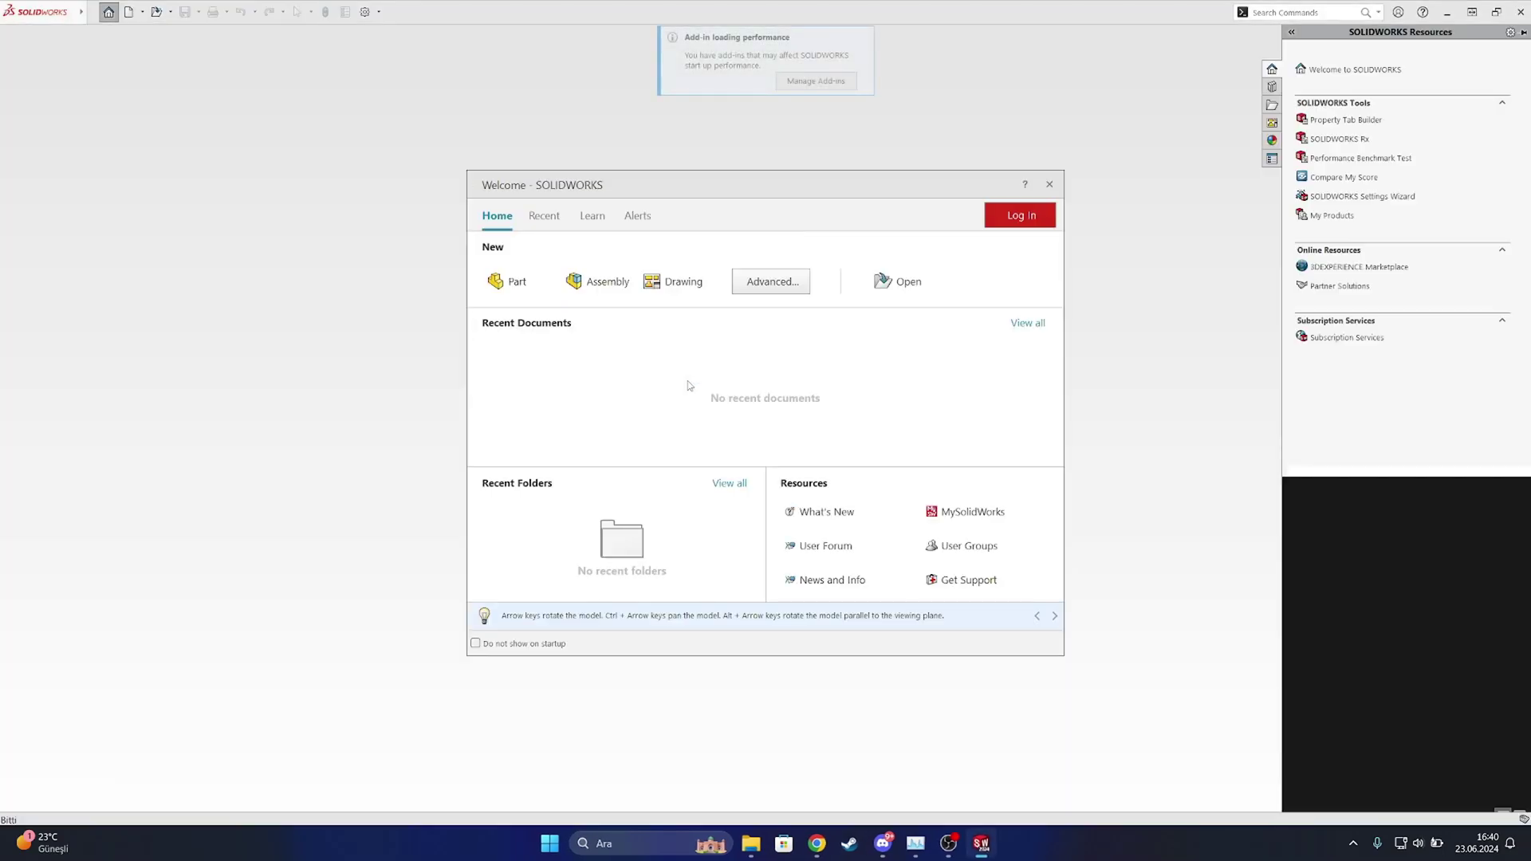
# Create a new part with the DIN dimension standard and MMGS units as the default template settings
pyautogui.click(510, 283)
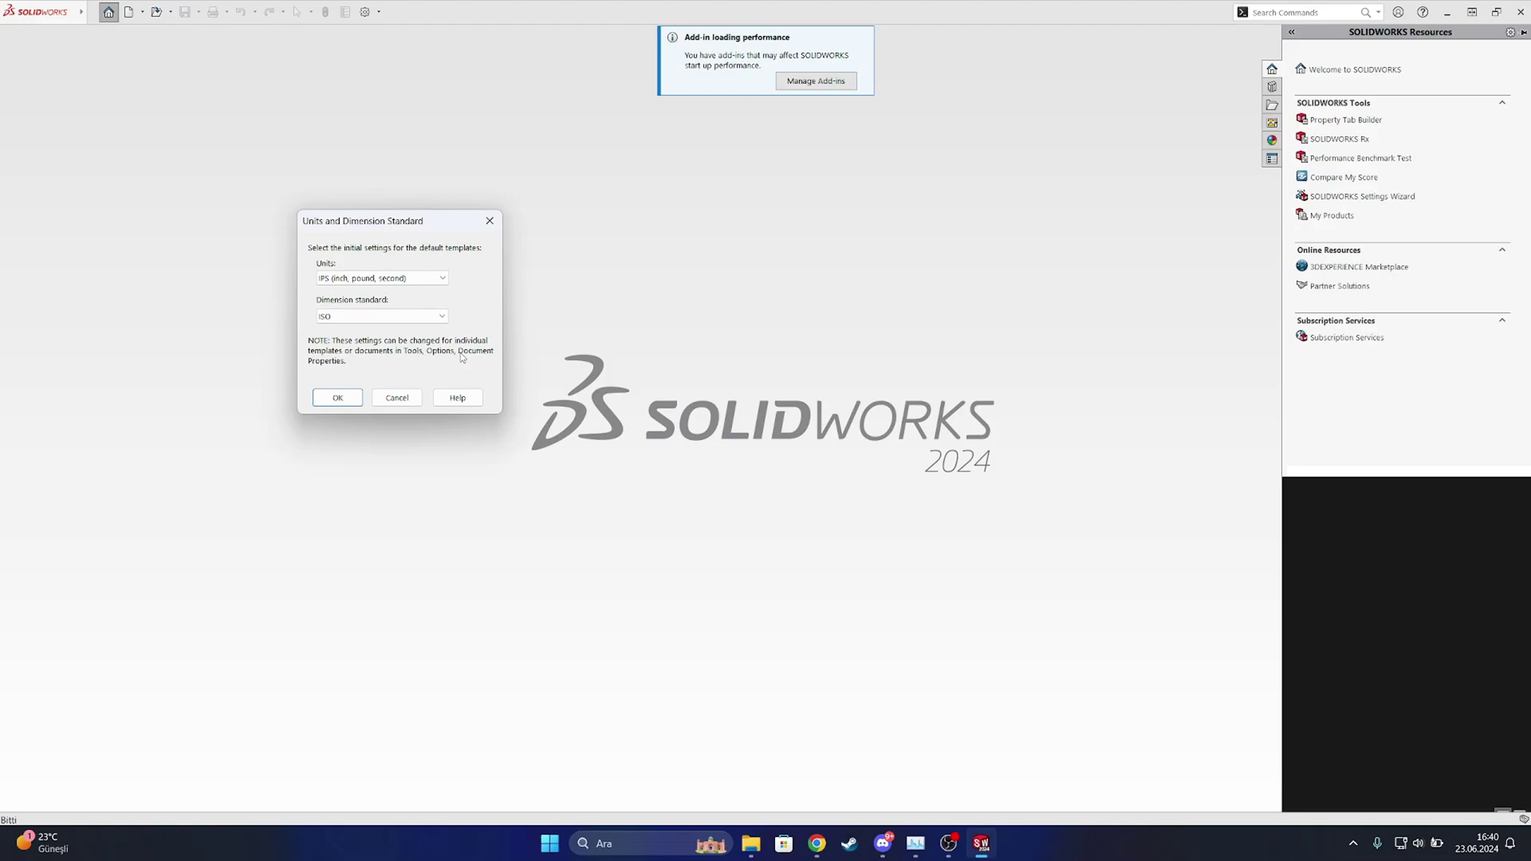
pyautogui.click(381, 316)
pyautogui.click(366, 351)
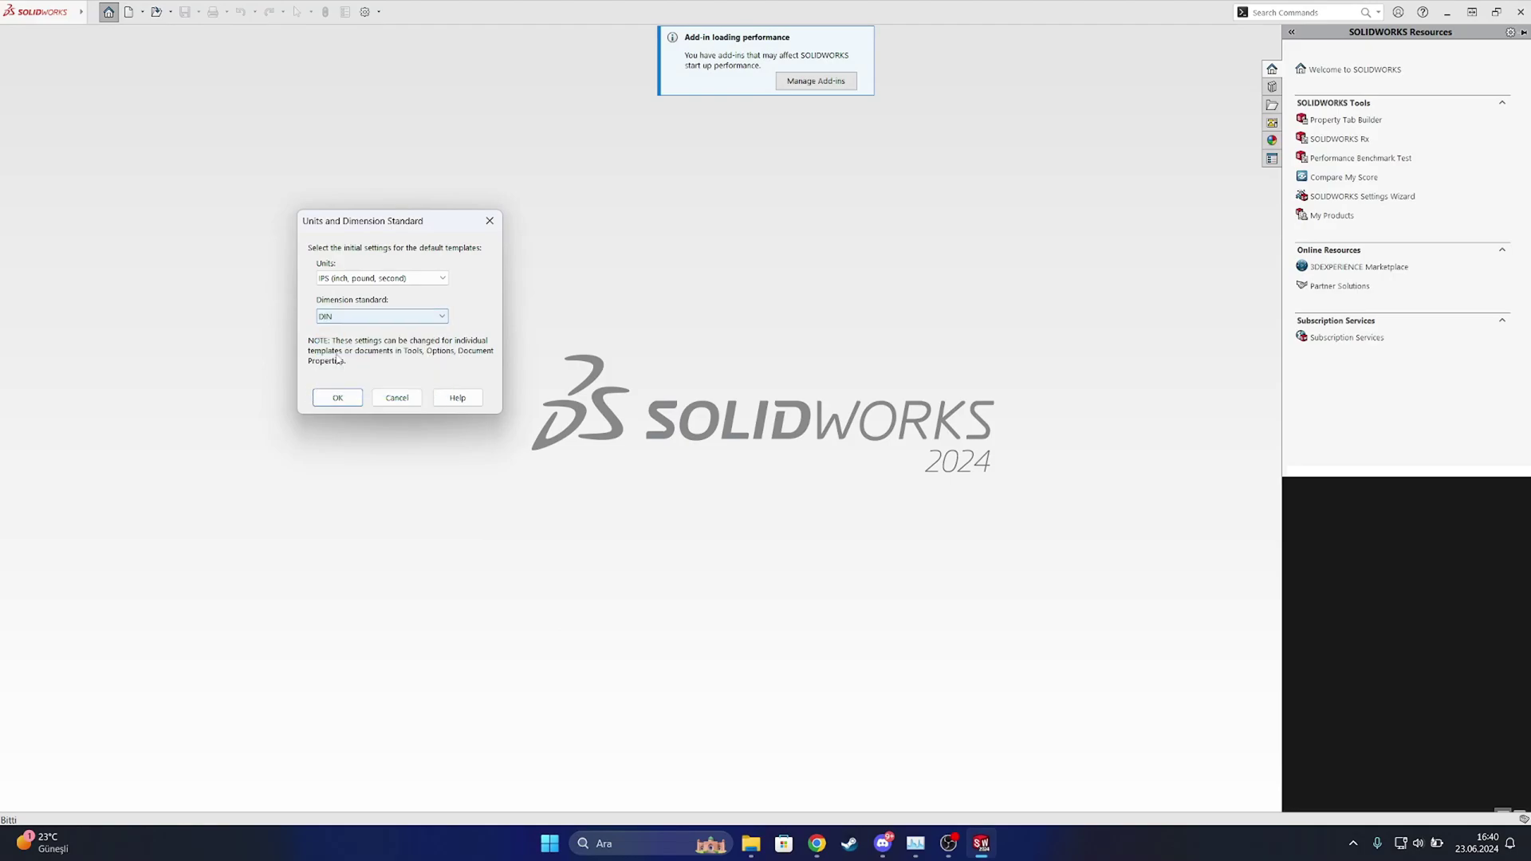
pyautogui.click(363, 279)
pyautogui.click(367, 307)
pyautogui.click(331, 399)
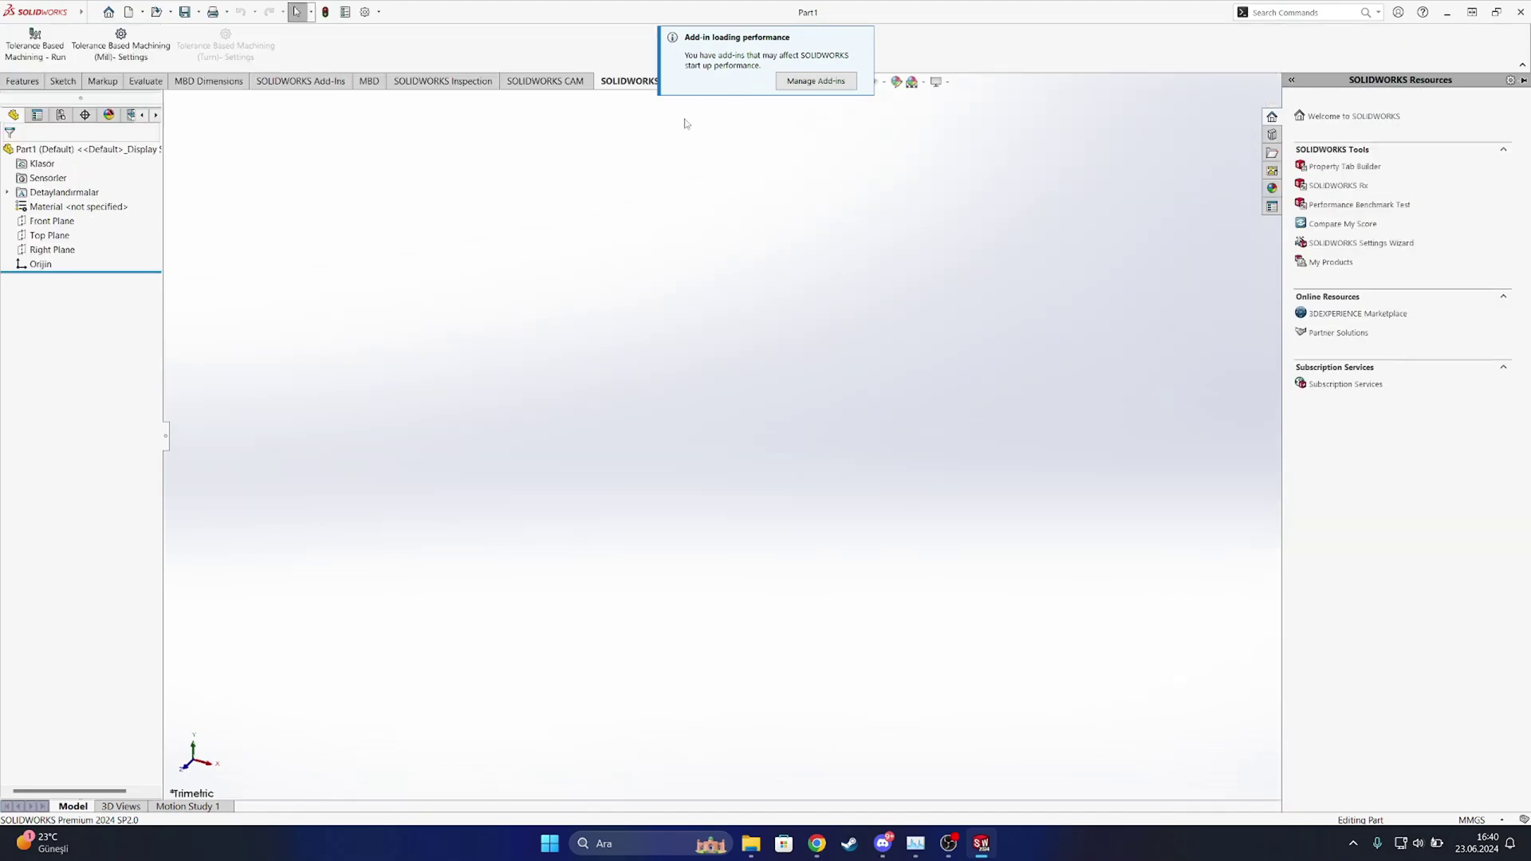
# Sketch a corner rectangle about 59 mm wide and 35 mm high on the Front Plane, with its lower-right corner on the origin
pyautogui.click(63, 81)
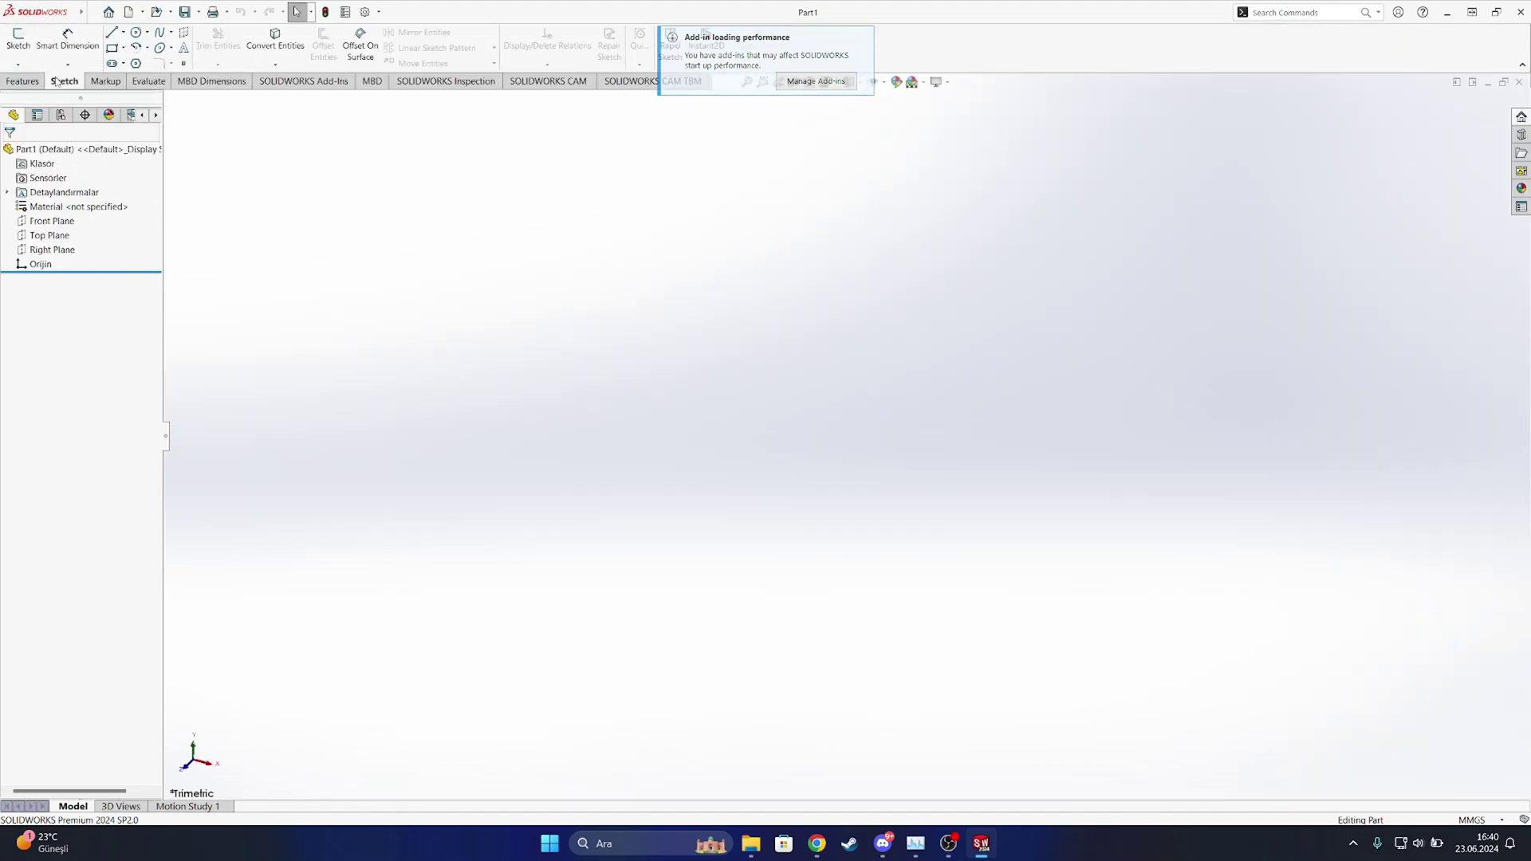
pyautogui.click(52, 221)
pyautogui.click(56, 206)
pyautogui.click(111, 47)
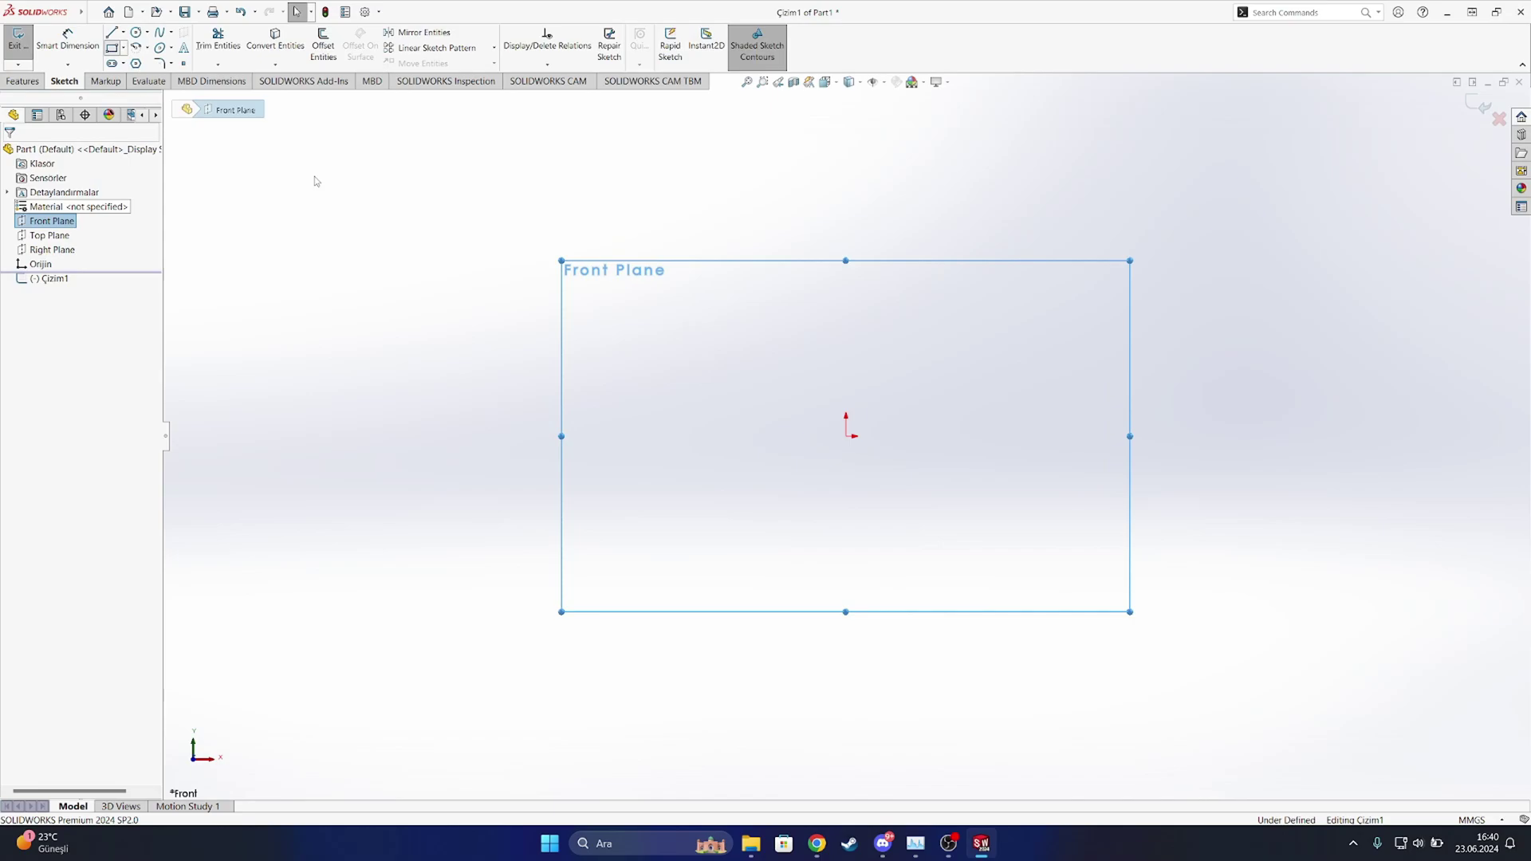
pyautogui.click(846, 437)
pyautogui.click(657, 322)
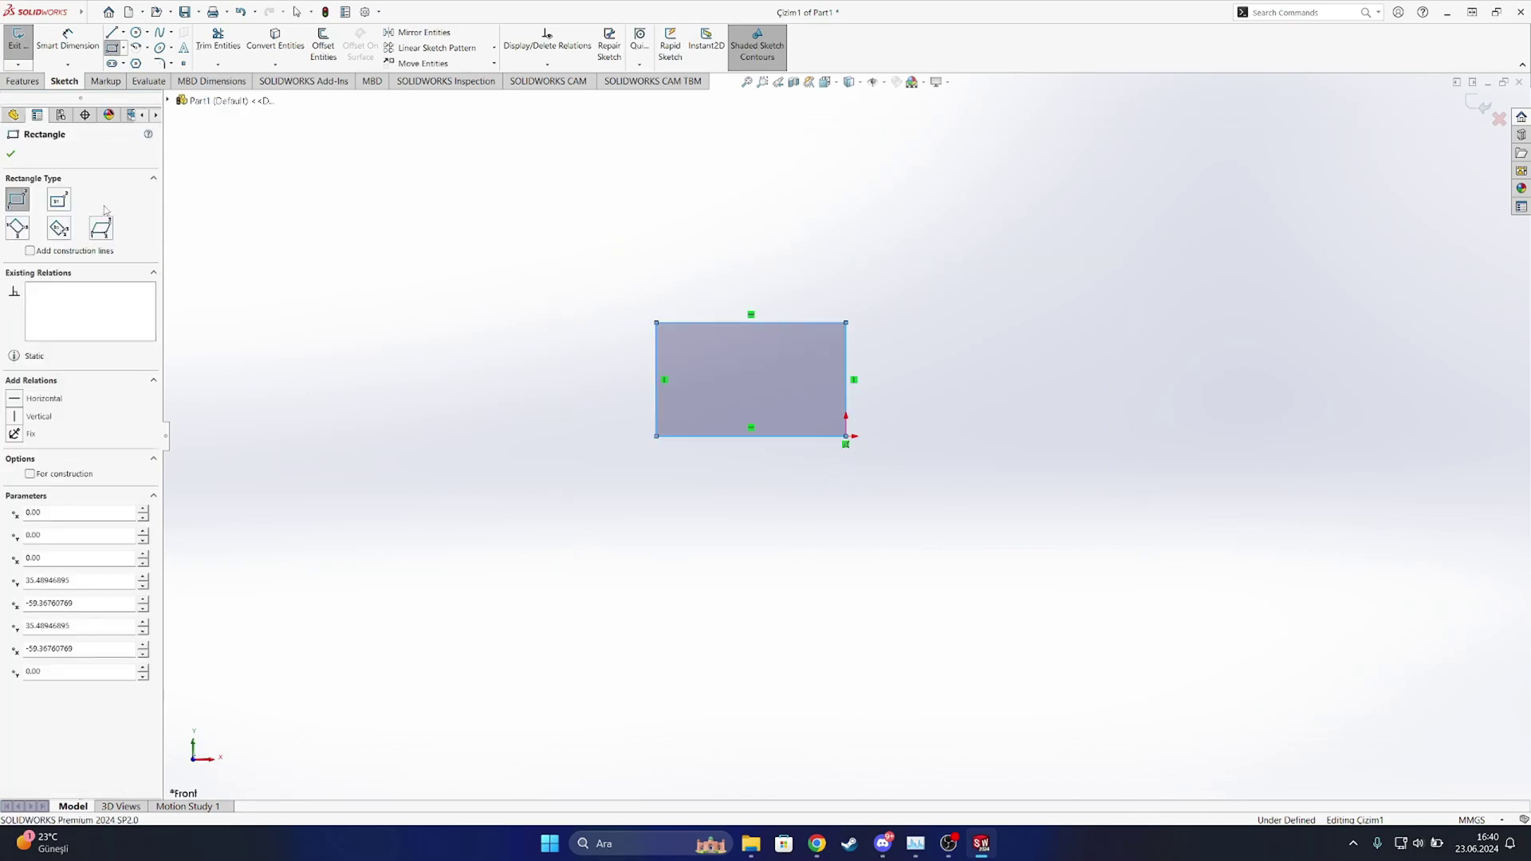
# Extrude the rectangle 100 mm with Extruded Boss/Base to form a solid block
pyautogui.click(22, 80)
pyautogui.click(24, 46)
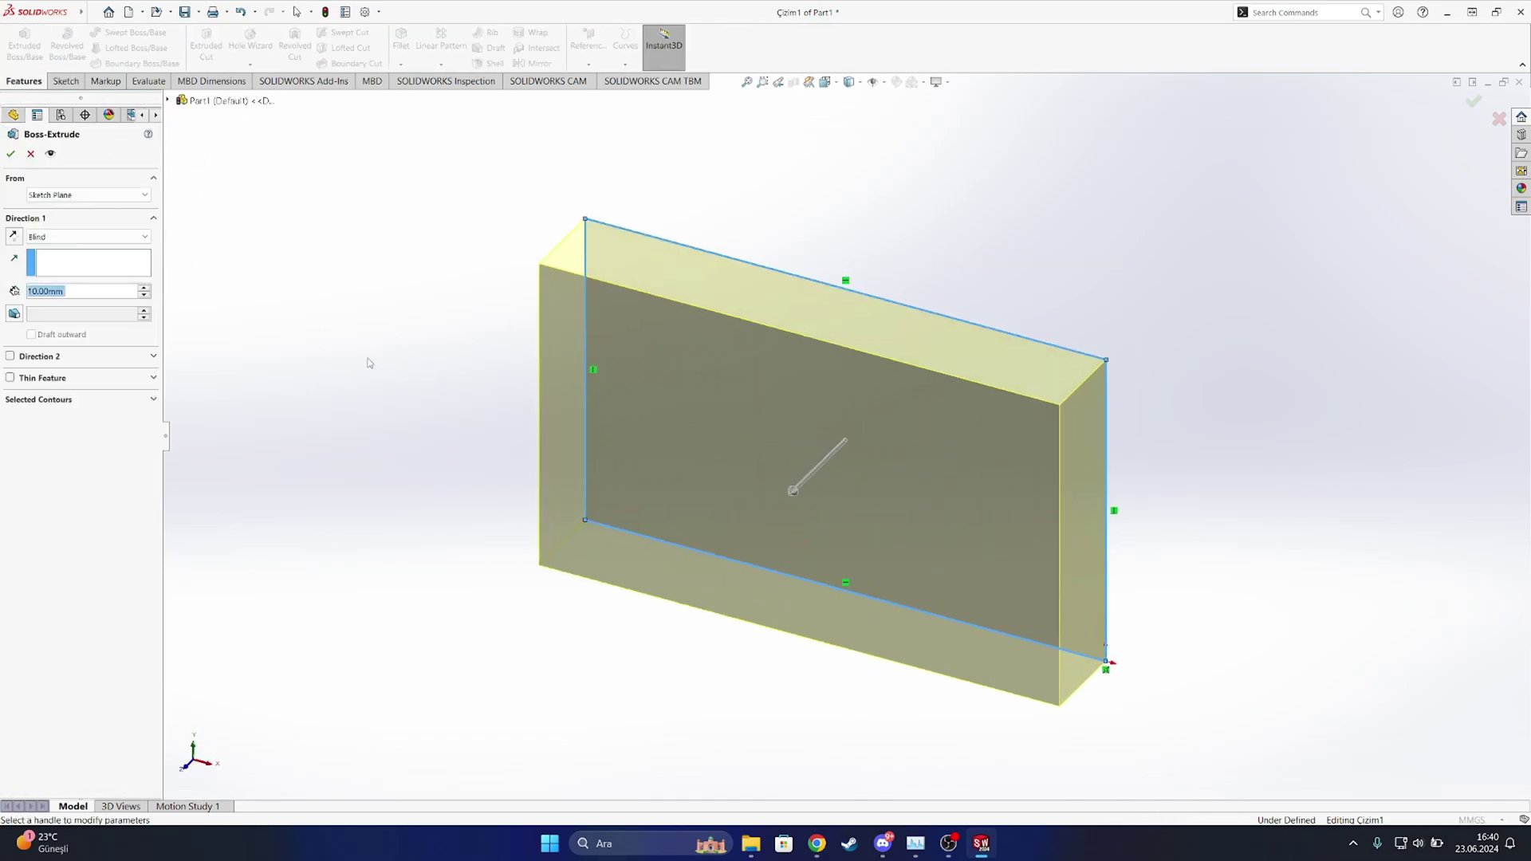
pyautogui.write('100')
pyautogui.press('Return')
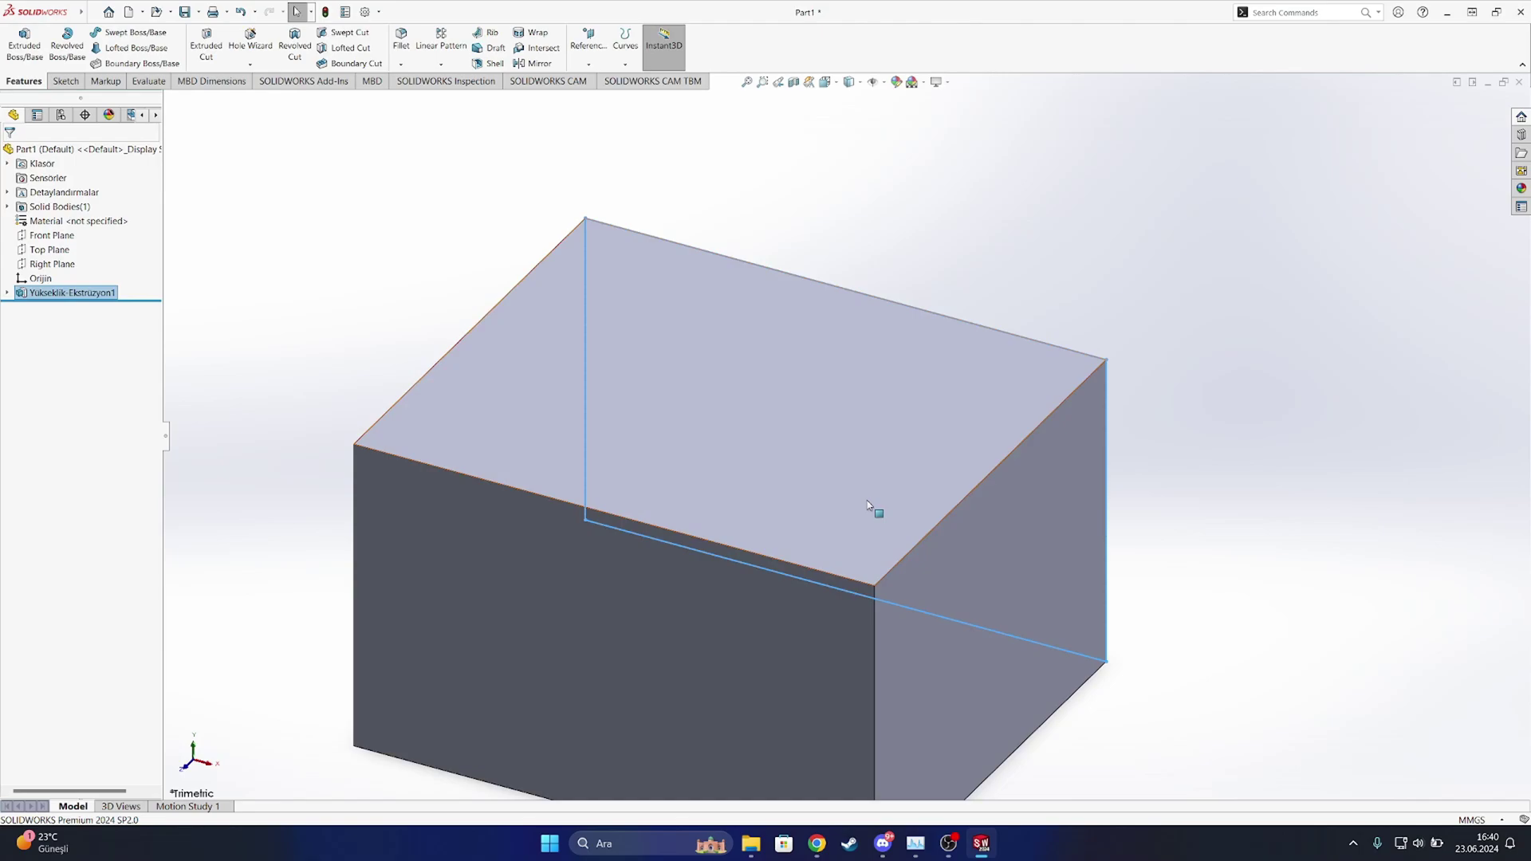
pyautogui.scroll(-5, 867, 500)
pyautogui.scroll(7, 821, 511)
pyautogui.moveTo(815, 513); pyautogui.dragTo(748, 403, button='middle')
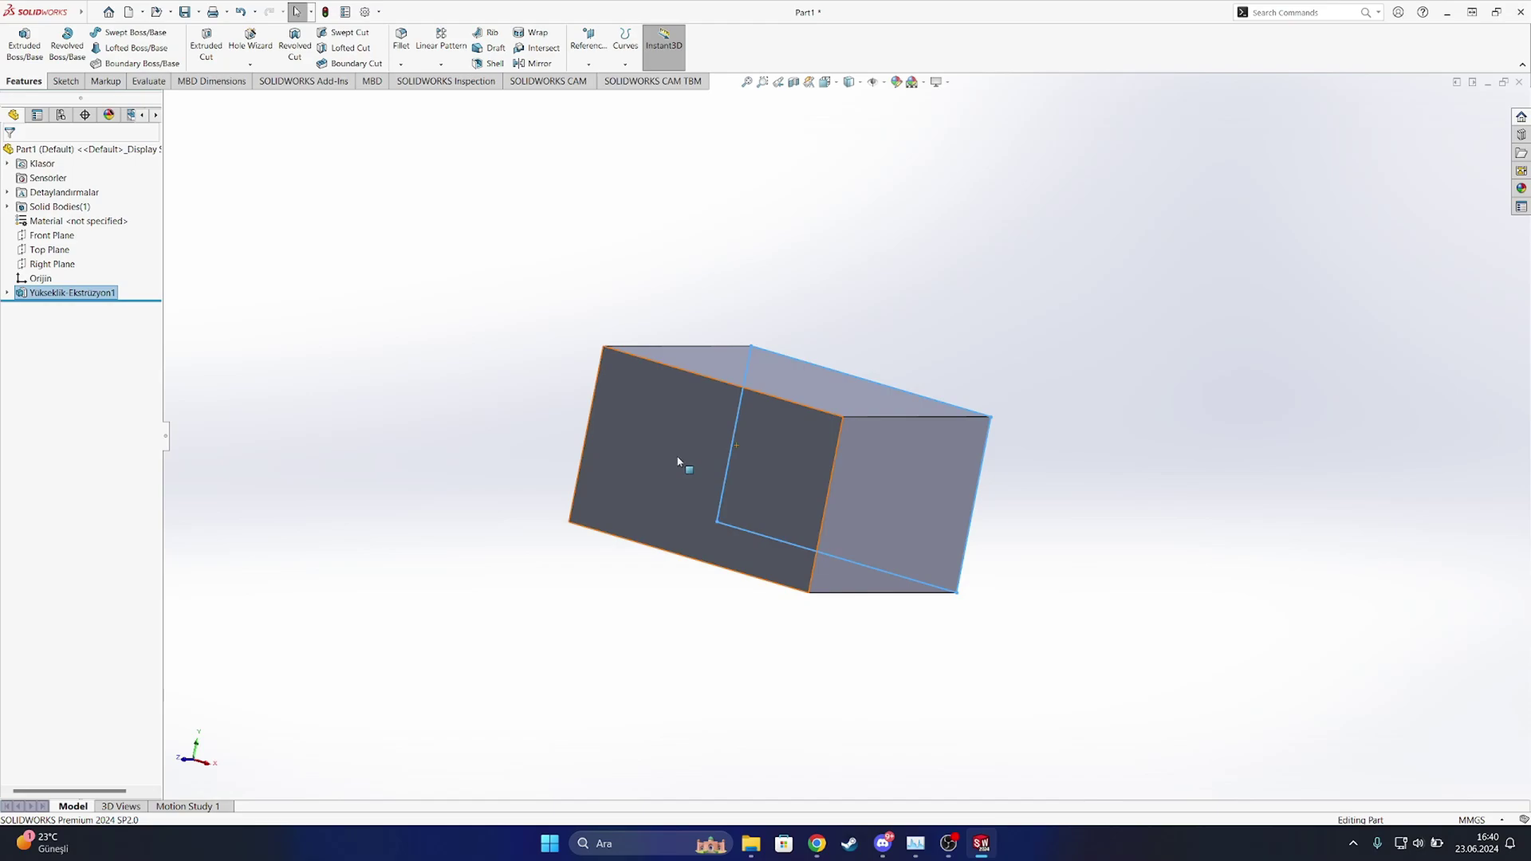
pyautogui.moveTo(734, 537); pyautogui.dragTo(775, 532, button='middle')
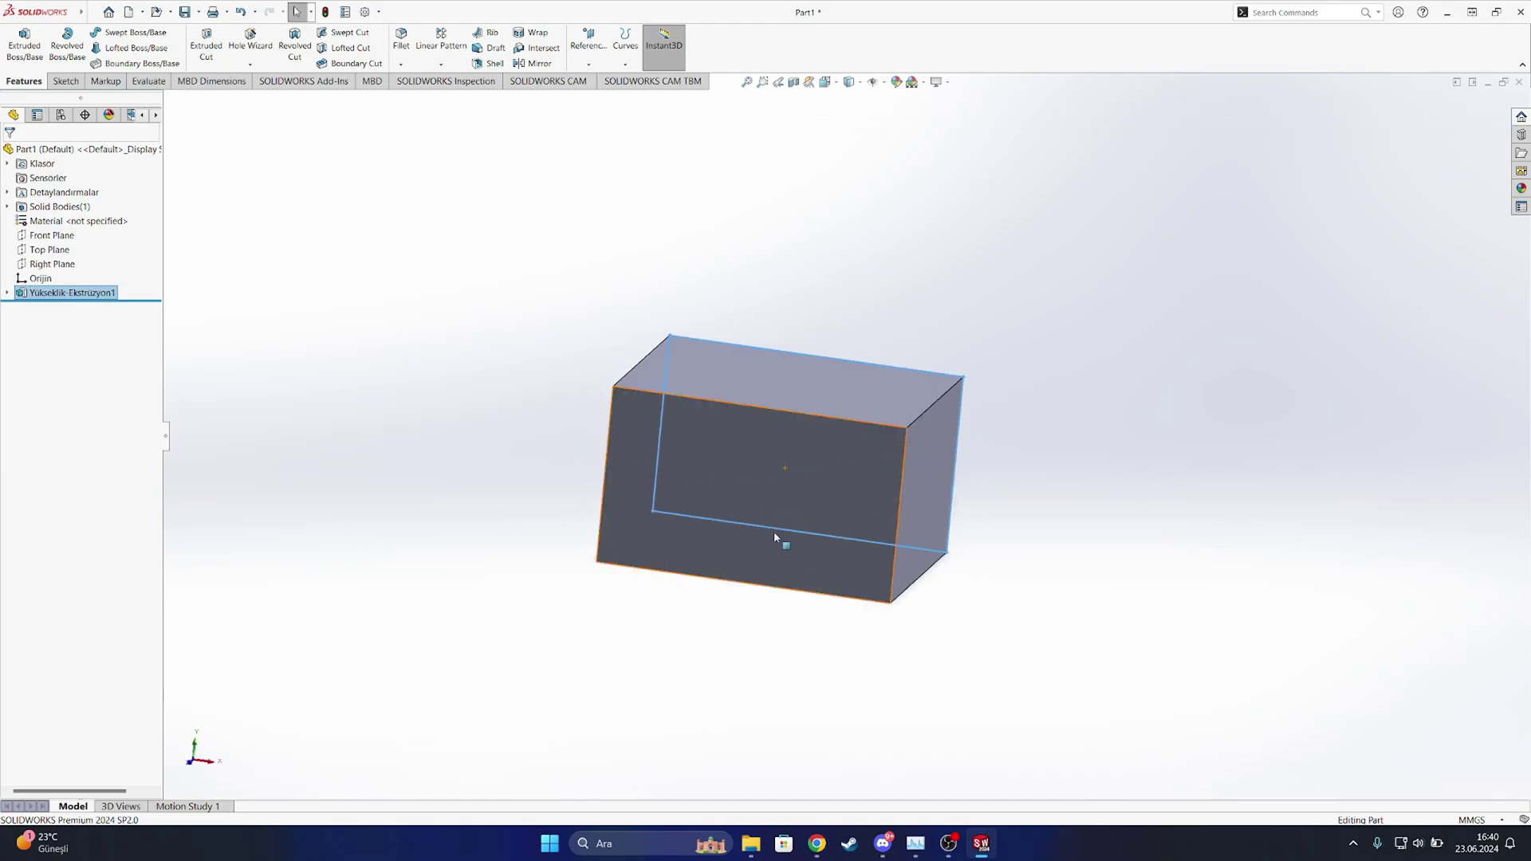